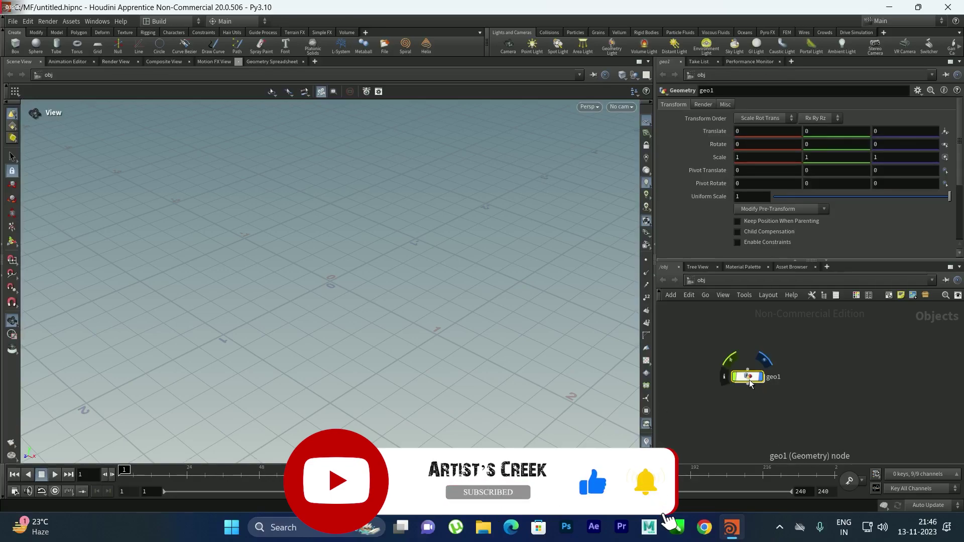
# Step: Dive into the geo1 geometry object's network to start building its geometry
pyautogui.doubleClick(749, 380)
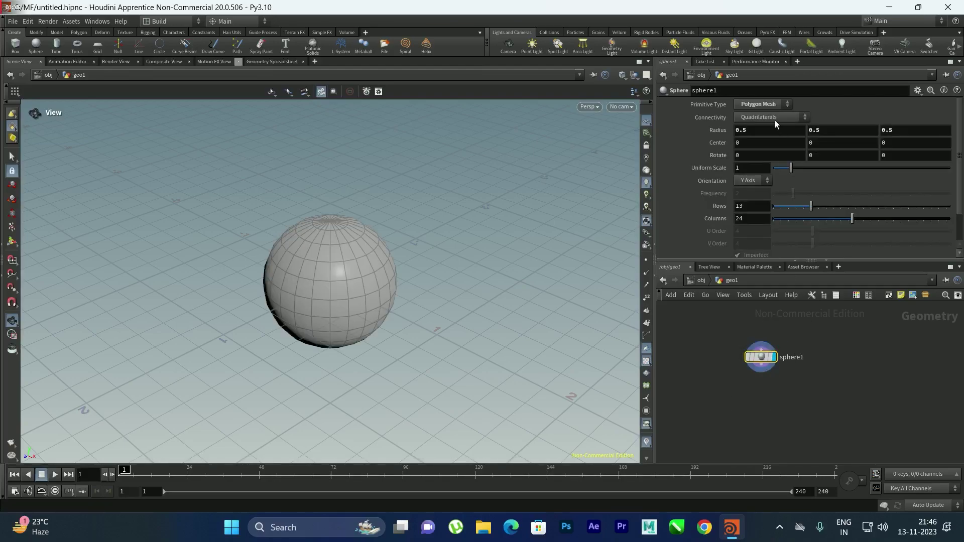
# Step: Make sphere1 a triangulated Polygon sphere with frequency 10
pyautogui.click(759, 104)
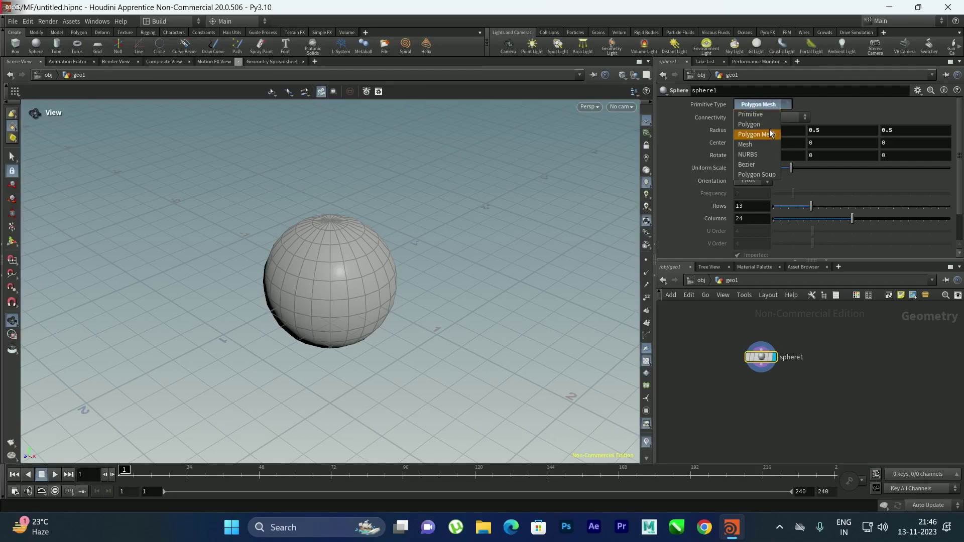
pyautogui.click(764, 125)
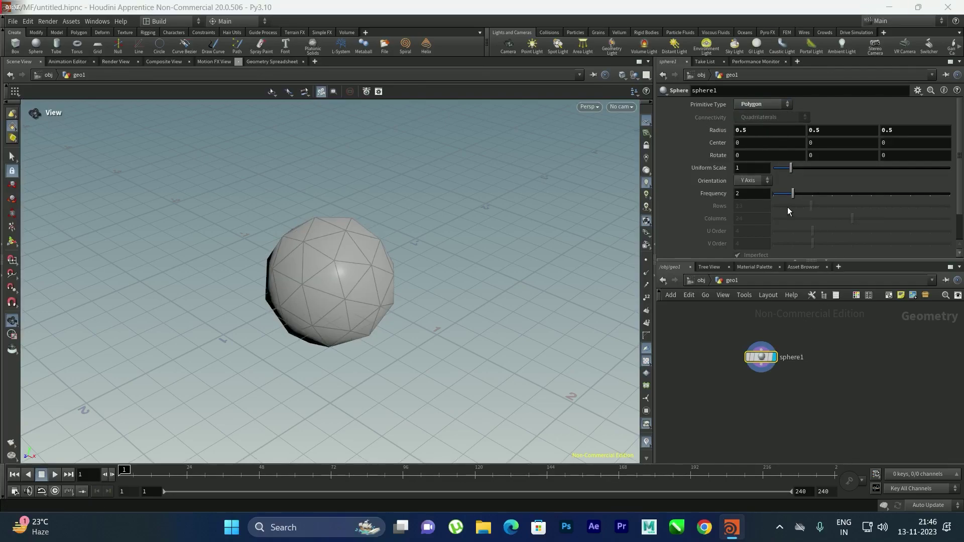
pyautogui.moveTo(799, 193); pyautogui.dragTo(951, 193)
pyautogui.scroll(-5, 369, 260)
pyautogui.scroll(-1, 367, 260)
# Step: Raise sphere1 to a height of about Y 6 with its handle
pyautogui.click(14, 241)
pyautogui.moveTo(350, 276); pyautogui.dragTo(354, 138)
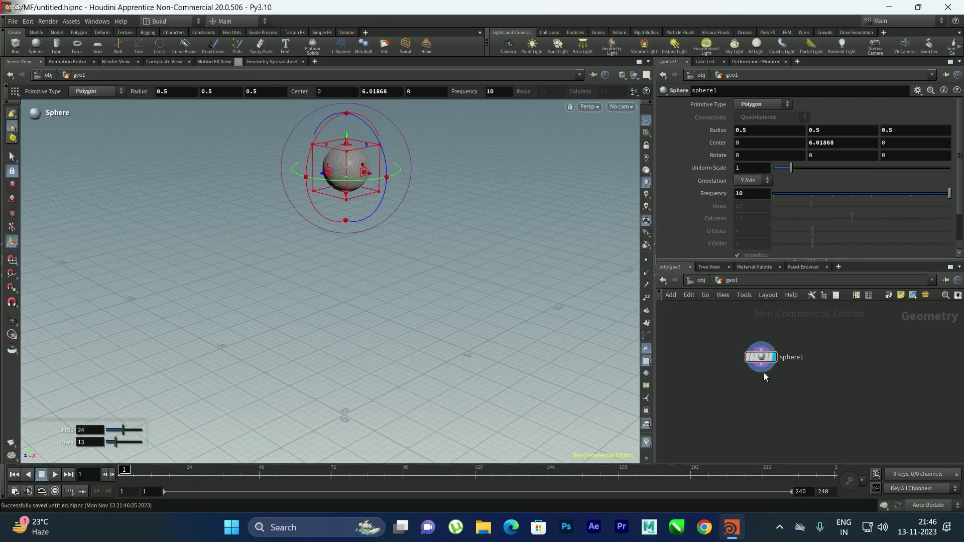
pyautogui.click(761, 357)
# Step: Duplicate sphere1 as sphere2 and move it right to X about 1.09
pyautogui.hotkey('ctrl', 'c')
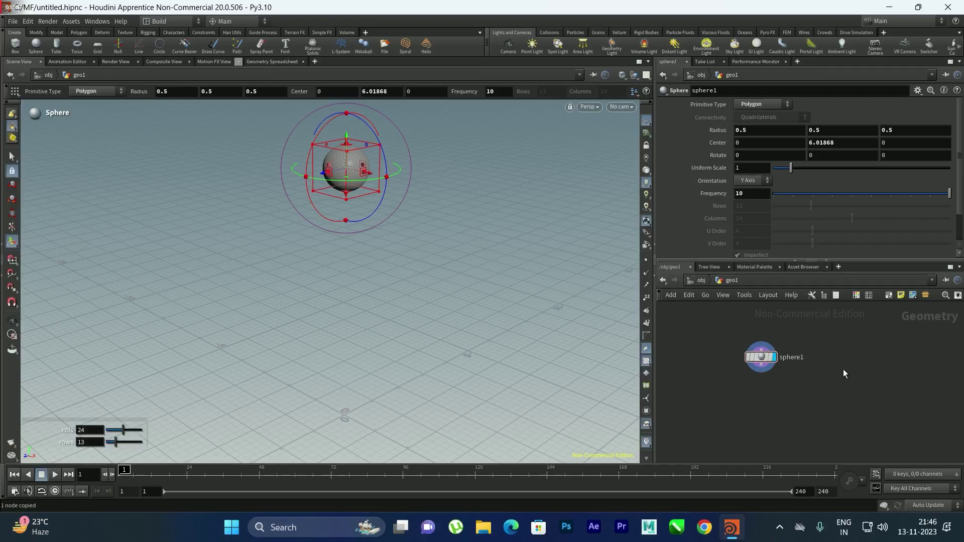
pyautogui.hotkey('ctrl', 'v')
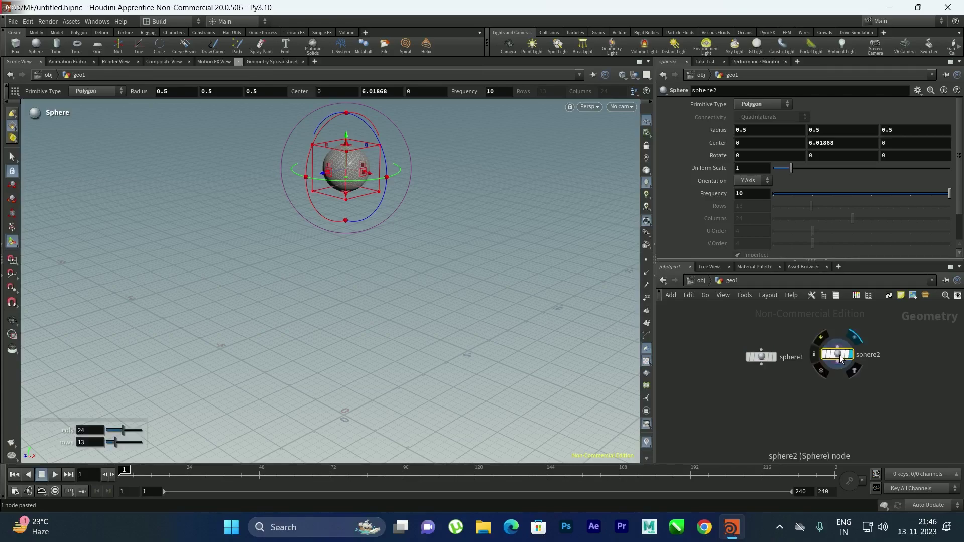
pyautogui.click(837, 369)
pyautogui.moveTo(370, 175); pyautogui.dragTo(406, 198)
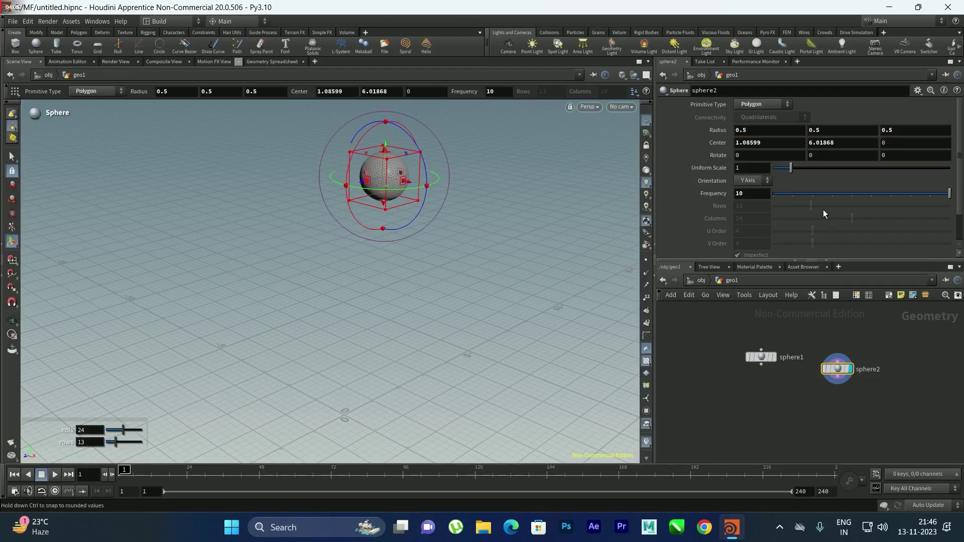
# Step: Template sphere1 and shrink sphere2 to uniform scale 0.6
pyautogui.click(769, 356)
pyautogui.moveTo(791, 167); pyautogui.dragTo(784, 167)
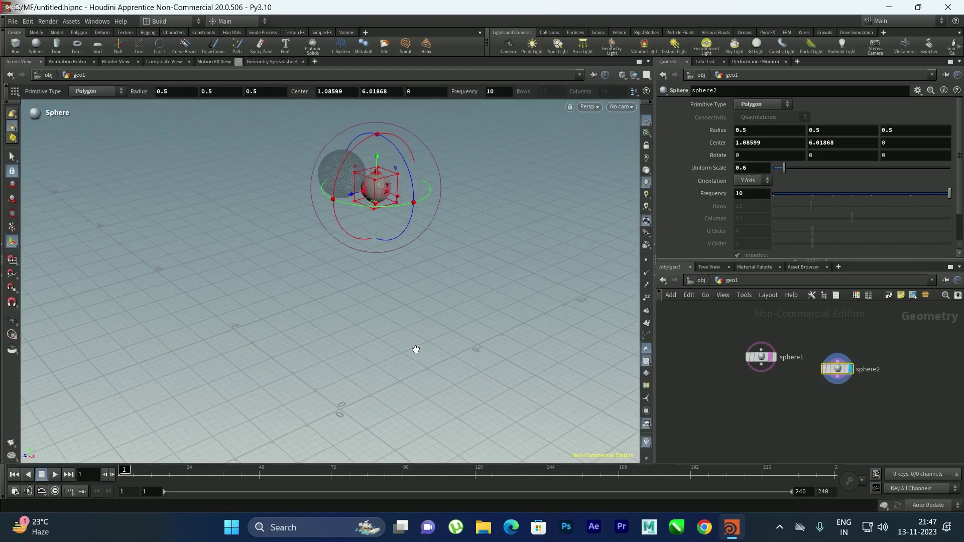
pyautogui.keyDown('alt'); pyautogui.moveTo(446, 313); pyautogui.dragTo(435, 263, button='middle'); pyautogui.keyUp('alt')
pyautogui.moveTo(741, 384); pyautogui.dragTo(782, 367, button='middle')
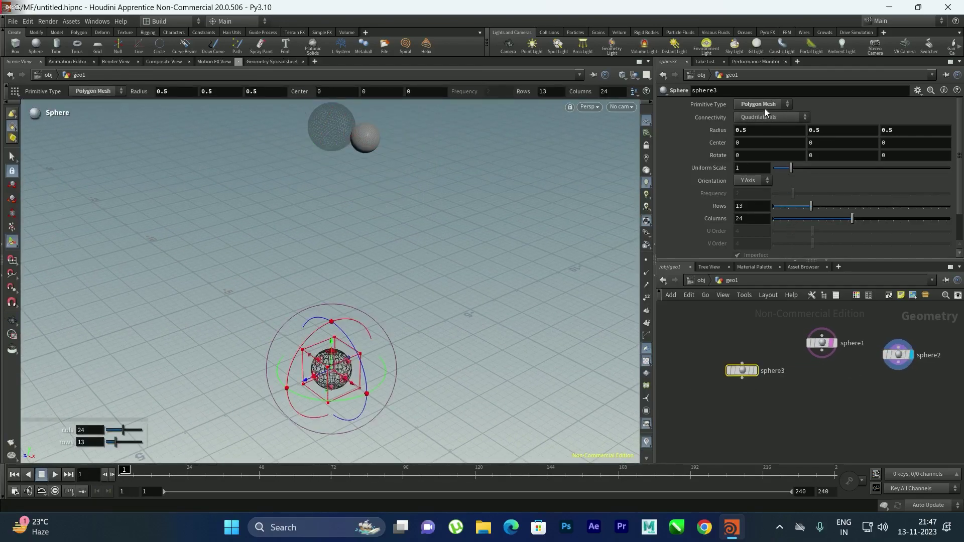
# Step: Make sphere3 a Polygon sphere with frequency 10 and uniform scale 4
pyautogui.click(764, 108)
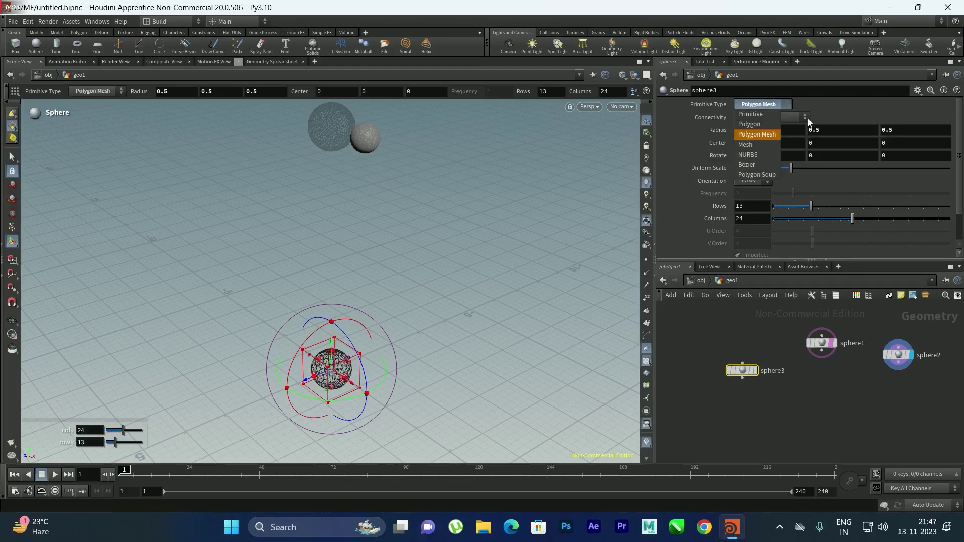
pyautogui.click(759, 124)
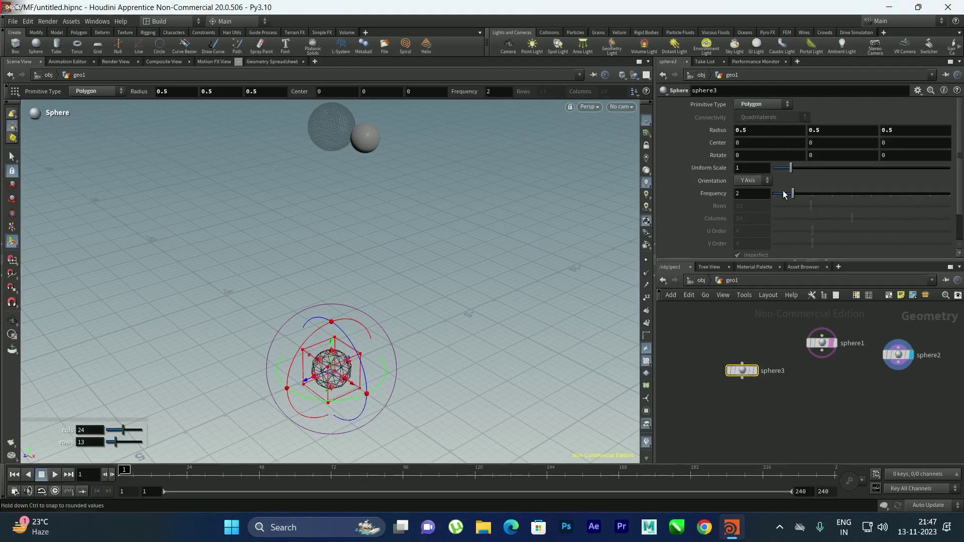
pyautogui.moveTo(792, 193); pyautogui.dragTo(949, 193)
pyautogui.moveTo(791, 168); pyautogui.dragTo(844, 169)
pyautogui.press('Escape')
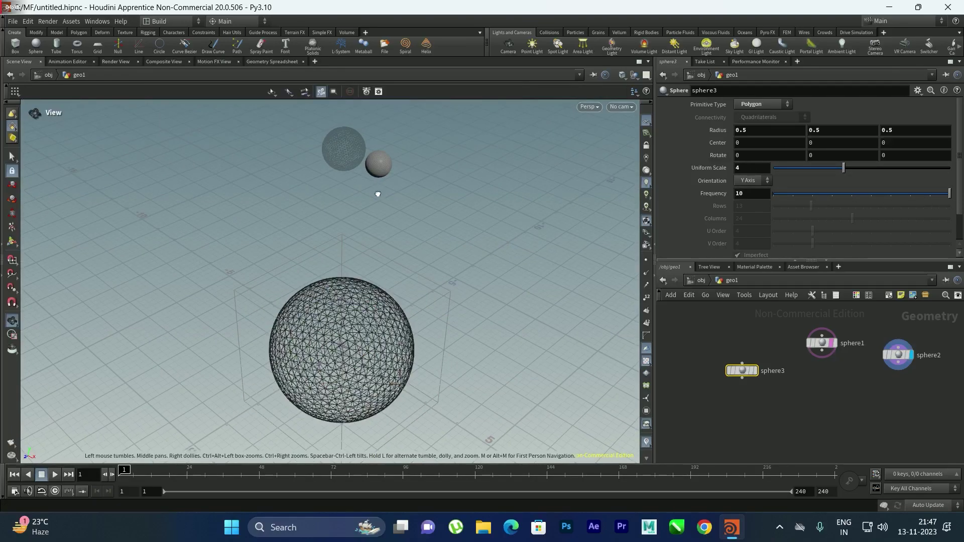
pyautogui.moveTo(378, 194); pyautogui.dragTo(573, 138)
pyautogui.press('Return')
# Step: Set sphere3's Center Y to 2
pyautogui.click(588, 105)
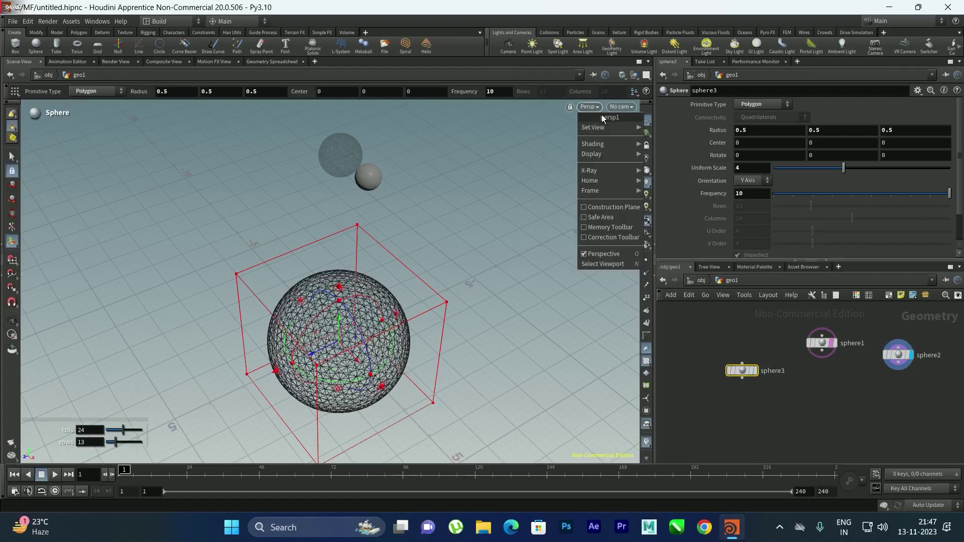
pyautogui.moveTo(599, 127)
pyautogui.click(662, 142)
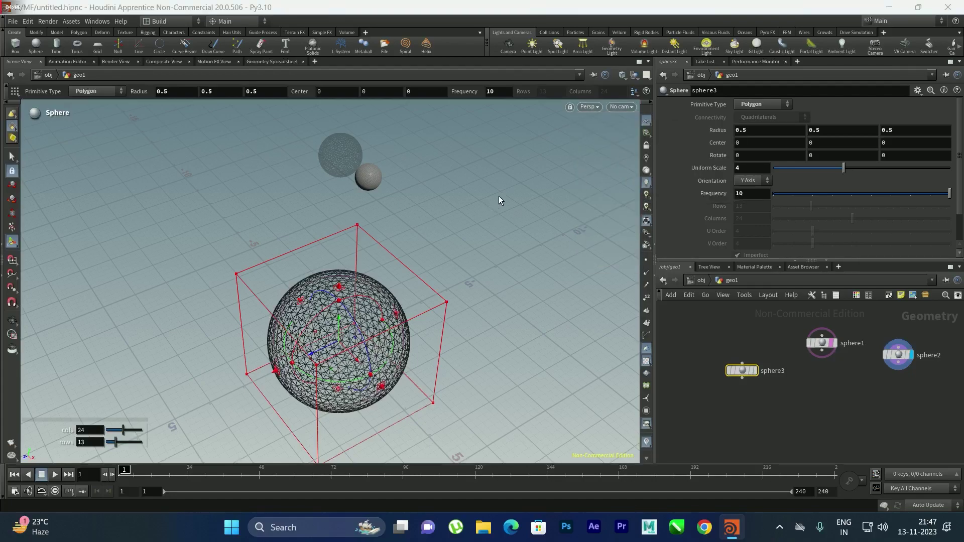
pyautogui.click(598, 106)
pyautogui.moveTo(616, 129)
pyautogui.click(682, 128)
pyautogui.keyDown('alt'); pyautogui.moveTo(491, 221); pyautogui.dragTo(390, 325); pyautogui.keyUp('alt')
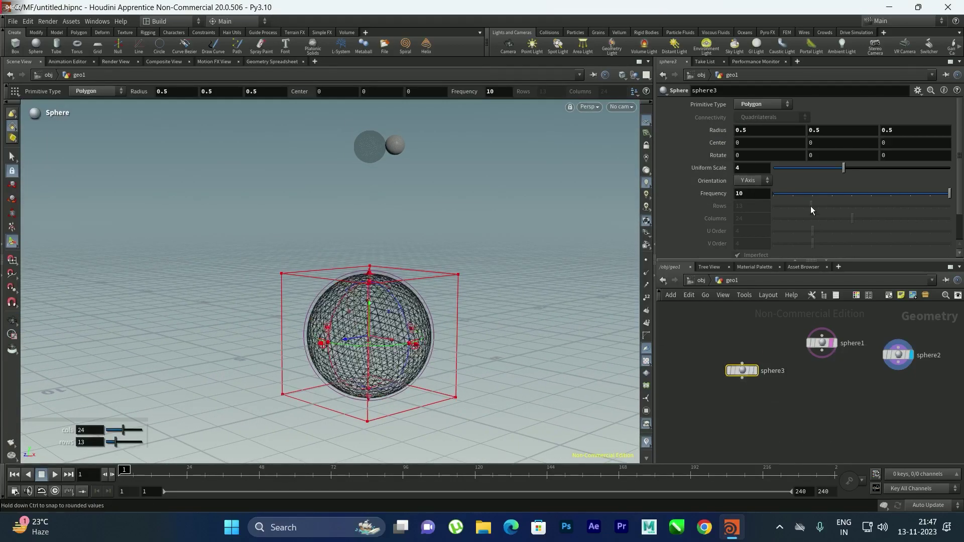
pyautogui.click(843, 144)
pyautogui.write('2')
pyautogui.press('Return')
# Step: Lift sphere1 slightly higher with its Y handle
pyautogui.press('Escape')
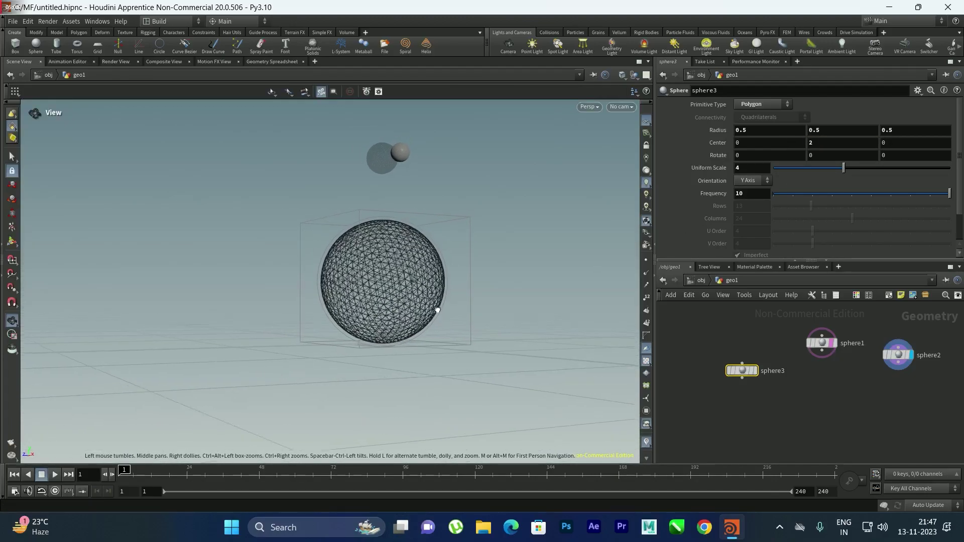
pyautogui.moveTo(416, 304); pyautogui.dragTo(383, 193)
pyautogui.press('Return')
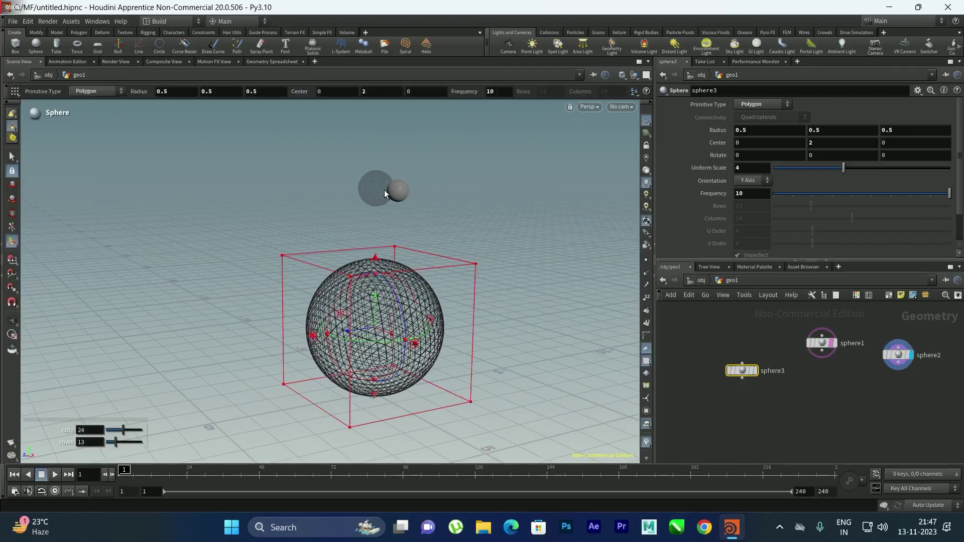
pyautogui.click(837, 381)
pyautogui.click(823, 344)
pyautogui.moveTo(376, 160); pyautogui.dragTo(399, 143)
# Step: Select sphere2 and then sphere3, orbiting the view to inspect them
pyautogui.click(896, 356)
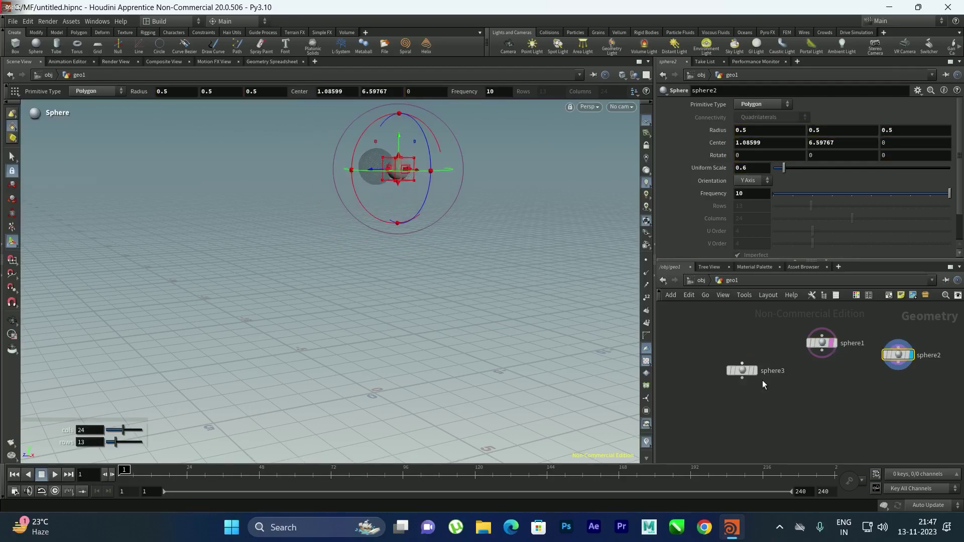
pyautogui.click(748, 370)
pyautogui.moveTo(449, 194); pyautogui.dragTo(452, 243)
pyautogui.press('Return')
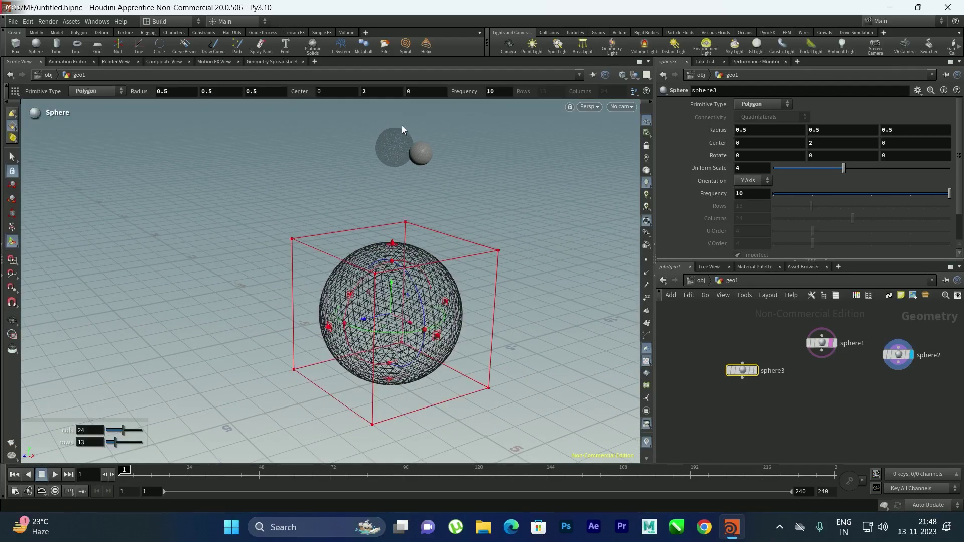
pyautogui.press('Escape')
pyautogui.moveTo(424, 162)
pyautogui.mouseDown()
pyautogui.moveTo(430, 215)
pyautogui.moveTo(429, 167)
pyautogui.mouseUp()
pyautogui.press('Return')
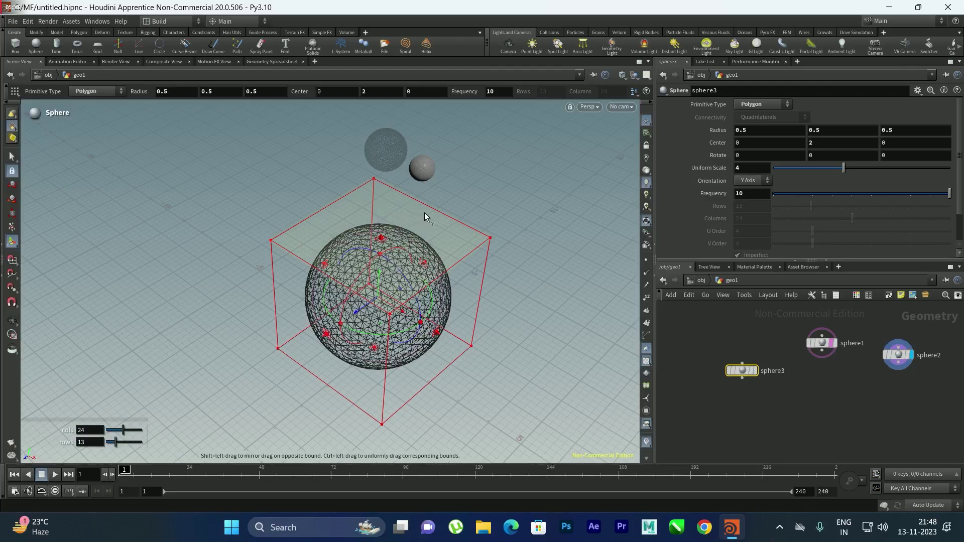
pyautogui.press('Escape')
pyautogui.press('Return')
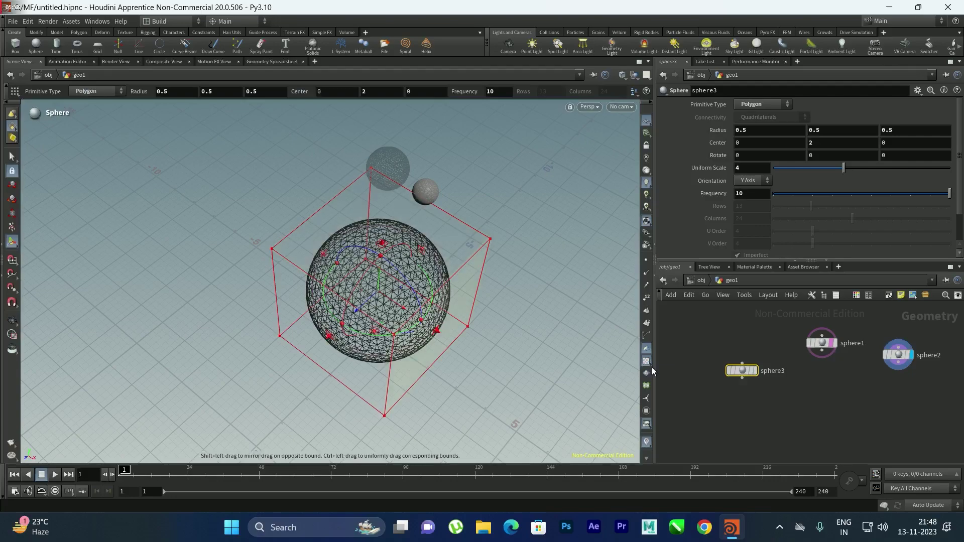
# Step: Select sphere2 for editing and show sphere1 as a template reference
pyautogui.click(898, 355)
pyautogui.click(829, 342)
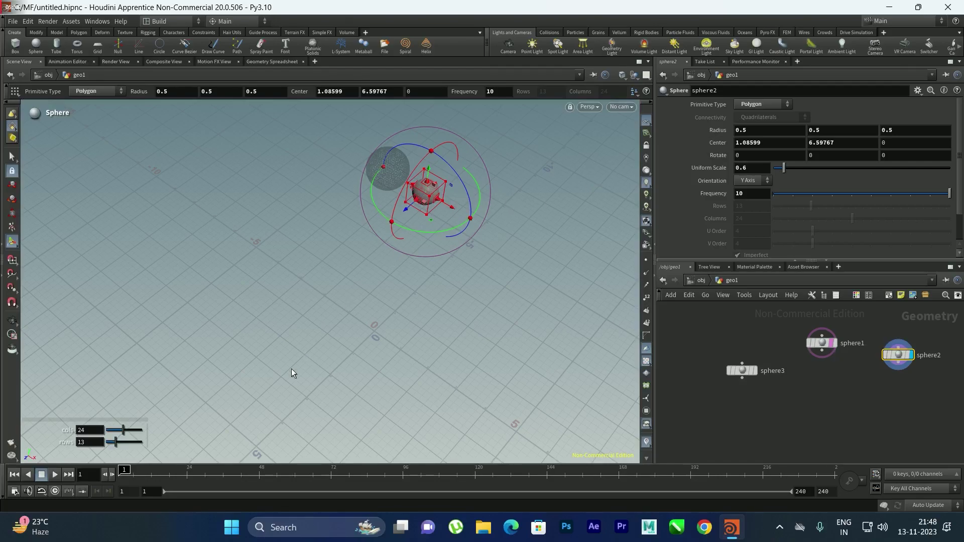
pyautogui.keyDown('alt'); pyautogui.moveTo(414, 272); pyautogui.dragTo(301, 211); pyautogui.keyUp('alt')
pyautogui.click(592, 107)
# Step: Switch the viewport to a top view framed around the spheres
pyautogui.moveTo(603, 127)
pyautogui.click(661, 141)
pyautogui.press('Escape')
pyautogui.keyDown('alt'); pyautogui.moveTo(566, 274); pyautogui.dragTo(561, 277, button='middle'); pyautogui.keyUp('alt')
pyautogui.keyDown('alt'); pyautogui.scroll(1, 408, 260); pyautogui.keyUp('alt')
pyautogui.keyDown('alt'); pyautogui.moveTo(417, 256); pyautogui.dragTo(377, 246, button='middle'); pyautogui.keyUp('alt')
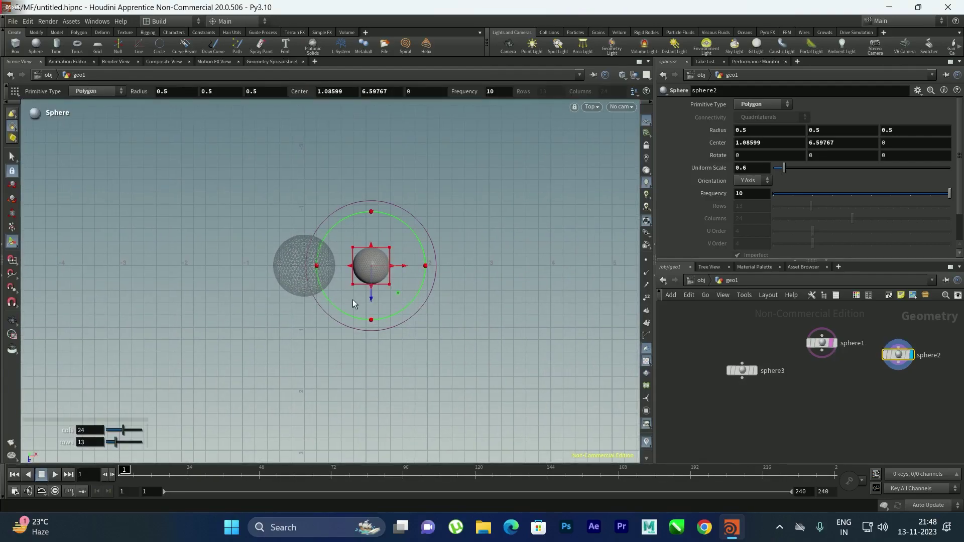
# Step: Move sphere2 to Z -1.09244, scale it to 0.5, and keyframe its Center at frame 1
pyautogui.moveTo(372, 300); pyautogui.dragTo(400, 234)
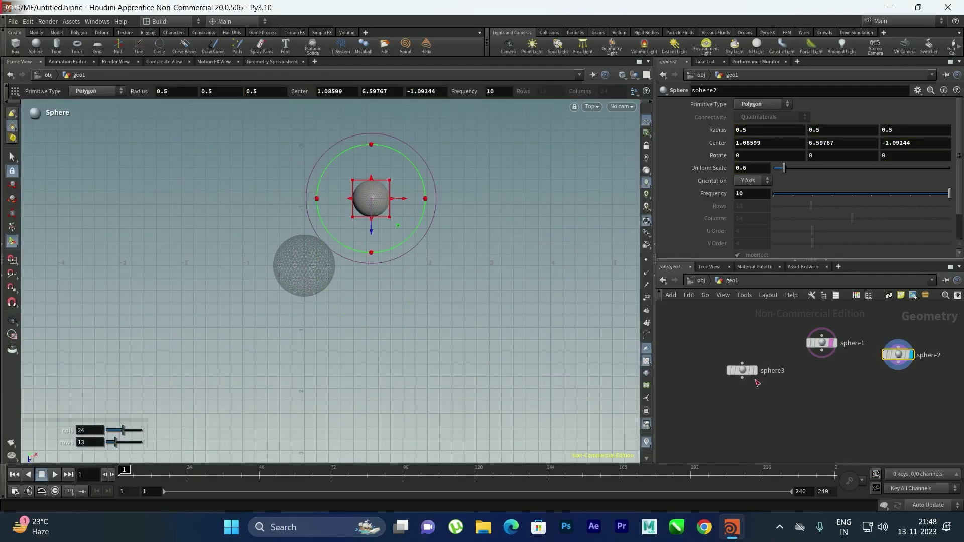
pyautogui.click(751, 371)
pyautogui.keyDown('alt'); pyautogui.moveTo(482, 221); pyautogui.dragTo(480, 224, button='middle'); pyautogui.keyUp('alt')
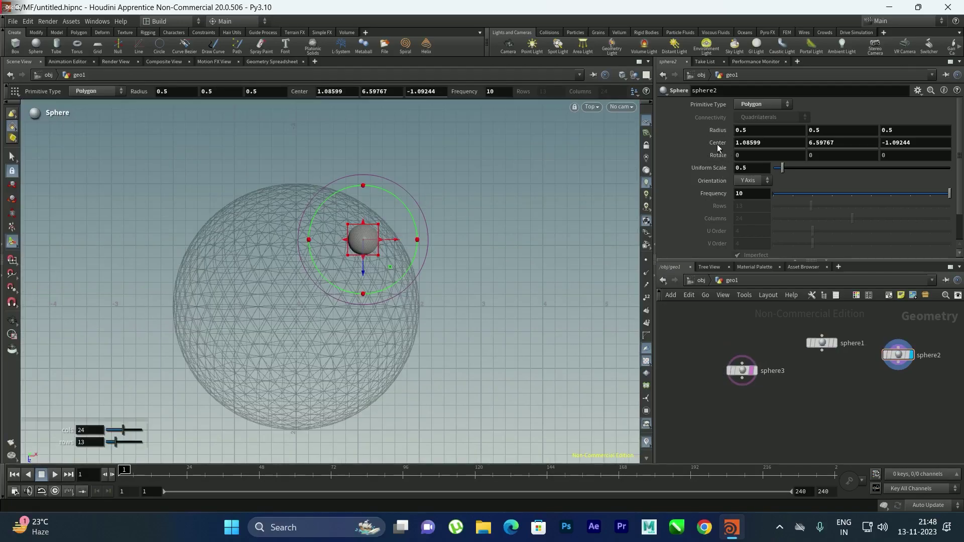
pyautogui.keyDown('alt'); pyautogui.click(718, 143); pyautogui.keyUp('alt')
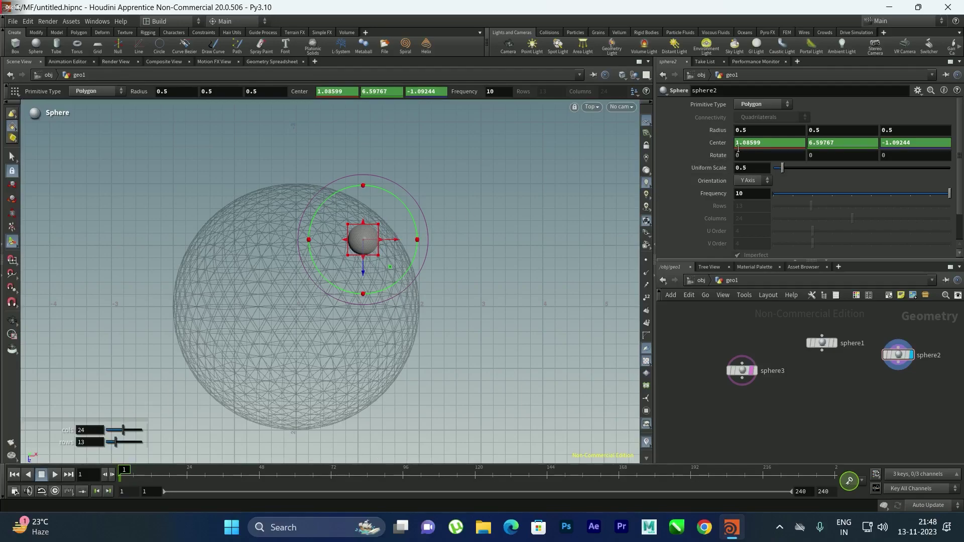
# Step: Keyframe sphere2's Center at new positions on frames 40 and 80
pyautogui.moveTo(208, 477)
pyautogui.mouseDown()
pyautogui.moveTo(245, 477)
pyautogui.moveTo(195, 484)
pyautogui.moveTo(261, 483)
pyautogui.moveTo(238, 486)
pyautogui.mouseUp()
pyautogui.moveTo(365, 277); pyautogui.dragTo(366, 399)
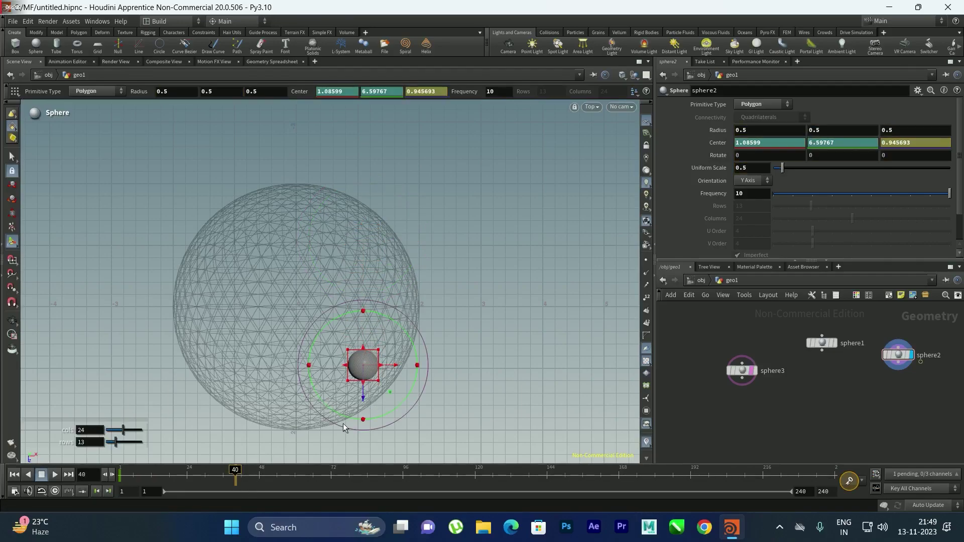
pyautogui.moveTo(266, 482); pyautogui.dragTo(354, 482)
pyautogui.moveTo(366, 400); pyautogui.dragTo(366, 277)
pyautogui.moveTo(392, 246); pyautogui.dragTo(366, 246)
pyautogui.moveTo(332, 275); pyautogui.dragTo(331, 263)
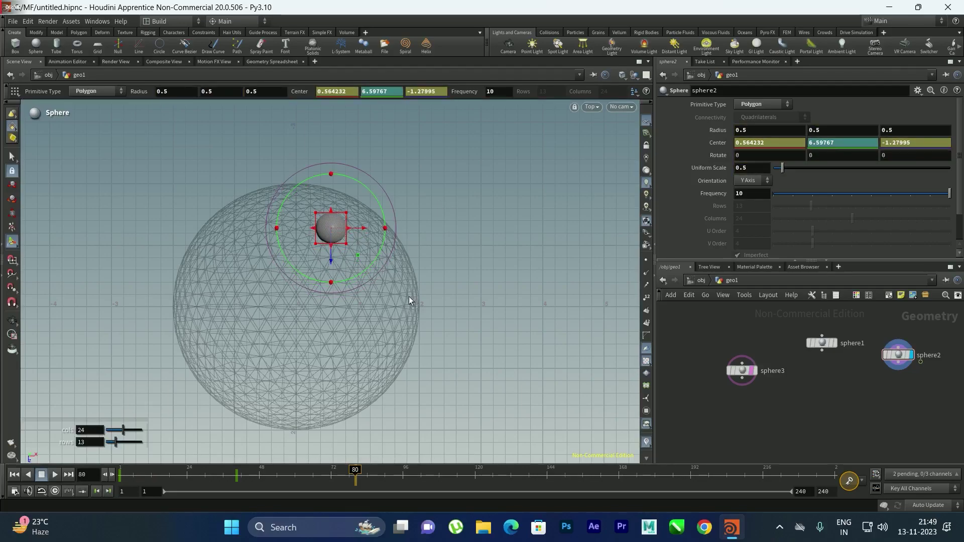
pyautogui.keyDown('alt'); pyautogui.click(714, 145); pyautogui.keyUp('alt')
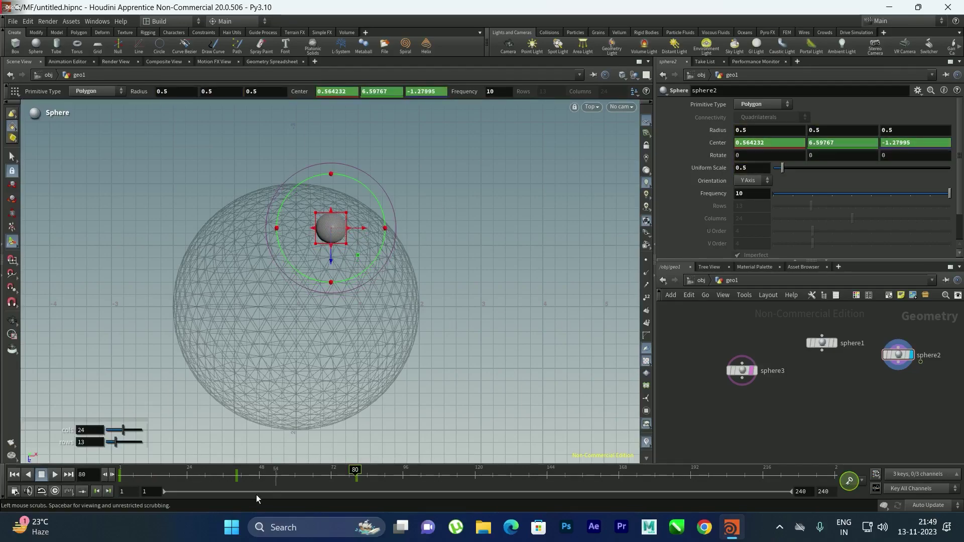
# Step: Play back the small sphere's animation from frame 1
pyautogui.click(56, 474)
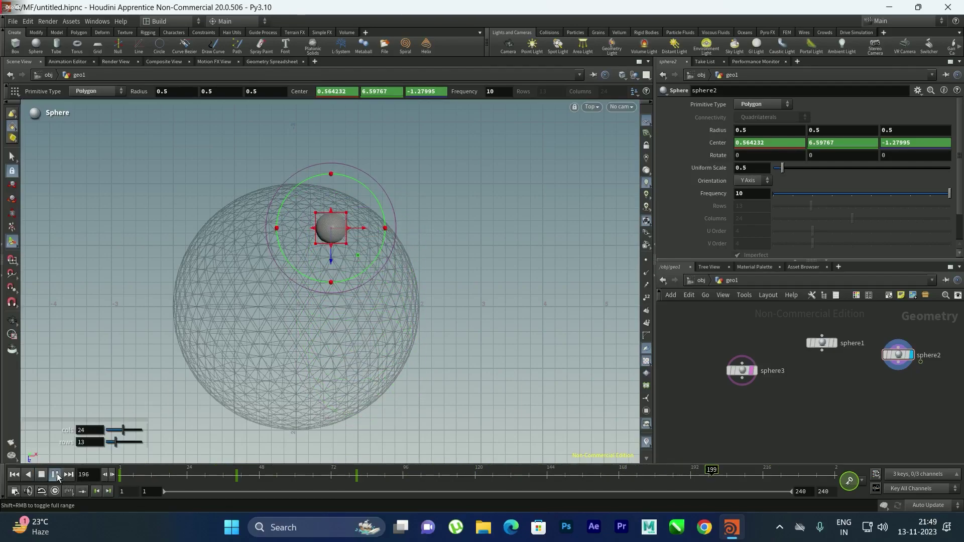
pyautogui.click(44, 474)
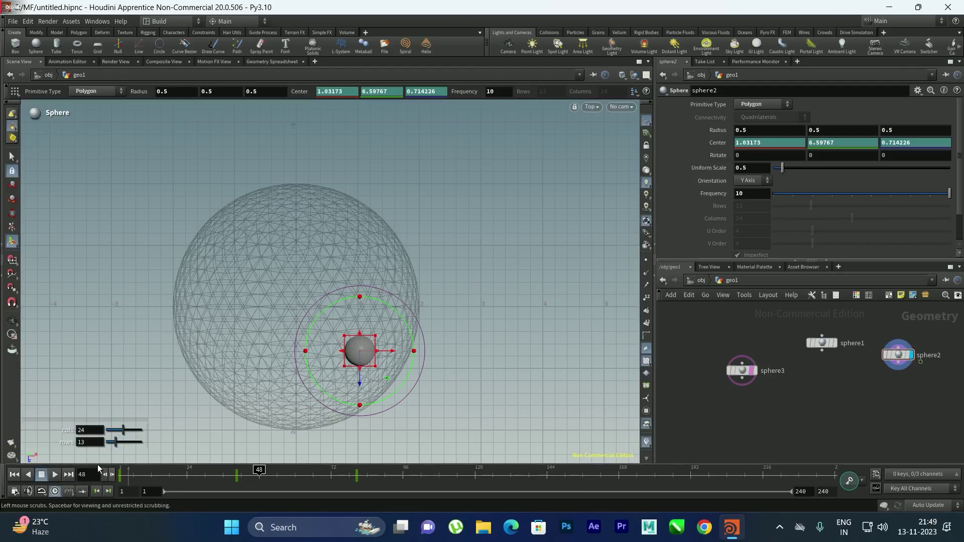
pyautogui.click(14, 475)
pyautogui.click(56, 475)
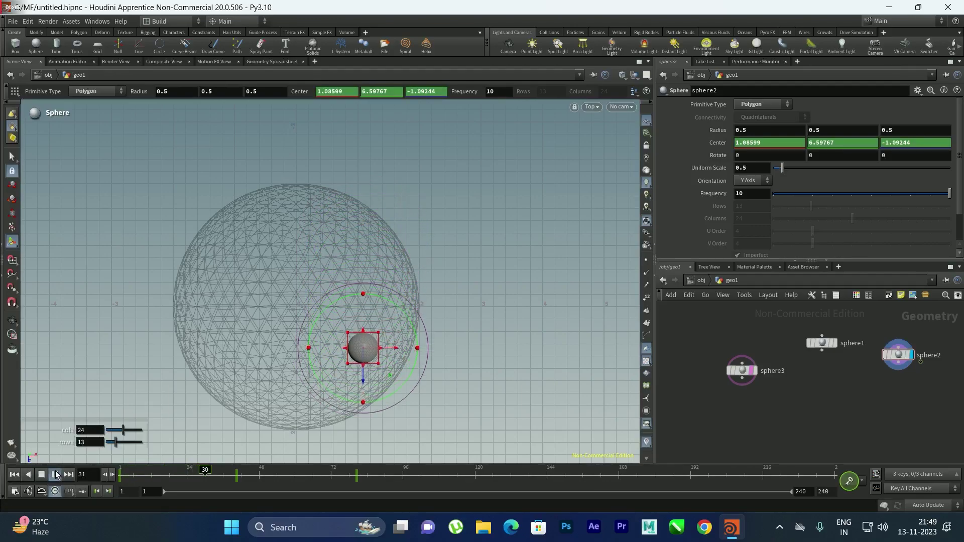
pyautogui.click(41, 475)
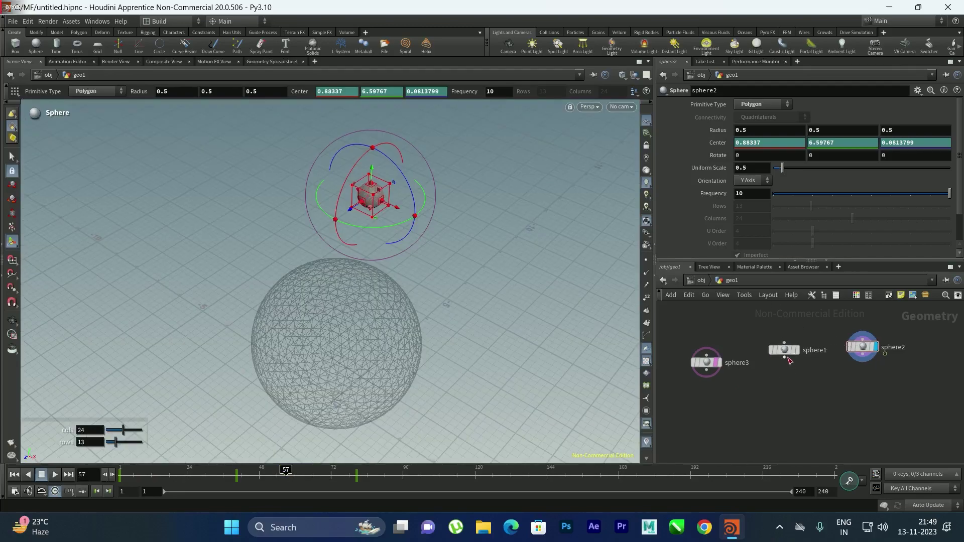
# Step: Add a Points from Volume node below sphere1
pyautogui.press('Tab')
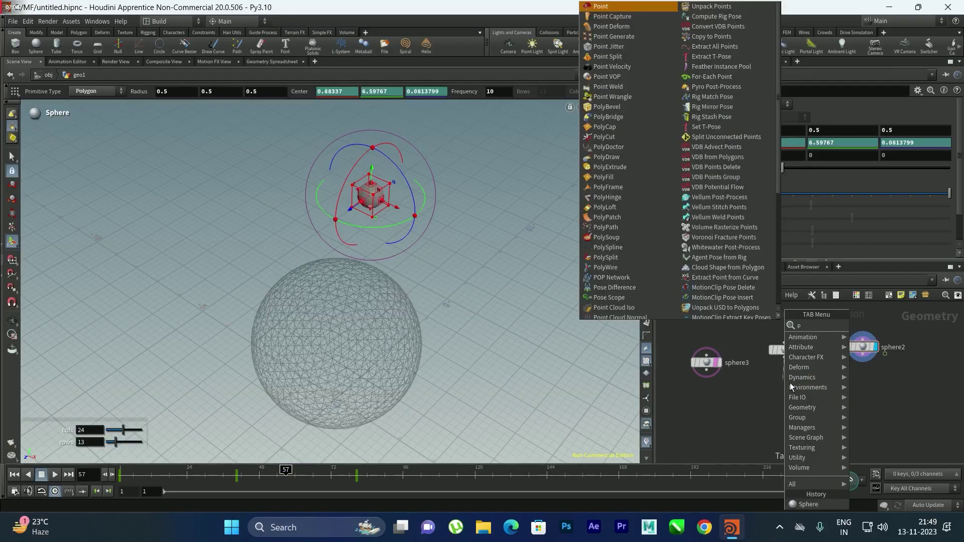
pyautogui.write('poinfro')
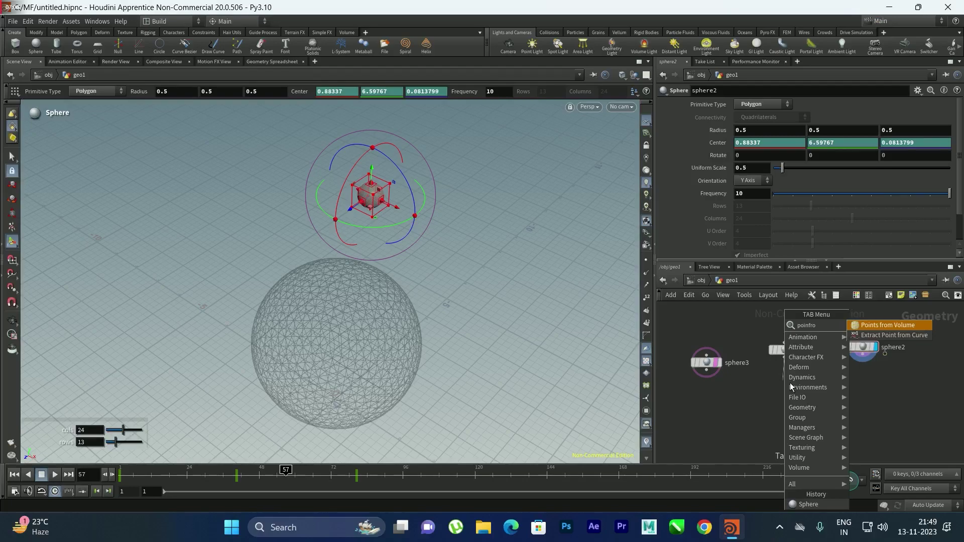
pyautogui.press('Return')
pyautogui.click(790, 382)
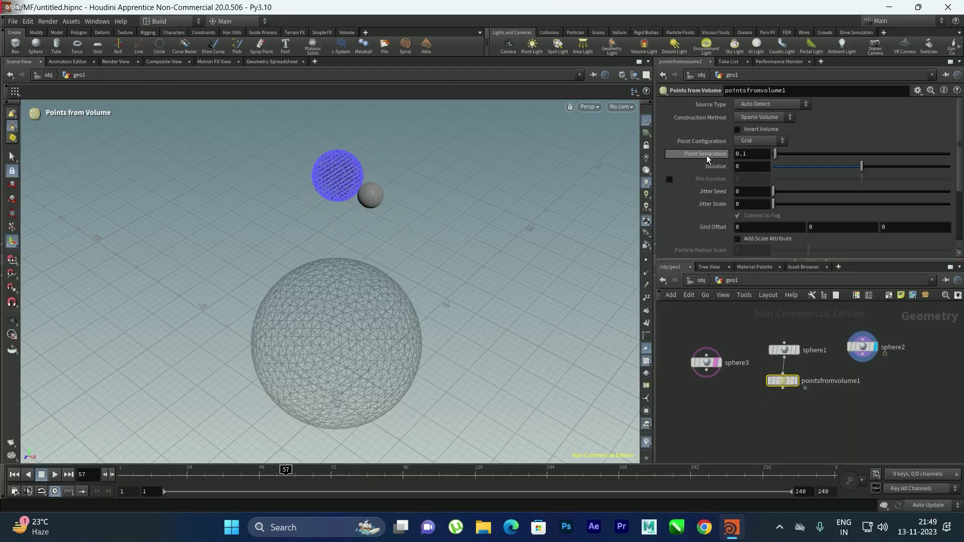
# Step: Set the Points from Volume Point Separation to 0.08
pyautogui.moveTo(740, 155); pyautogui.dragTo(709, 160)
pyautogui.write('0.08')
pyautogui.press('Return')
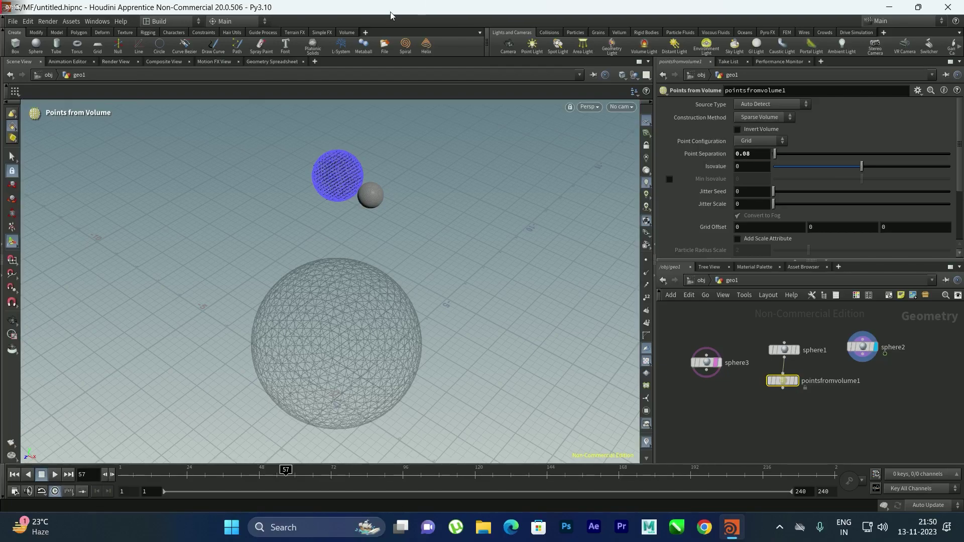
pyautogui.keyDown('alt'); pyautogui.moveTo(364, 207); pyautogui.dragTo(352, 182); pyautogui.keyUp('alt')
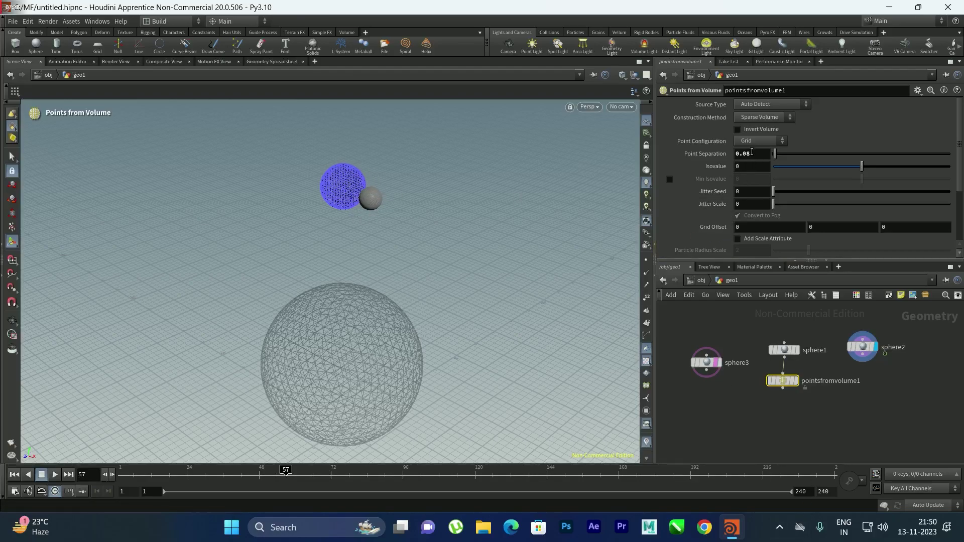
pyautogui.click(885, 394)
pyautogui.click(789, 384)
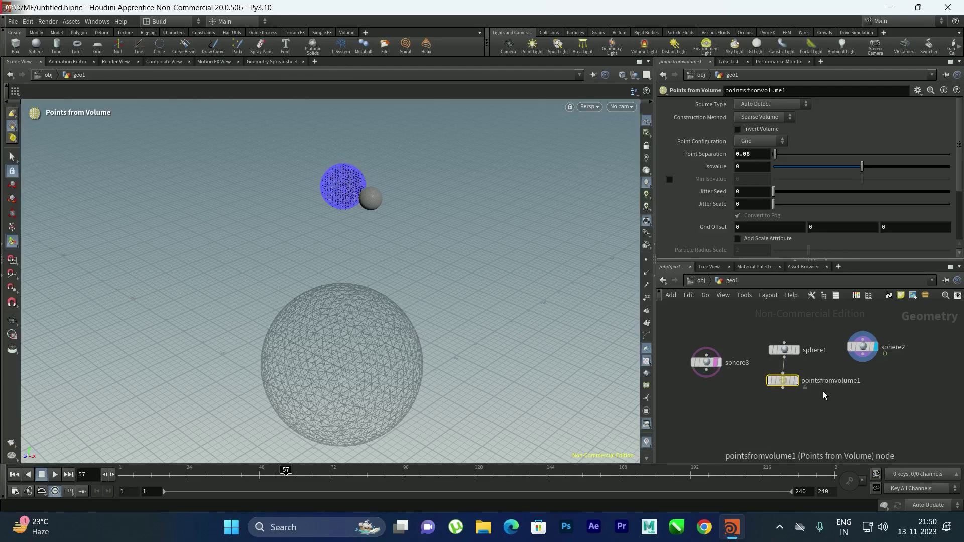
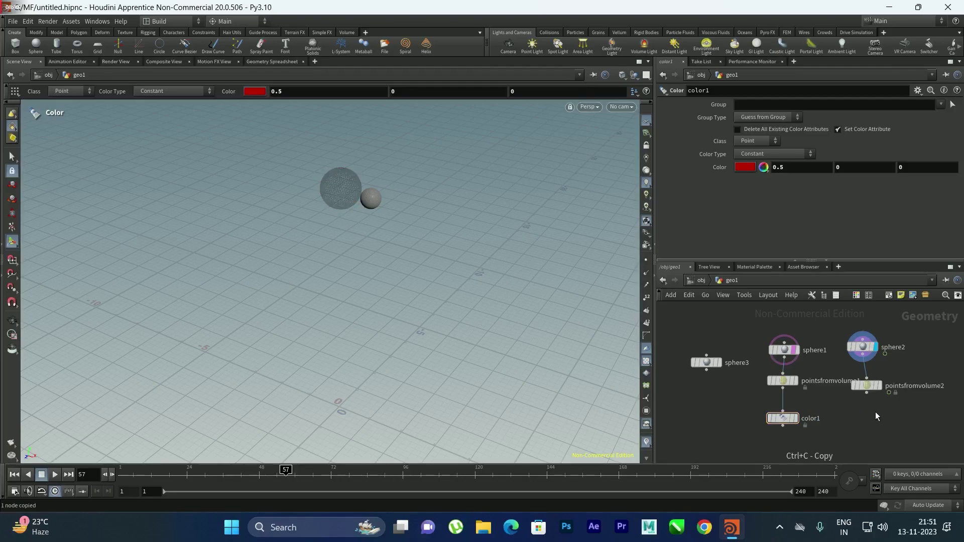
# Step: Paste a Color node under pointsfromvolume2, set it to pure green 00FF00, and display color2
pyautogui.moveTo(867, 392); pyautogui.dragTo(864, 421)
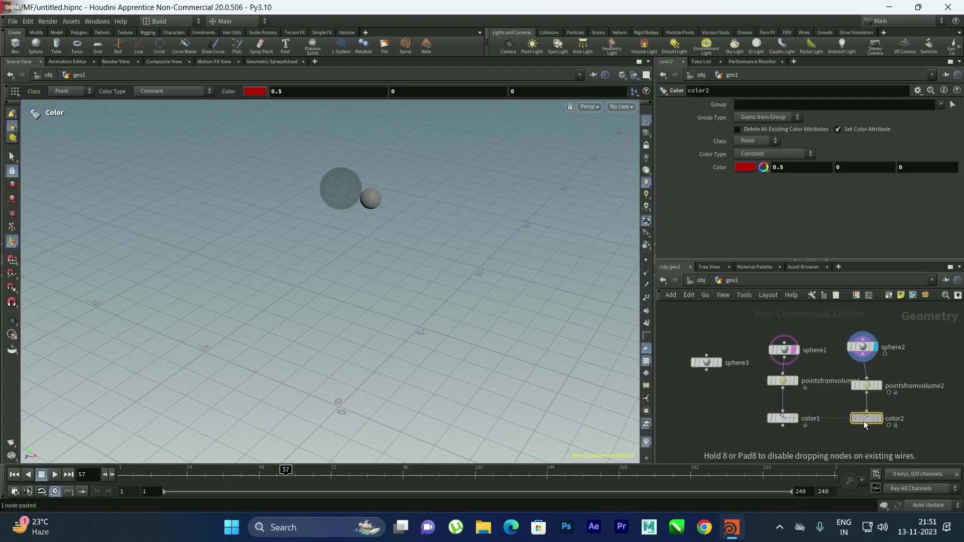
pyautogui.click(747, 169)
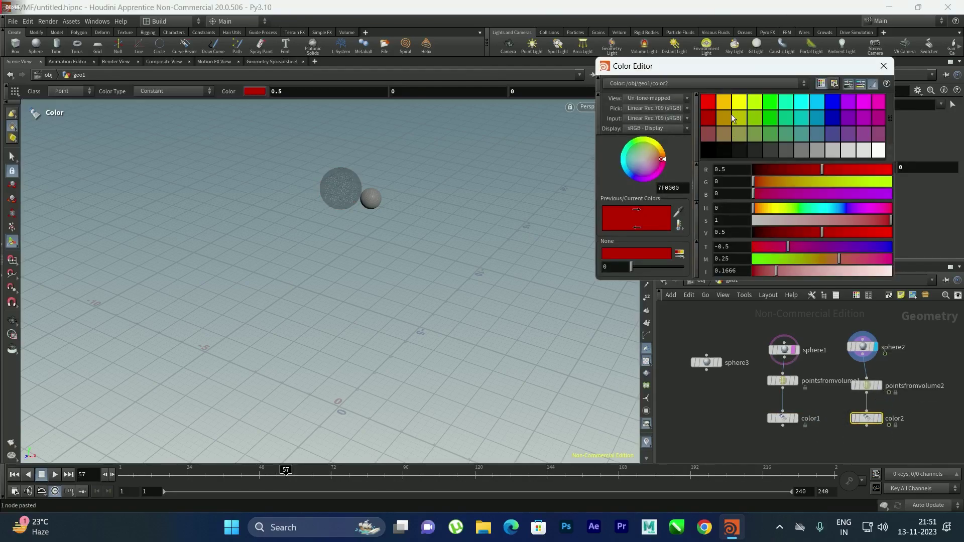
pyautogui.click(771, 103)
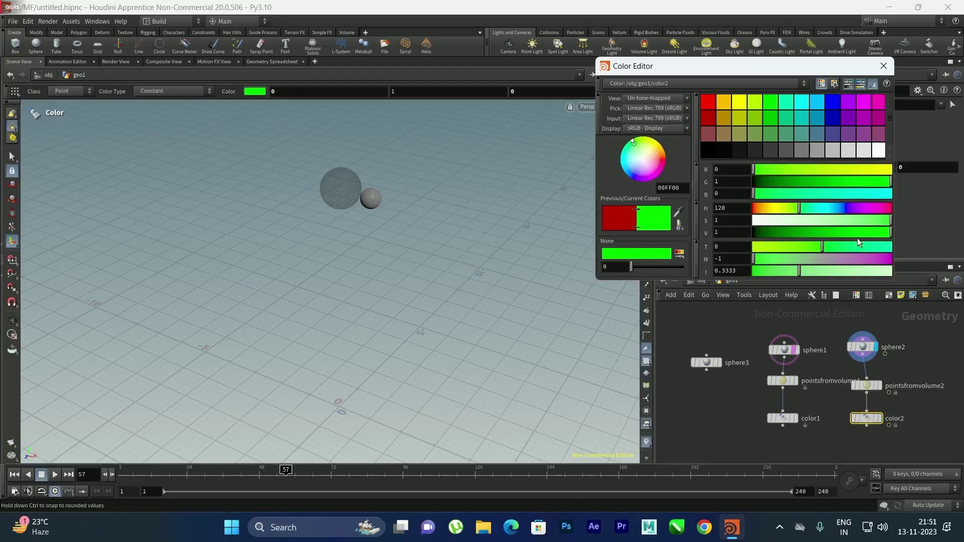
pyautogui.click(884, 66)
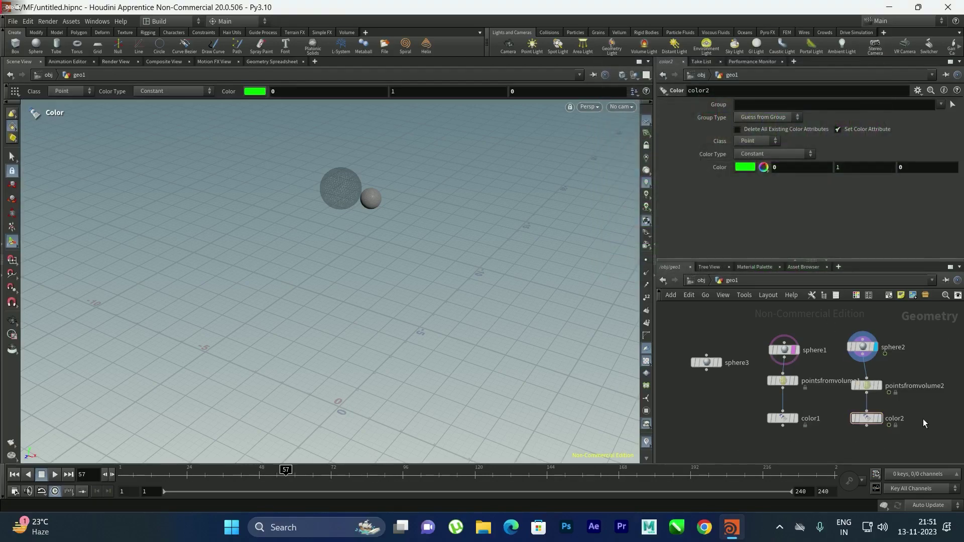
pyautogui.click(794, 421)
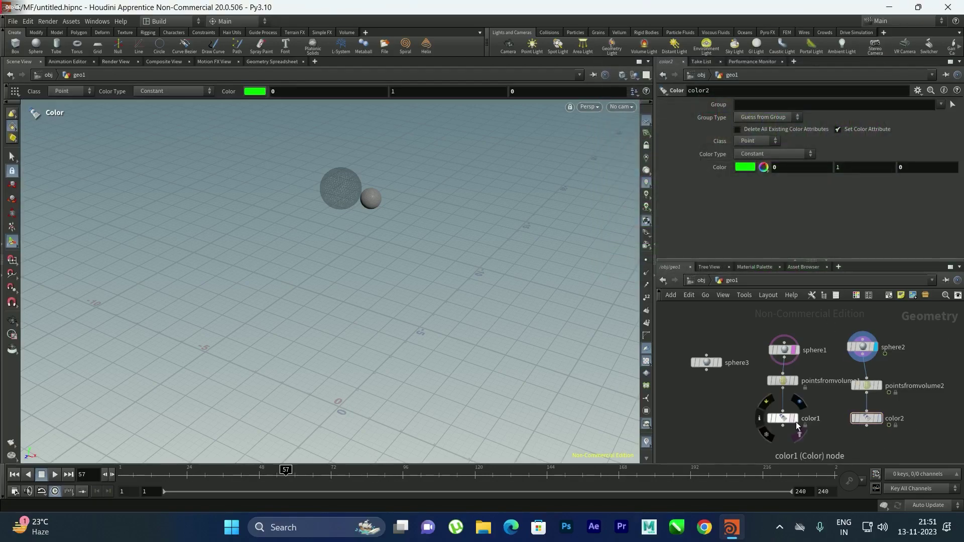
pyautogui.click(876, 419)
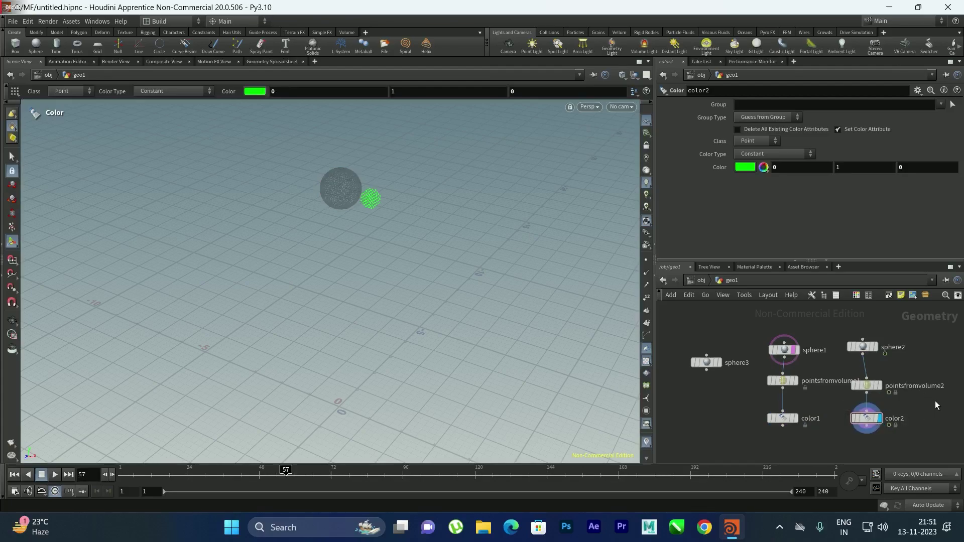
# Step: Add an Attribute Create node directly below color1
pyautogui.keyDown('alt'); pyautogui.moveTo(464, 271); pyautogui.dragTo(496, 286); pyautogui.keyUp('alt')
pyautogui.moveTo(742, 413); pyautogui.dragTo(731, 322, button='middle')
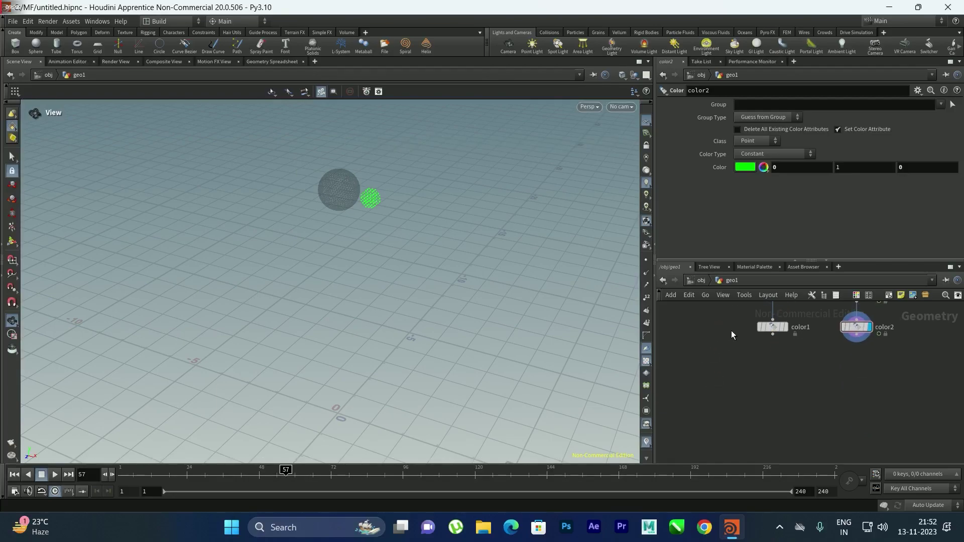
pyautogui.moveTo(772, 335); pyautogui.dragTo(747, 354)
pyautogui.write('attribute create')
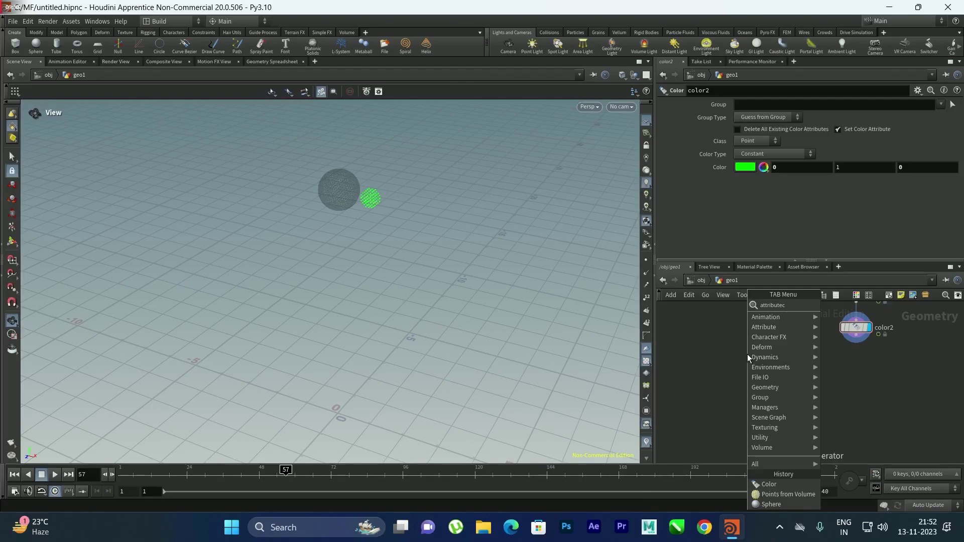
pyautogui.press('Return')
pyautogui.moveTo(748, 356); pyautogui.dragTo(769, 366)
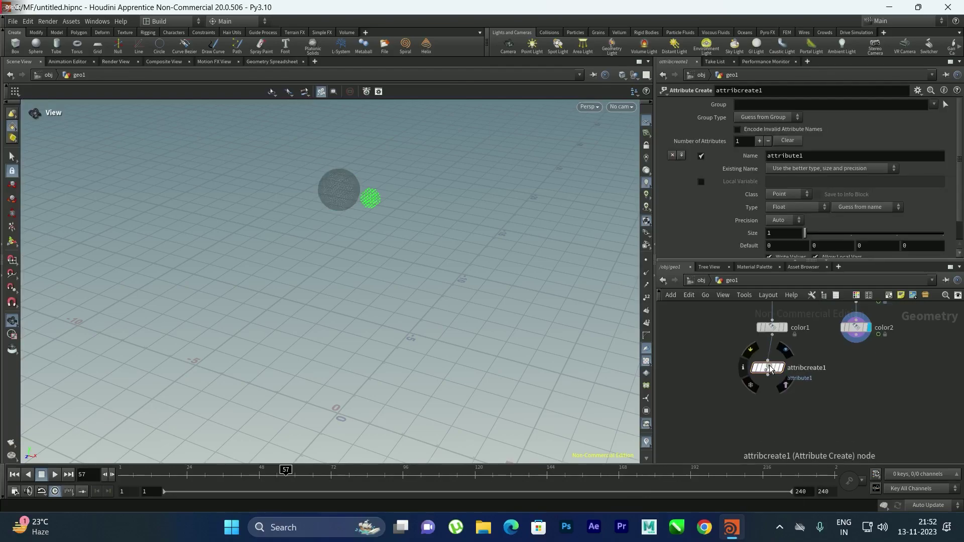
# Step: Name attribcreate1's attribute density with a value of 500
pyautogui.scroll(-2, 723, 195)
pyautogui.scroll(2, 722, 195)
pyautogui.moveTo(810, 157); pyautogui.dragTo(690, 177)
pyautogui.write('density')
pyautogui.press('Return')
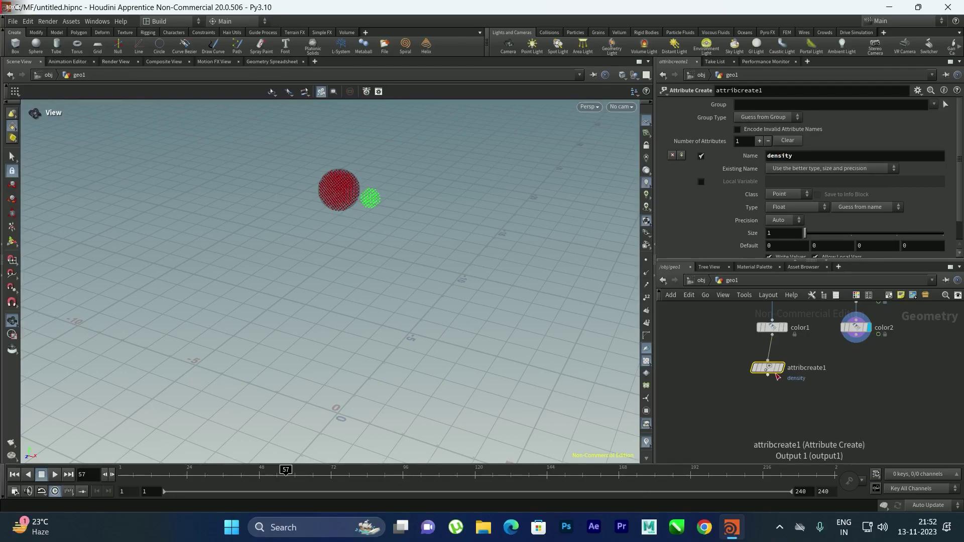
pyautogui.scroll(-1, 706, 212)
pyautogui.click(773, 246)
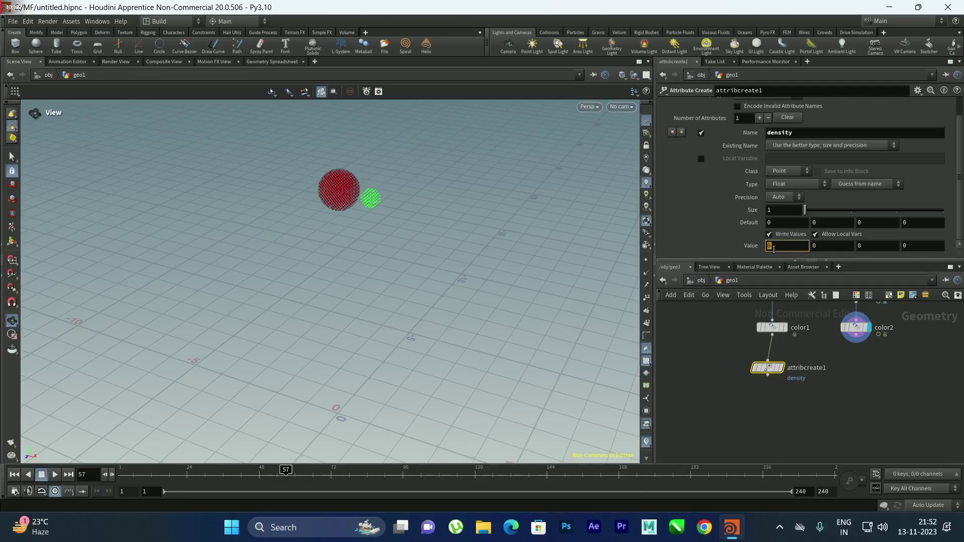
pyautogui.write('500')
pyautogui.press('Return')
# Step: Copy attribcreate1 under color2 and set the copy's density to 700
pyautogui.hotkey('ctrl', 'c')
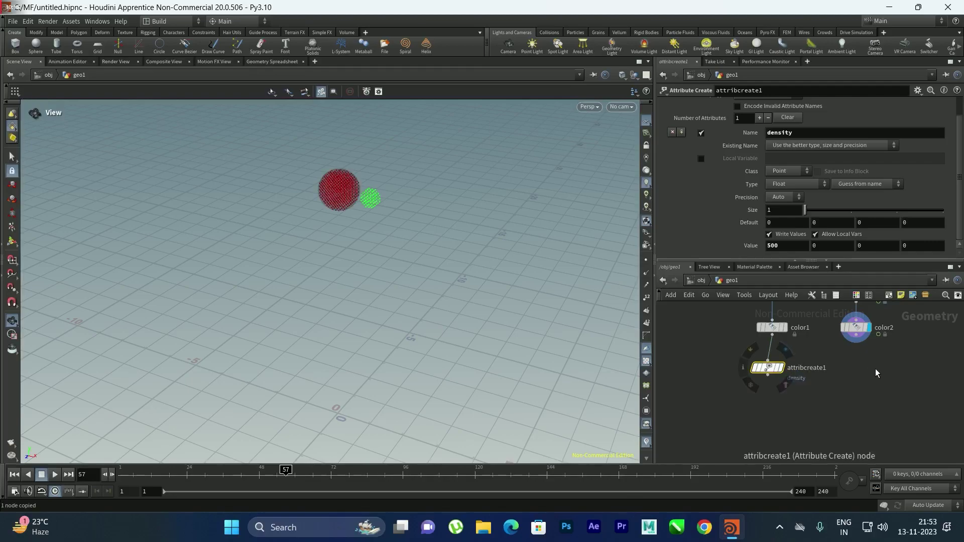
pyautogui.hotkey('ctrl', 'v')
pyautogui.moveTo(856, 335); pyautogui.dragTo(872, 361)
pyautogui.click(873, 375)
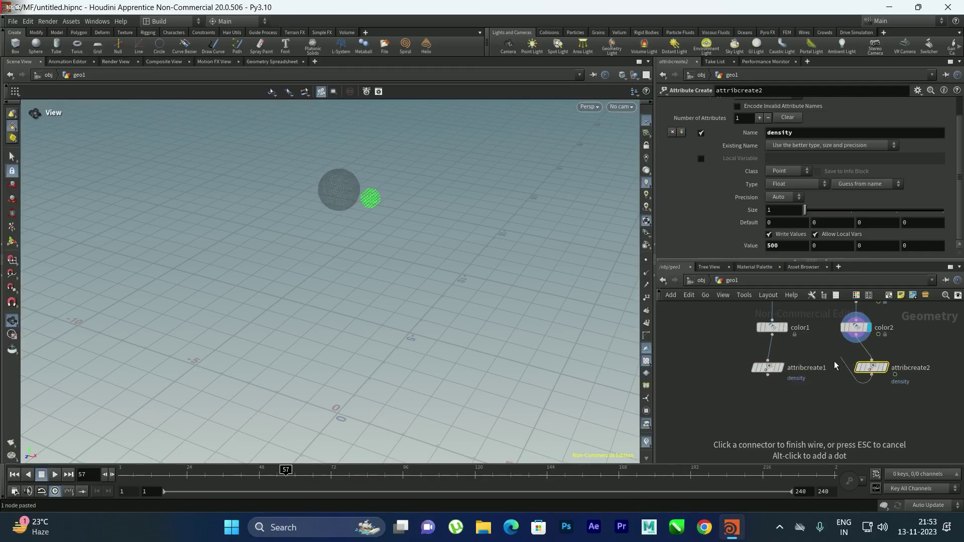
pyautogui.press('Escape')
pyautogui.moveTo(739, 242); pyautogui.dragTo(730, 291)
pyautogui.write('700')
pyautogui.press('Return')
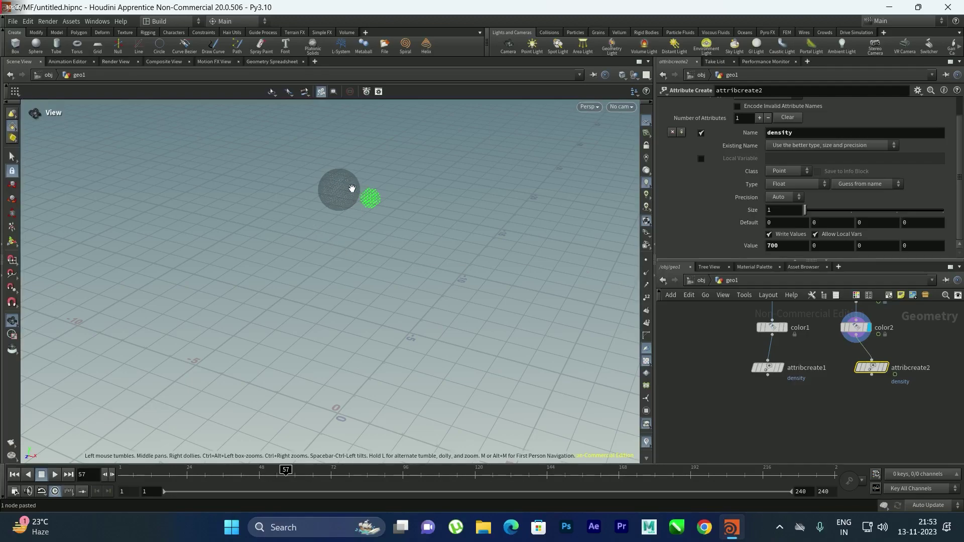
# Step: Add a Null below merge1 and rename it Fluid_Out
pyautogui.moveTo(871, 367); pyautogui.dragTo(856, 367)
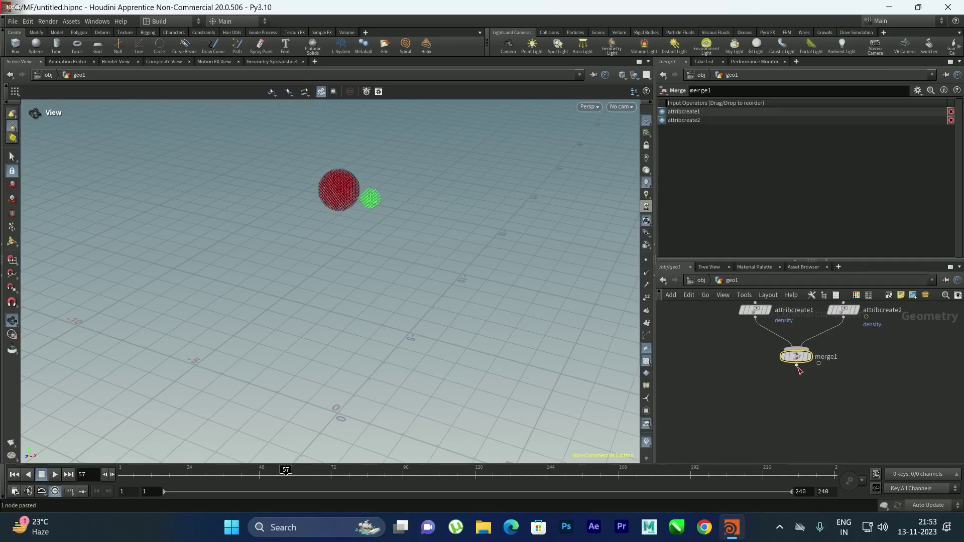
pyautogui.press('Tab')
pyautogui.write('n')
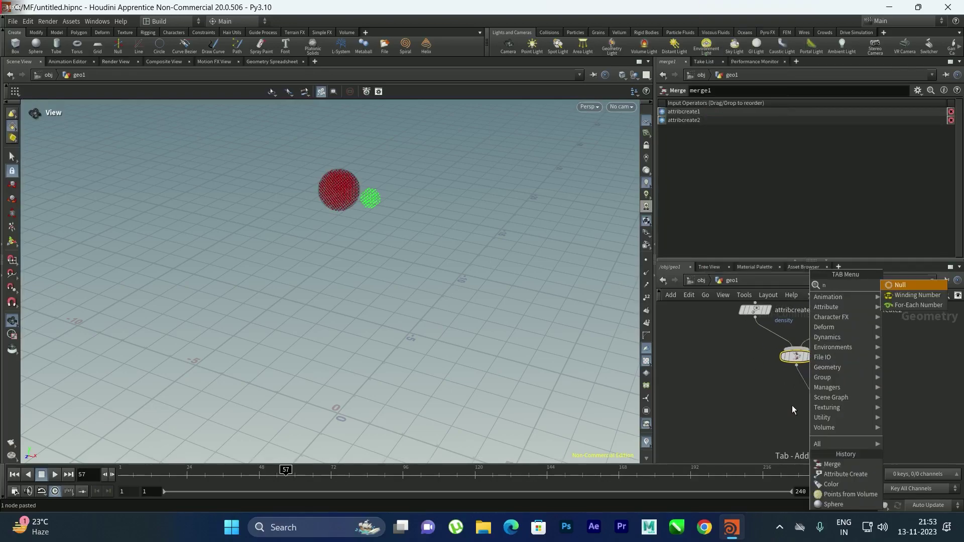
pyautogui.write('u')
pyautogui.press('Return')
pyautogui.click(791, 405)
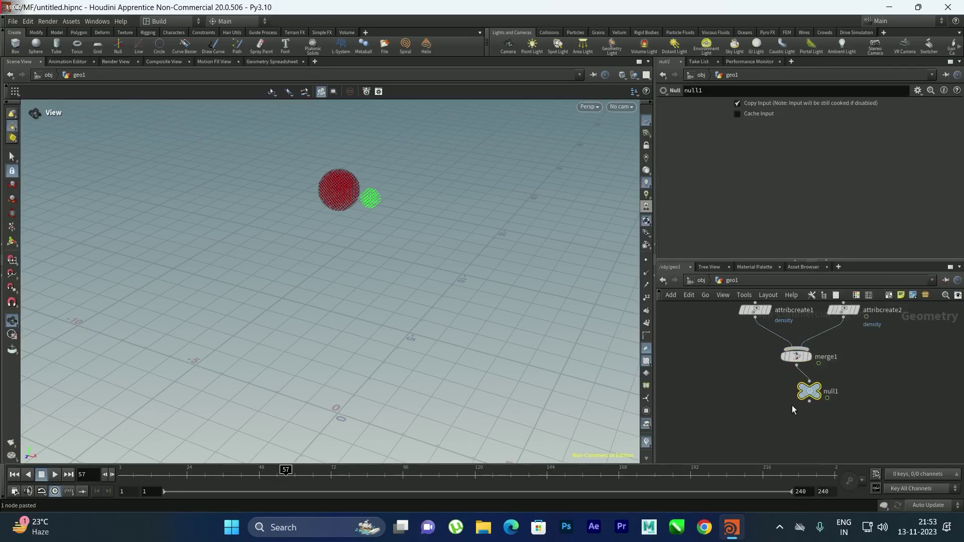
pyautogui.doubleClick(833, 394)
pyautogui.write('Fluid_Out')
pyautogui.press('Return')
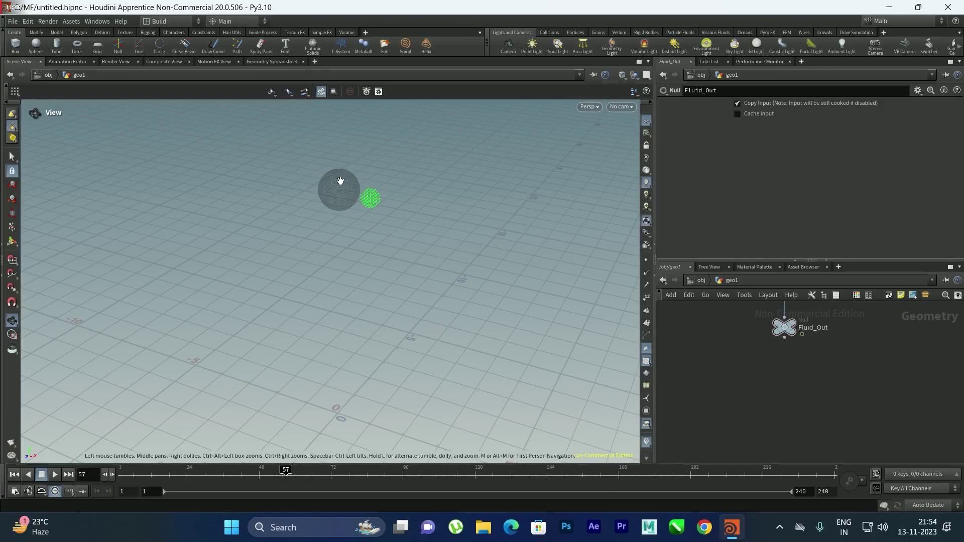
# Step: Search for a DOP Network node with 'dopne'
pyautogui.press('Tab')
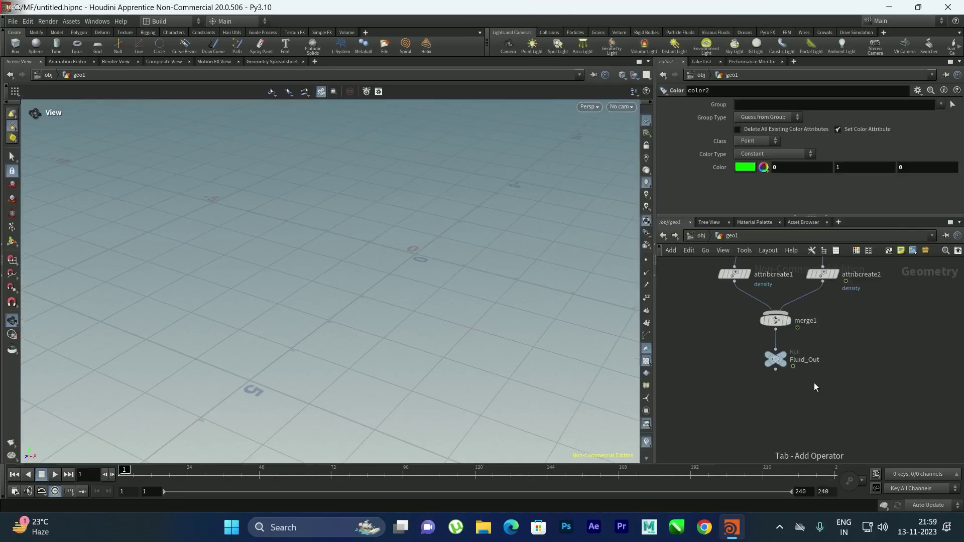
pyautogui.press('Tab')
pyautogui.write('dopne')
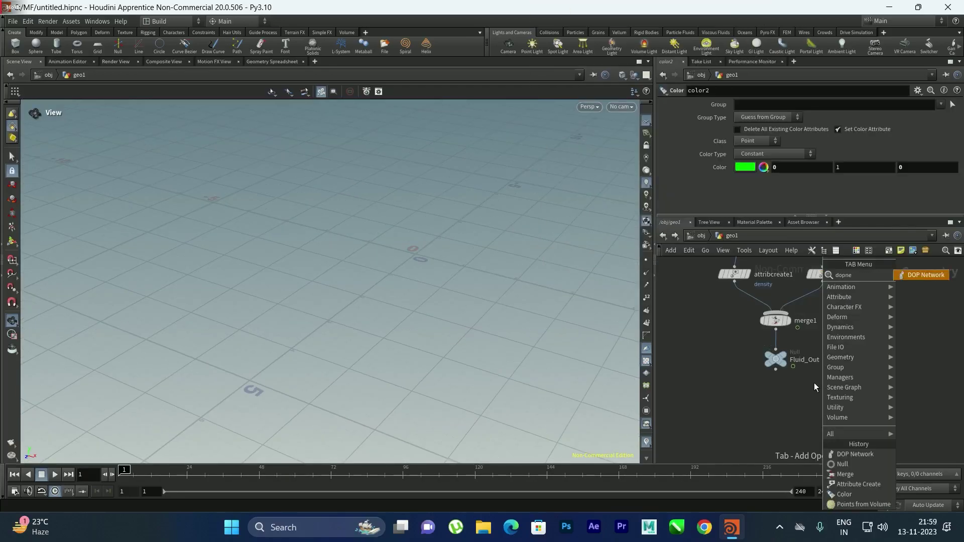
# Step: Create dopnet1, go inside it, and add a FLIP Object
pyautogui.press('Return')
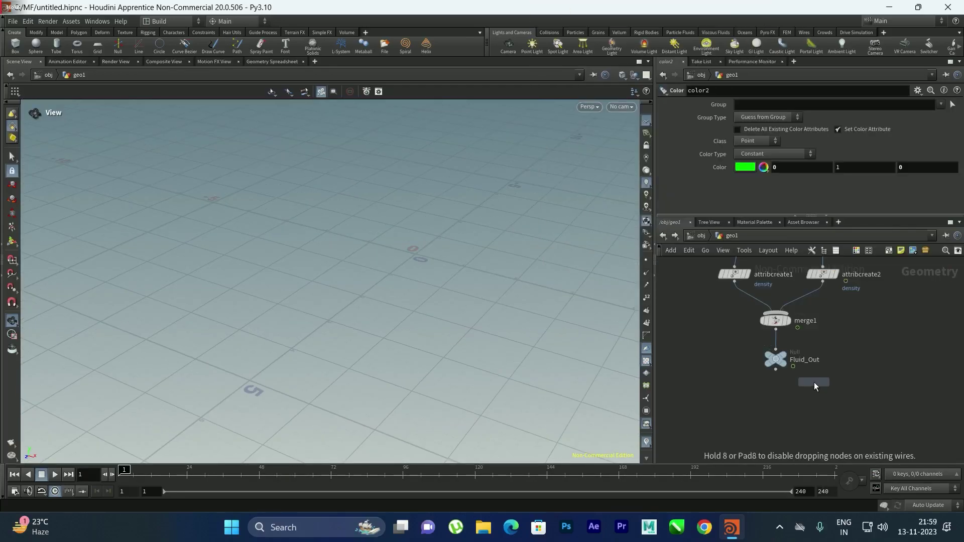
pyautogui.click(855, 374)
pyautogui.doubleClick(865, 376)
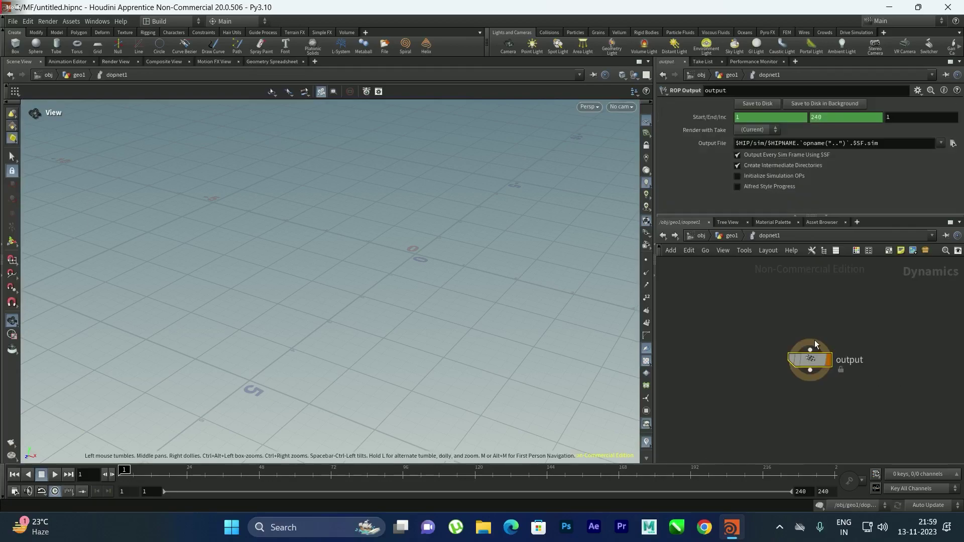
pyautogui.press('Tab')
pyautogui.write('flip')
pyautogui.press('Return')
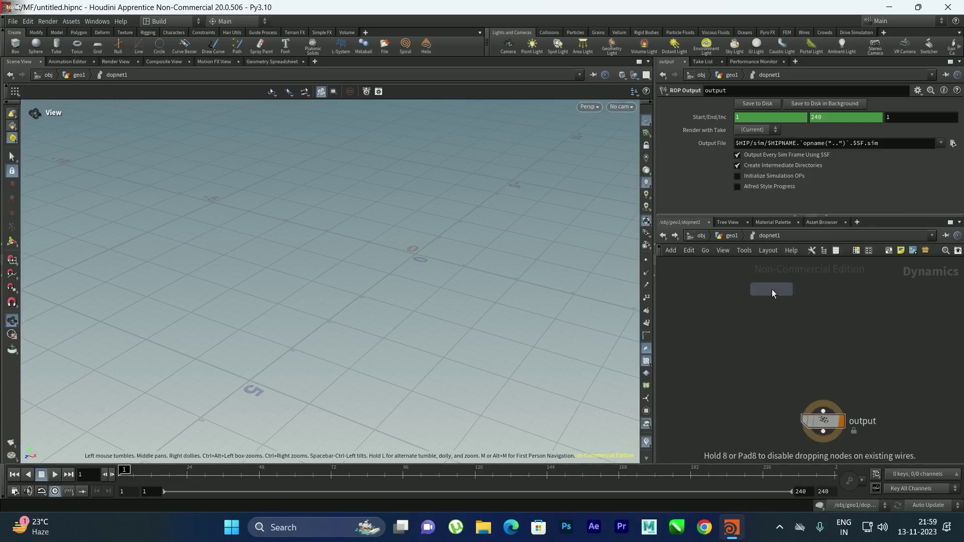
pyautogui.click(805, 283)
# Step: Add a FLIP Solver and Gravity Force, wiring flipobject1 into flipsolver1's first input
pyautogui.press('Tab')
pyautogui.write('flipso')
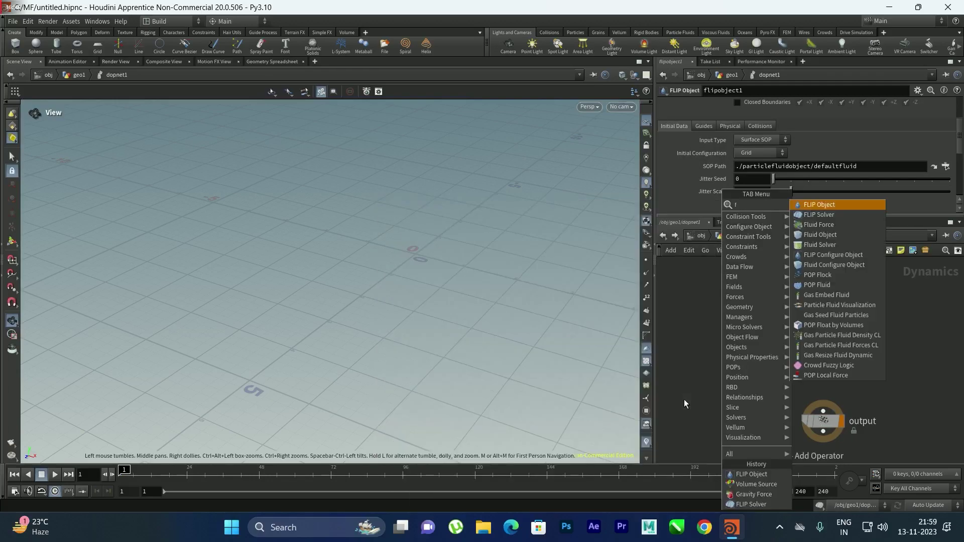
pyautogui.press('Return')
pyautogui.click(818, 327)
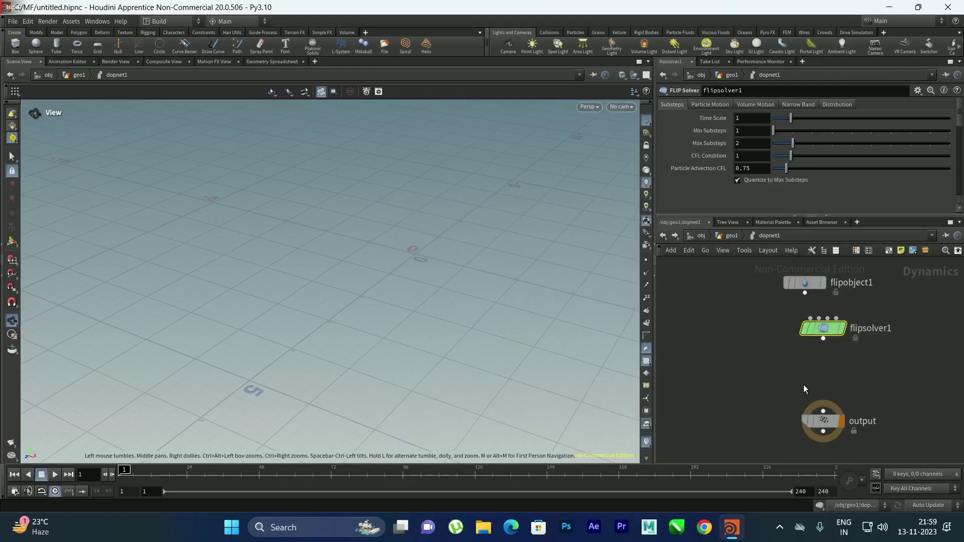
pyautogui.press('Tab')
pyautogui.write('gravi')
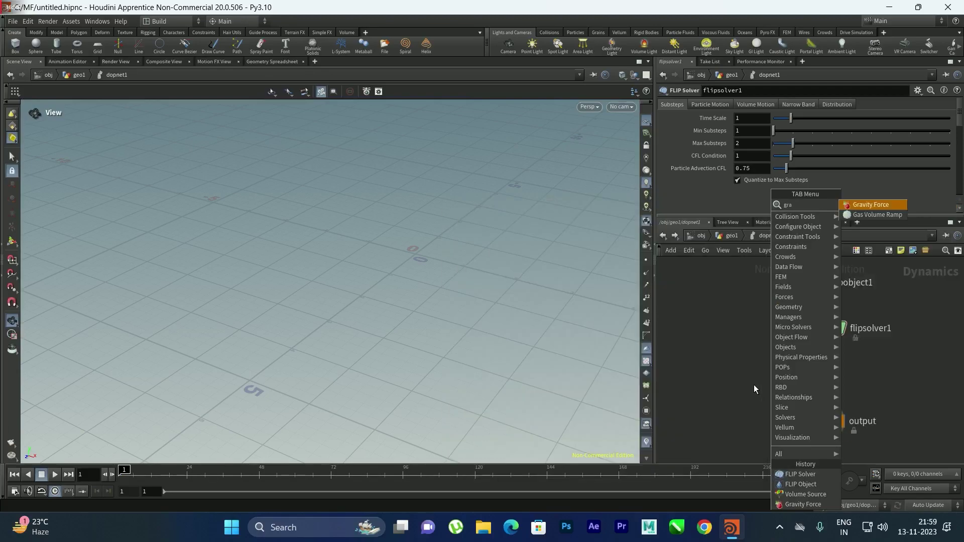
pyautogui.press('Return')
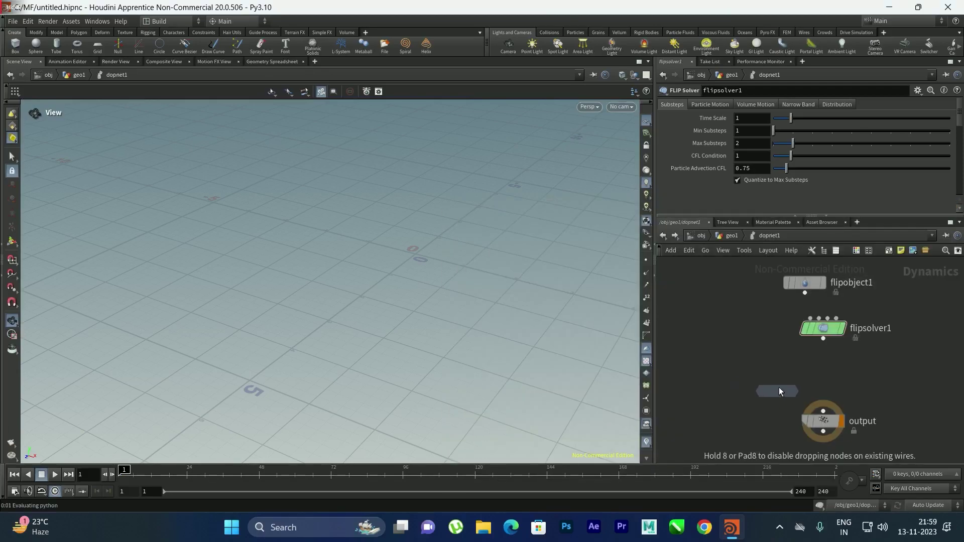
pyautogui.click(788, 382)
pyautogui.moveTo(805, 293); pyautogui.dragTo(823, 411)
# Step: Delete flipobject1's default SOP Path to remove the blue fluid box
pyautogui.click(884, 367)
pyautogui.hotkey('ctrl', 's')
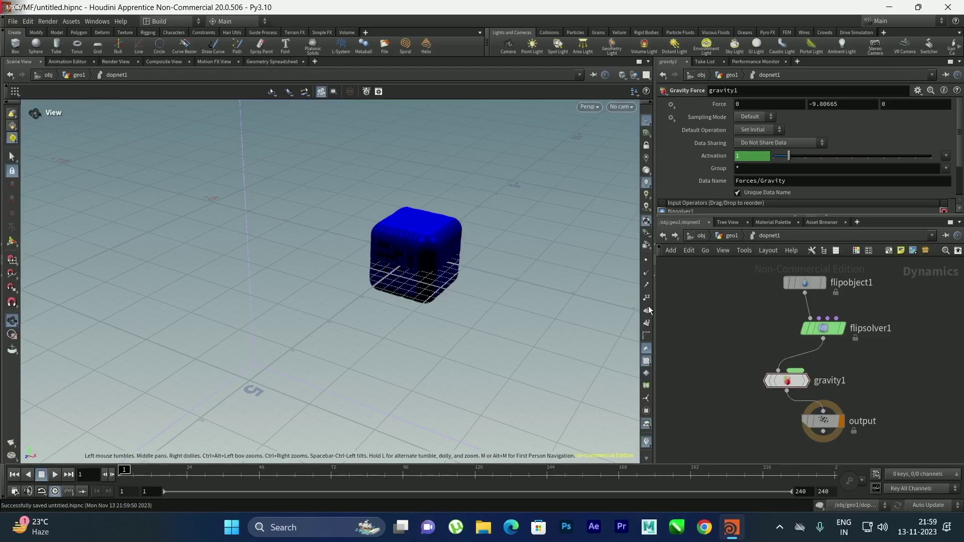
pyautogui.click(812, 284)
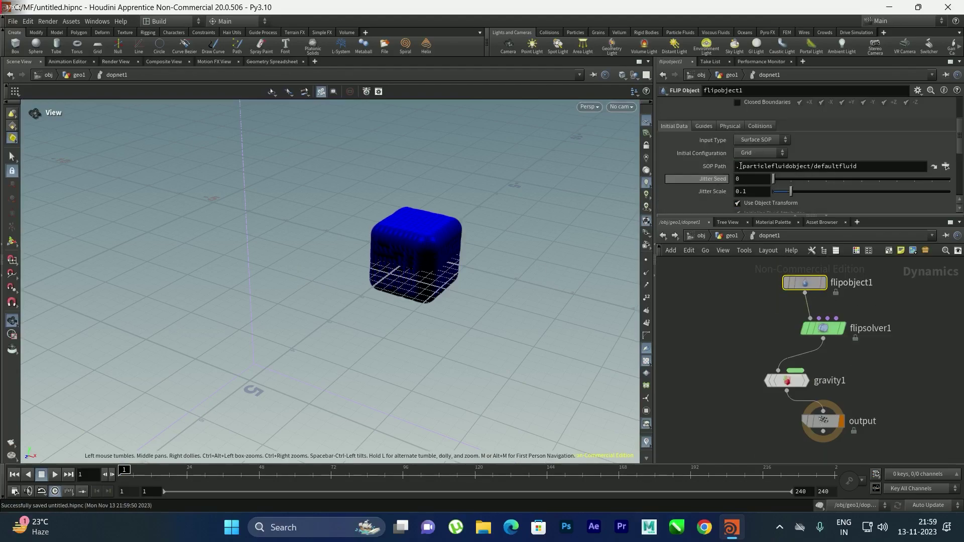
pyautogui.moveTo(736, 166); pyautogui.dragTo(757, 166)
pyautogui.moveTo(858, 166); pyautogui.dragTo(733, 166)
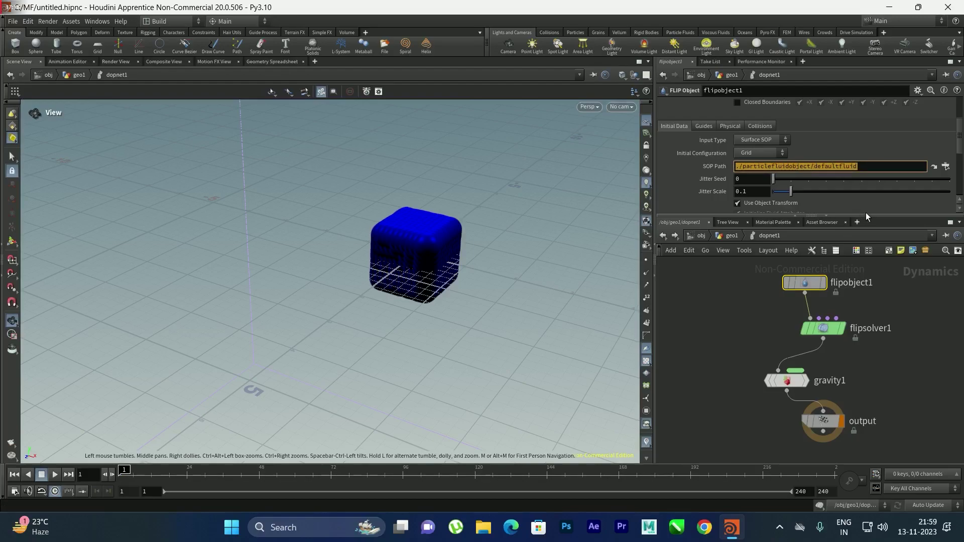
pyautogui.press('BackSpace')
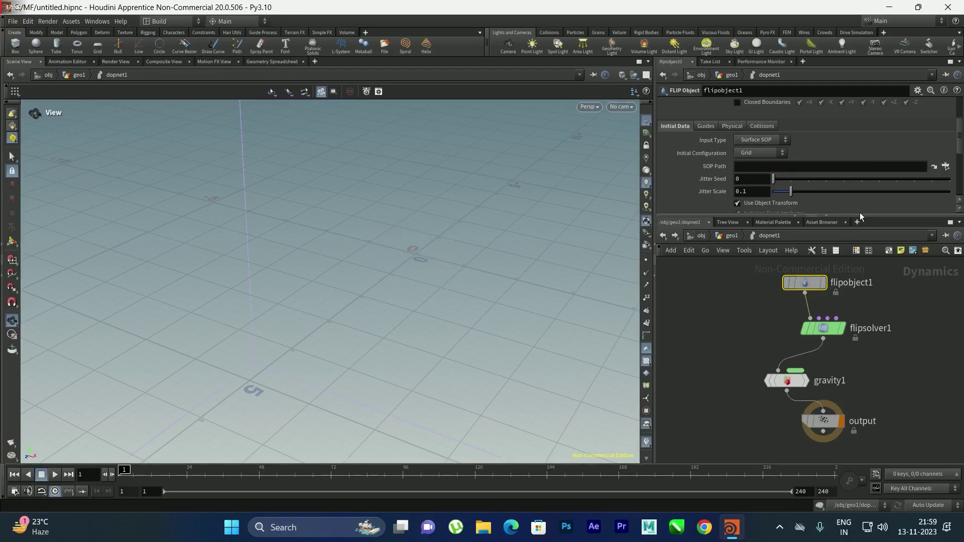
# Step: Save the scene and return to the geo1 network
pyautogui.click(907, 299)
pyautogui.moveTo(893, 309); pyautogui.dragTo(869, 317, button='middle')
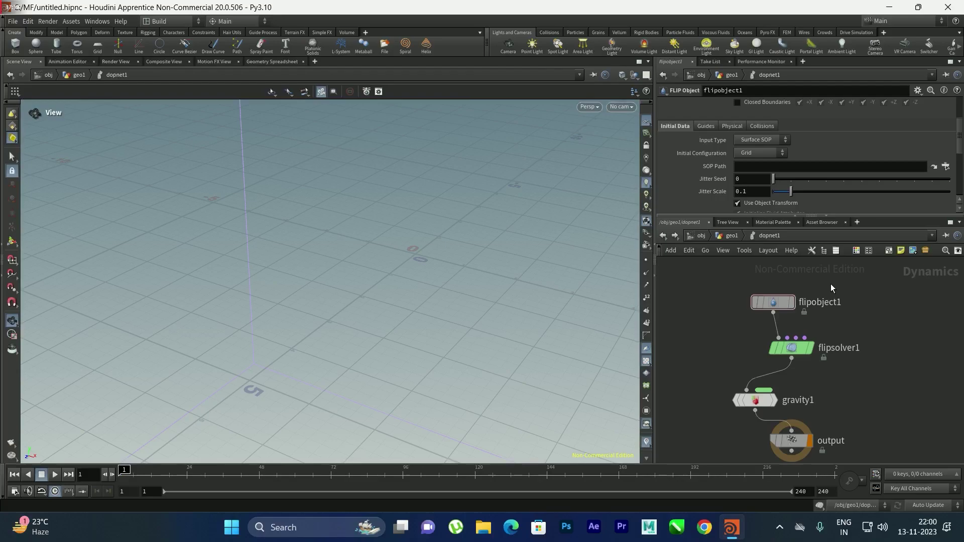
pyautogui.hotkey('ctrl', 's')
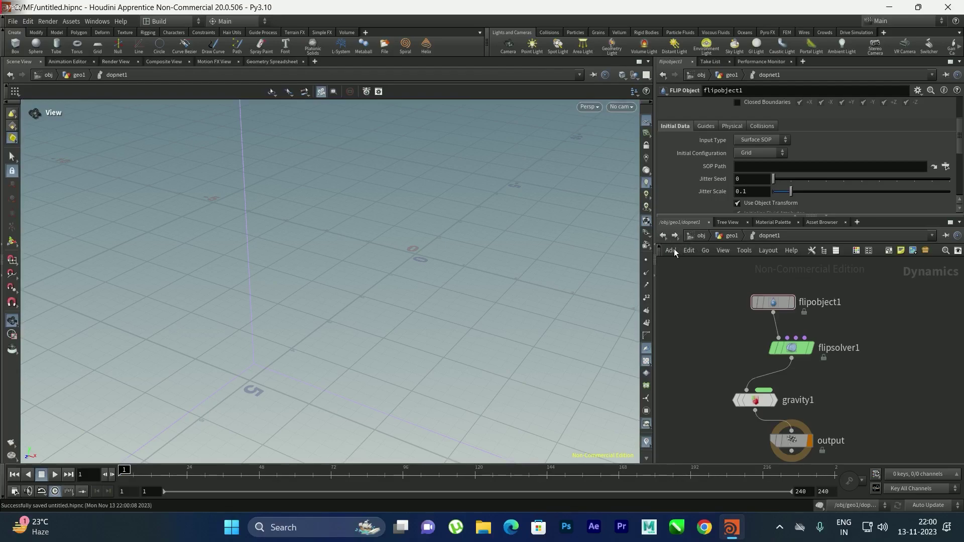
pyautogui.click(662, 237)
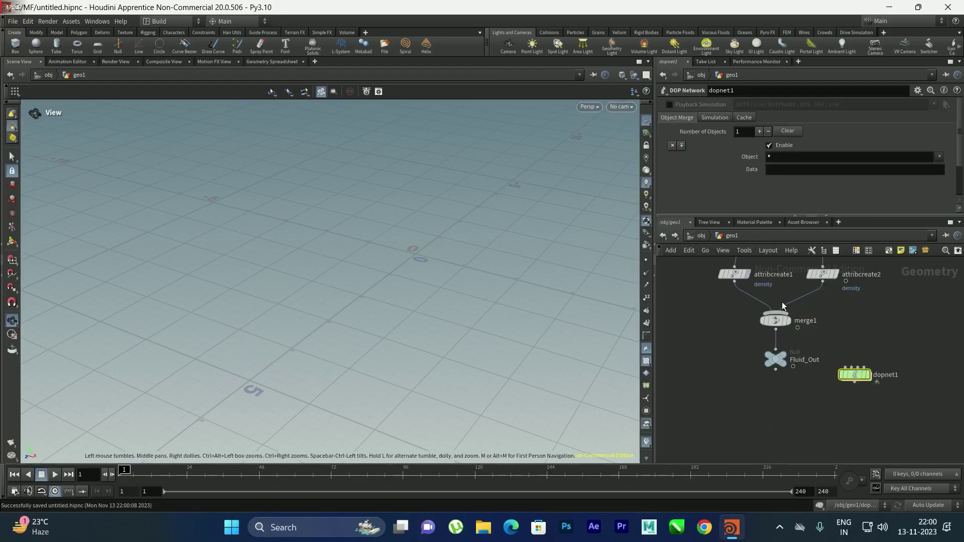
# Step: Copy the Fluid_Out node and go inside dopnet1
pyautogui.click(776, 360)
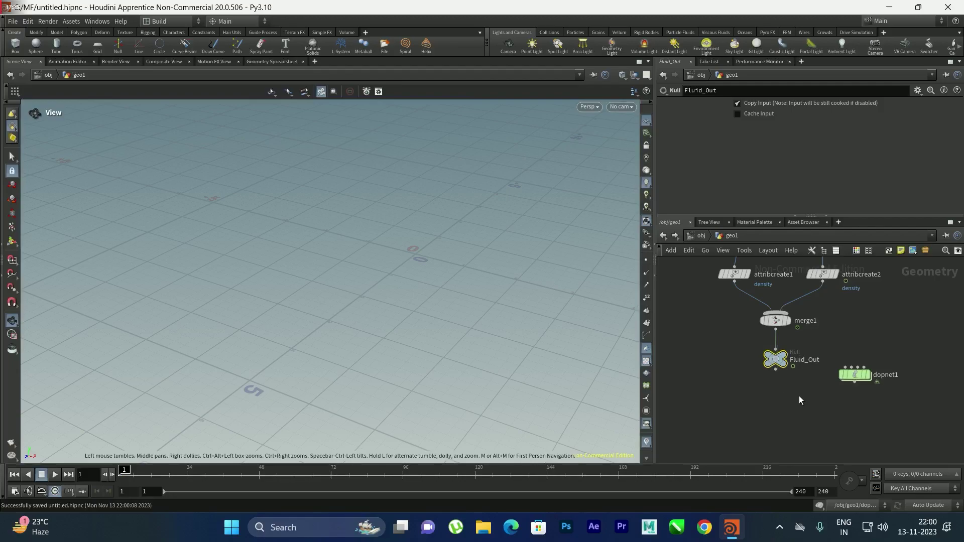
pyautogui.hotkey('ctrl', 'c')
pyautogui.doubleClick(865, 374)
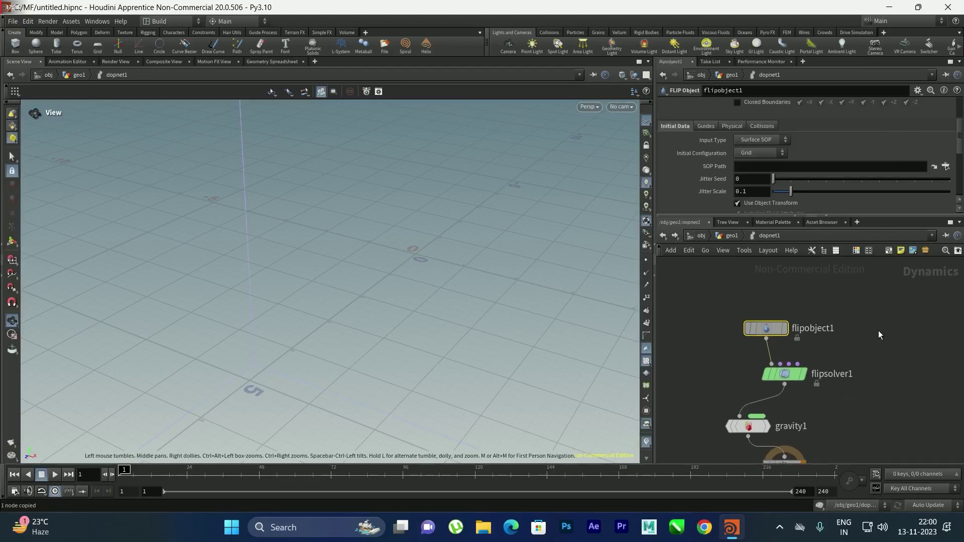
# Step: Add a Volume Source and wire it into flipsolver1's fourth input
pyautogui.press('Tab')
pyautogui.write('vol')
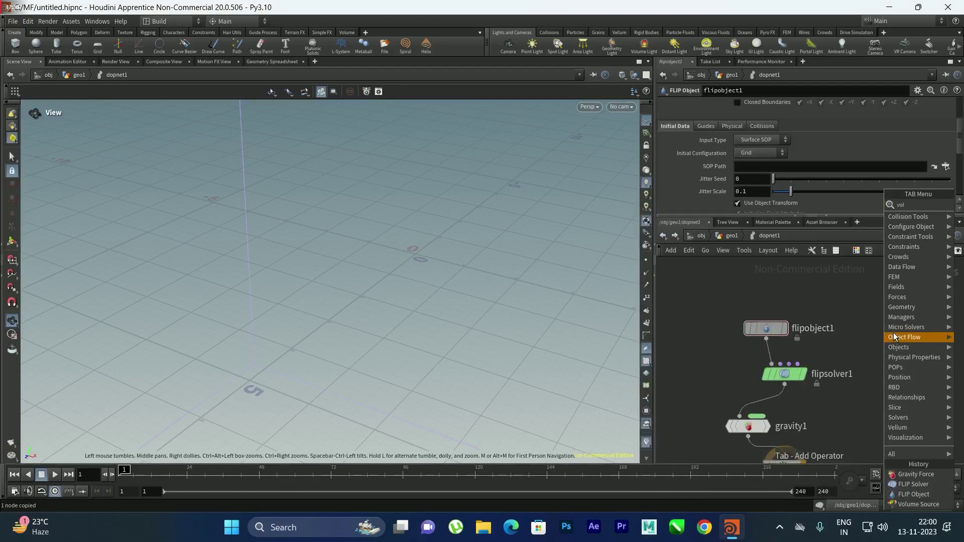
pyautogui.press('Return')
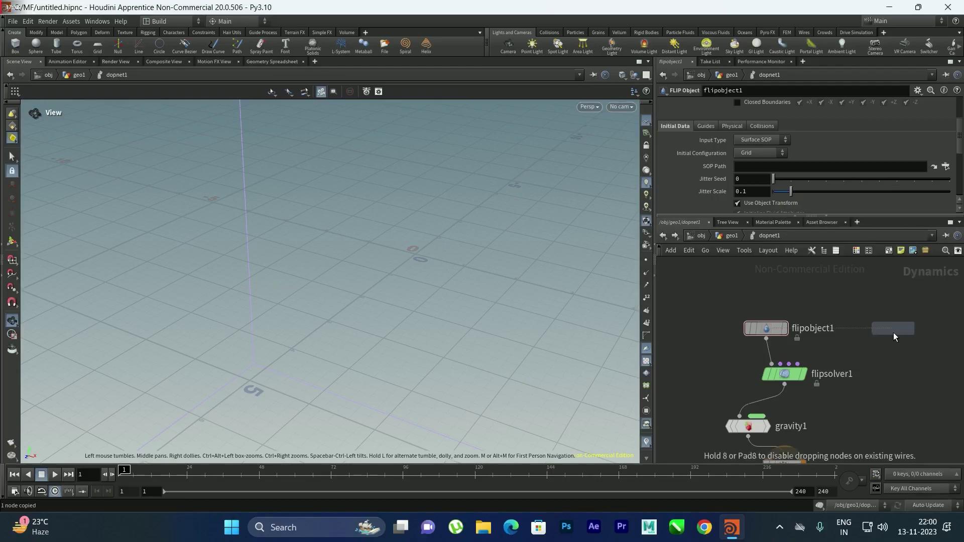
pyautogui.click(893, 333)
pyautogui.moveTo(893, 340); pyautogui.dragTo(804, 372)
pyautogui.click(804, 372)
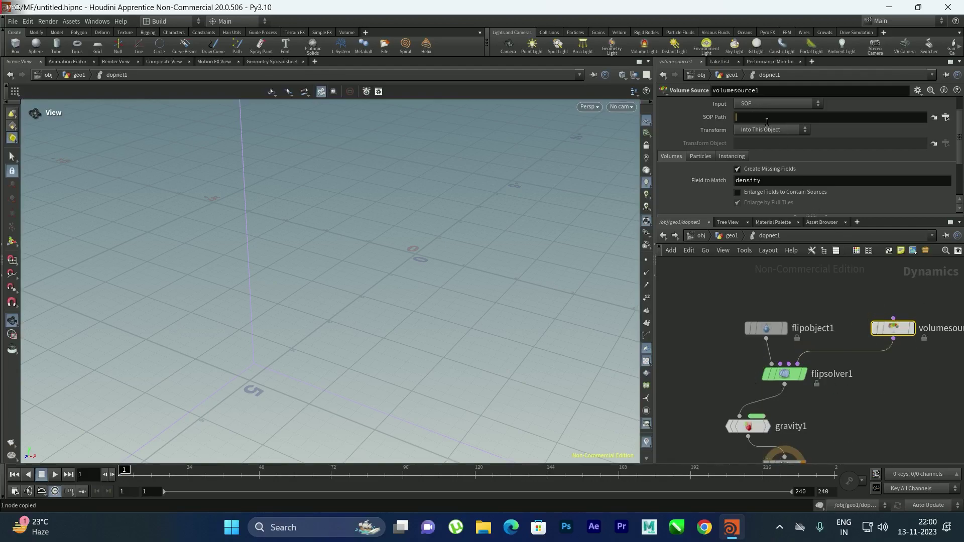
# Step: Set volumesource1's SOP Path to /obj/geo1/Fluid_Out and Initialize to Source FLIP
pyautogui.hotkey('ctrl', 'v')
pyautogui.scroll(-5, 426, 228)
pyautogui.click(767, 329)
pyautogui.click(898, 328)
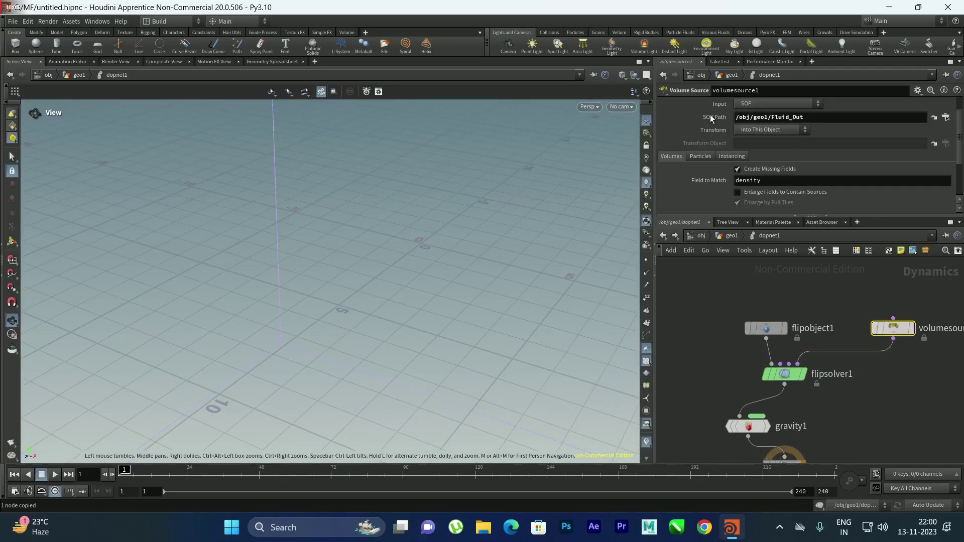
pyautogui.scroll(1, 710, 116)
pyautogui.click(757, 105)
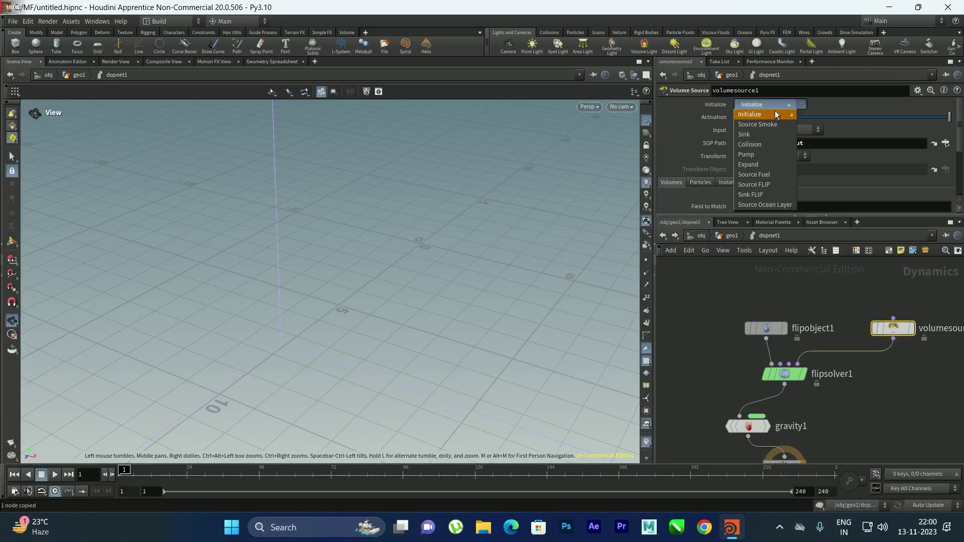
pyautogui.click(769, 184)
# Step: Clear the Group field on the volume source's Particles tab
pyautogui.scroll(-3, 467, 197)
pyautogui.scroll(-10, 456, 198)
pyautogui.moveTo(480, 169); pyautogui.dragTo(405, 232, button='middle')
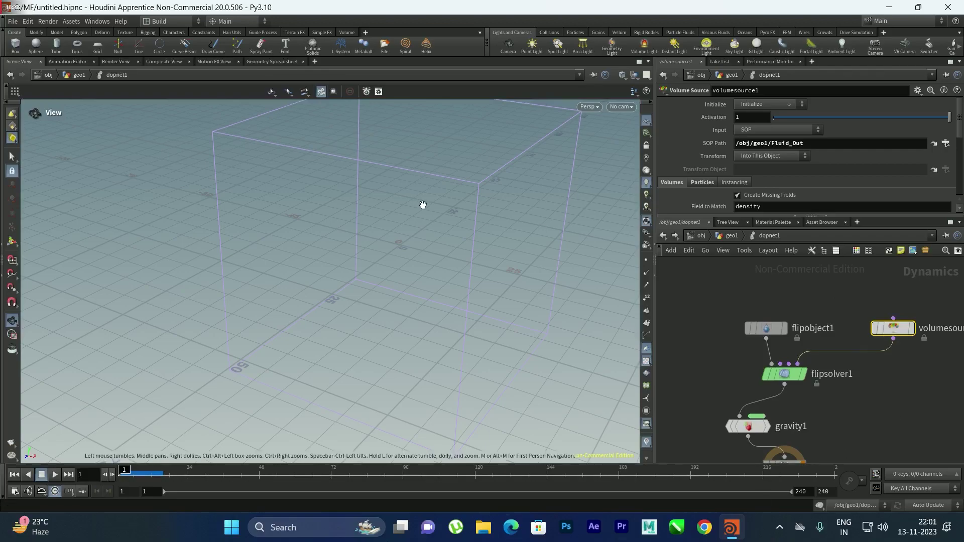
pyautogui.moveTo(422, 206); pyautogui.dragTo(415, 199)
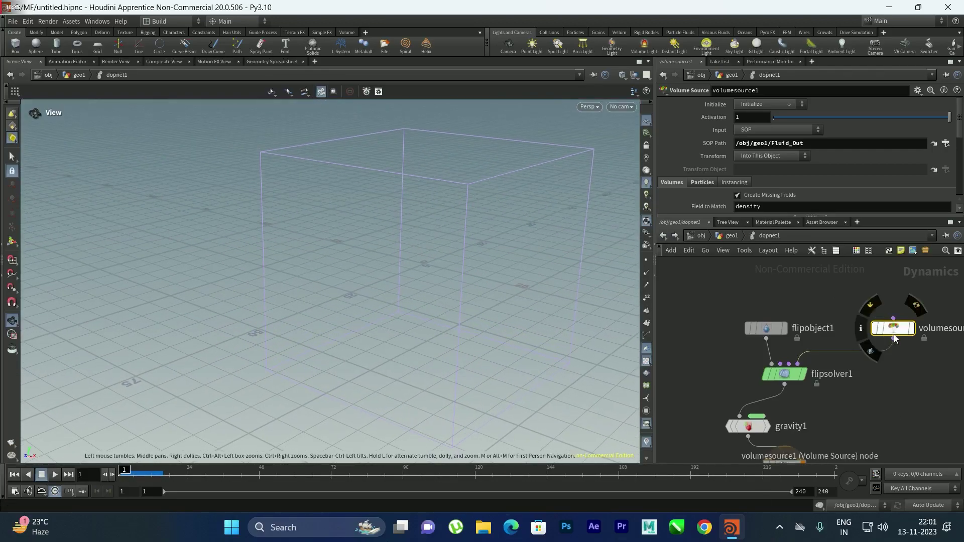
pyautogui.scroll(-1, 685, 157)
pyautogui.scroll(-1, 685, 154)
pyautogui.click(705, 154)
pyautogui.moveTo(773, 182); pyautogui.dragTo(690, 201)
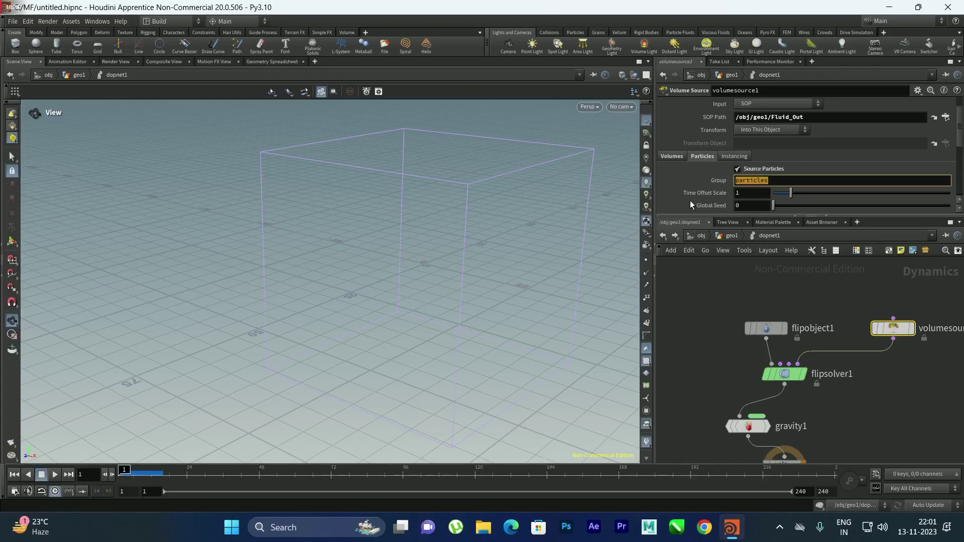
pyautogui.press('BackSpace')
pyautogui.press('Return')
# Step: Save the scene and select flipsolver1
pyautogui.scroll(2, 424, 251)
pyautogui.moveTo(424, 250)
pyautogui.mouseDown(button='middle')
pyautogui.moveTo(420, 195)
pyautogui.moveTo(428, 234)
pyautogui.mouseUp(button='middle')
pyautogui.hotkey('ctrl', 's')
pyautogui.moveTo(428, 235); pyautogui.dragTo(416, 192)
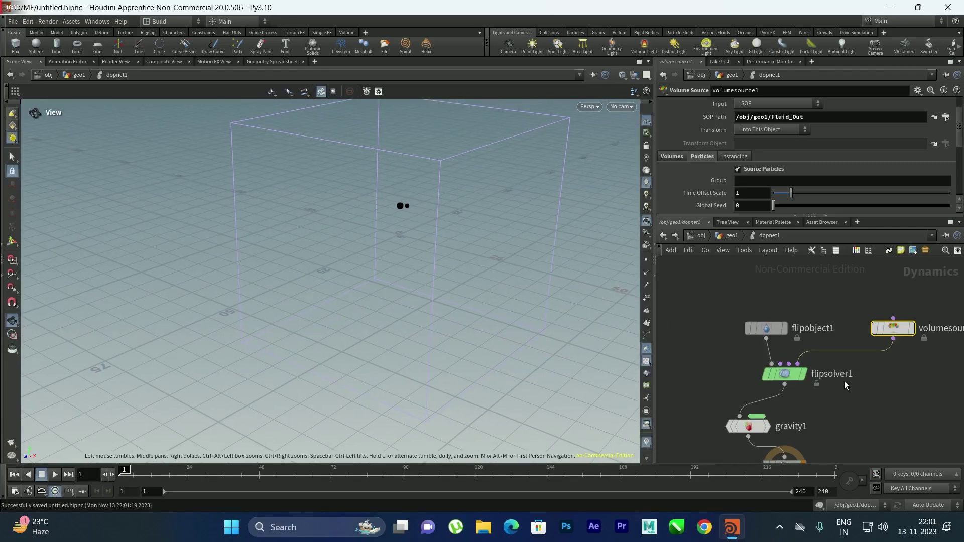
pyautogui.click(787, 381)
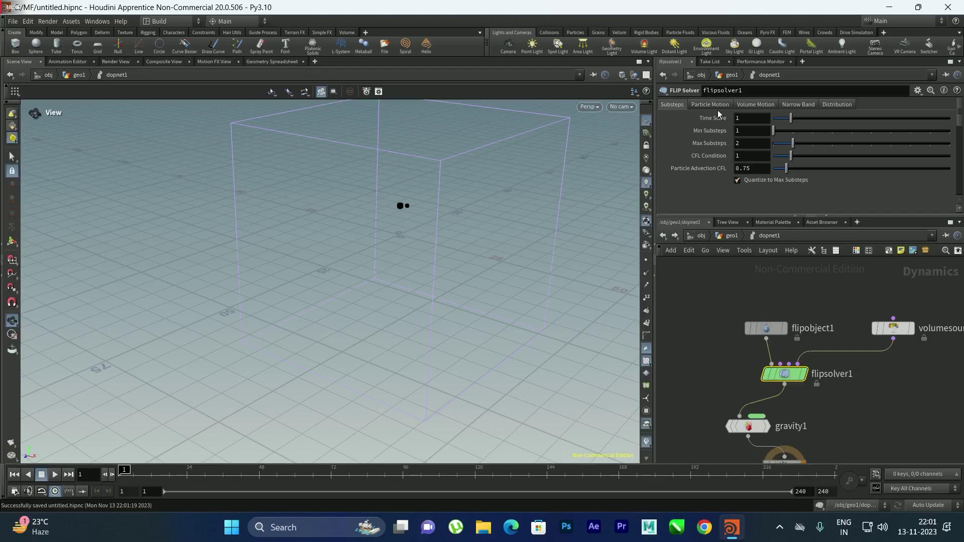
# Step: Set flipsolver1's Volume Limits Box Size to 10, 15, 10
pyautogui.click(743, 104)
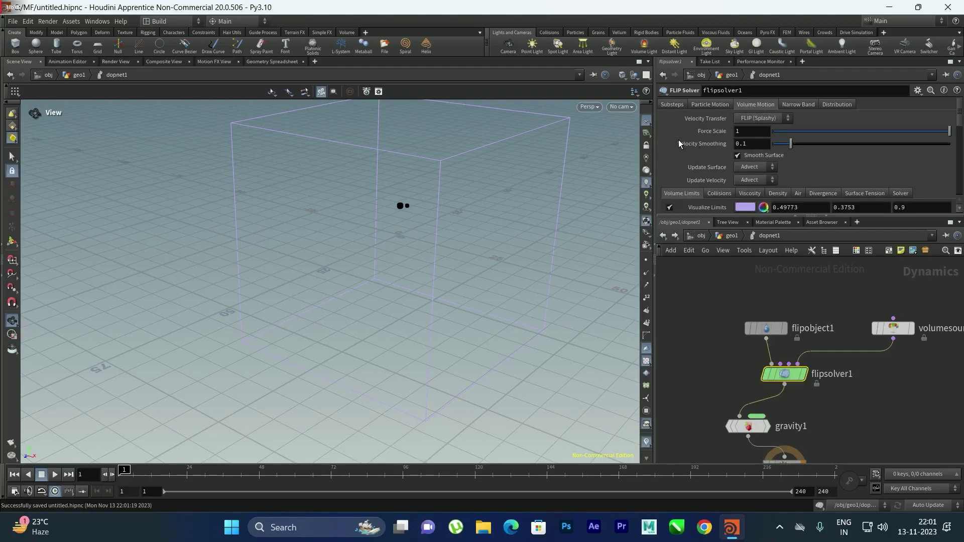
pyautogui.scroll(-2, 678, 140)
pyautogui.click(736, 195)
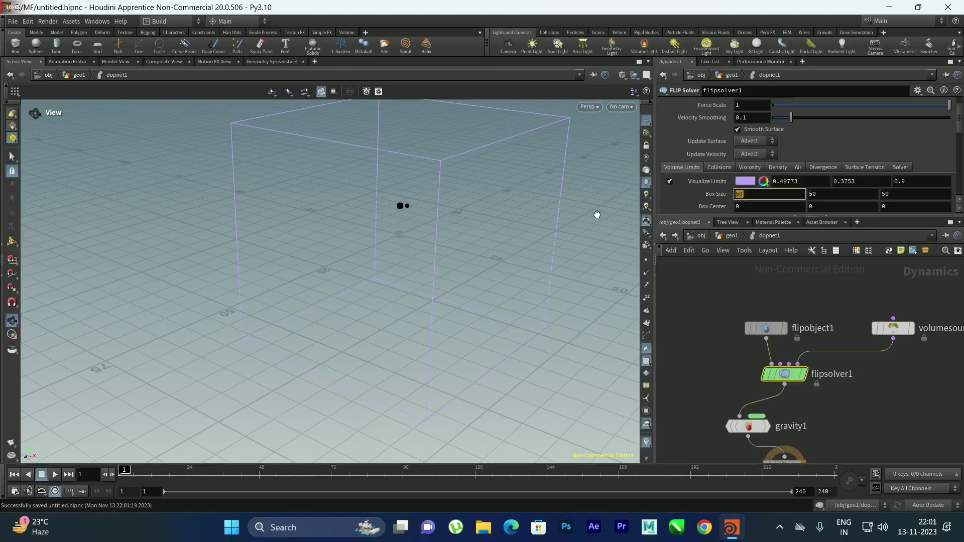
pyautogui.write('10')
pyautogui.press('Tab')
pyautogui.write('15')
pyautogui.press('Tab')
pyautogui.write('10')
pyautogui.press('Return')
# Step: Orbit around the resized limits box and select flipobject1
pyautogui.scroll(5, 402, 206)
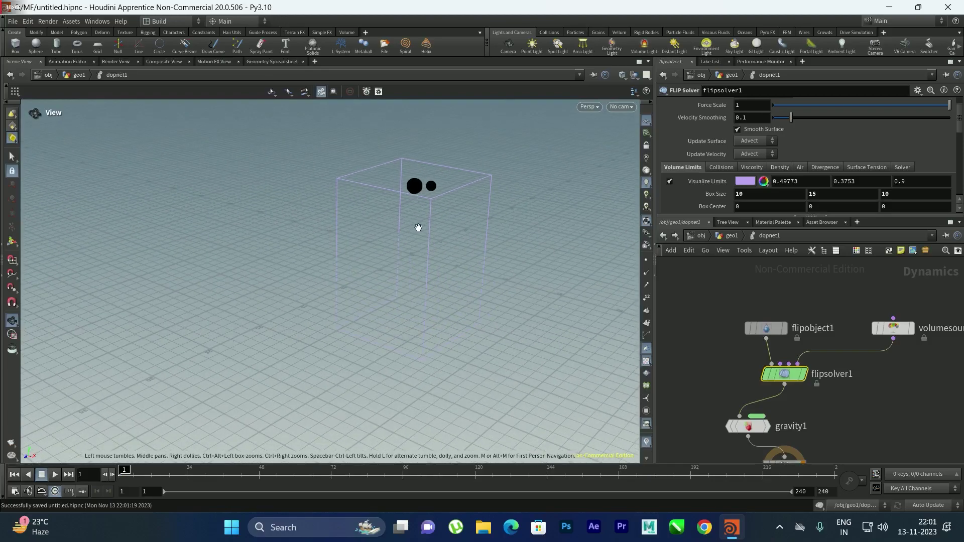
pyautogui.moveTo(433, 196); pyautogui.dragTo(373, 178)
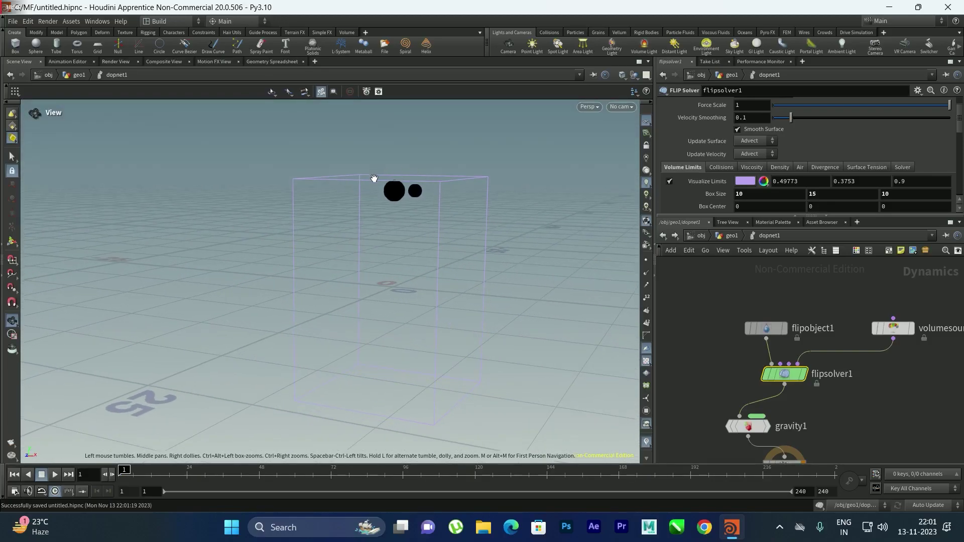
pyautogui.moveTo(452, 196); pyautogui.dragTo(418, 235)
pyautogui.scroll(2, 459, 187)
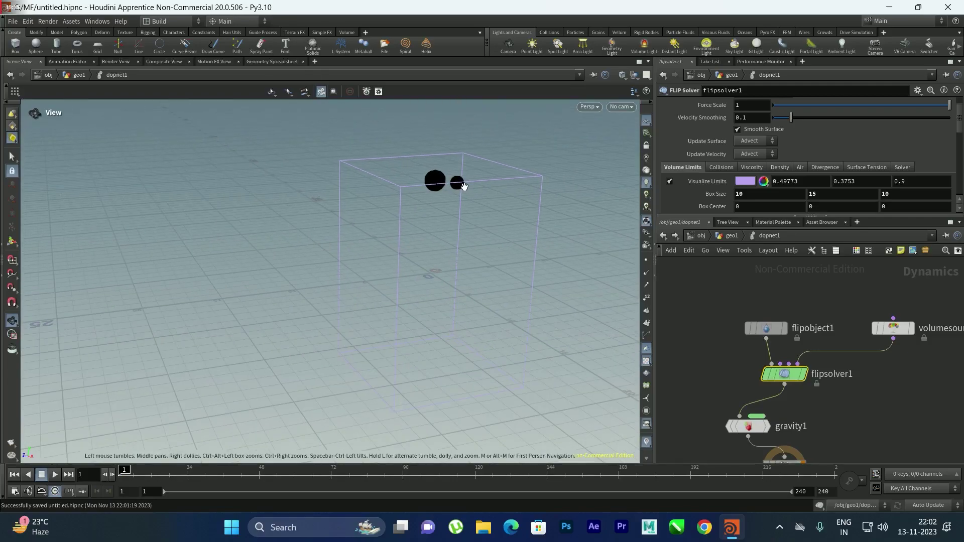
pyautogui.click(766, 328)
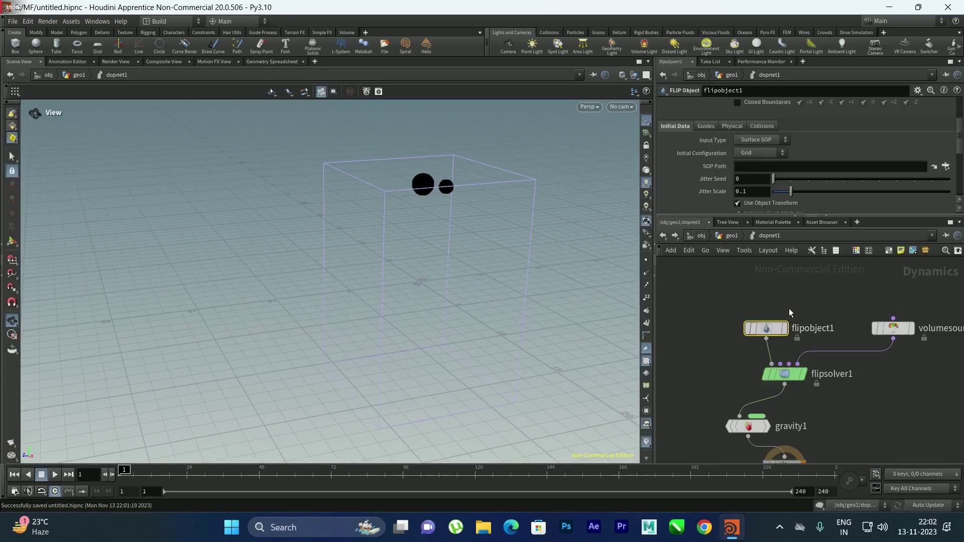
# Step: Set flipobject1's particle Visualization Type to None so particles show red and green
pyautogui.scroll(3, 698, 166)
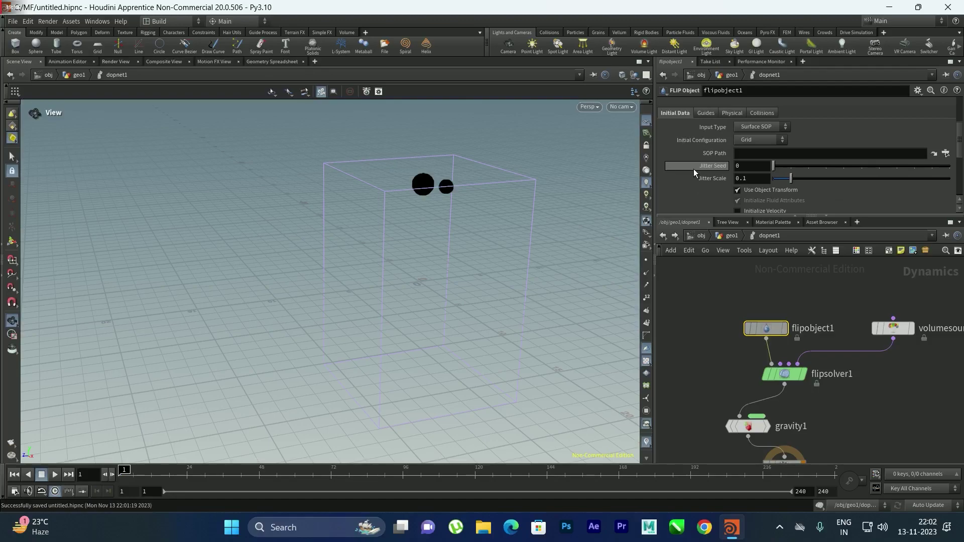
pyautogui.click(705, 192)
pyautogui.scroll(-1, 683, 167)
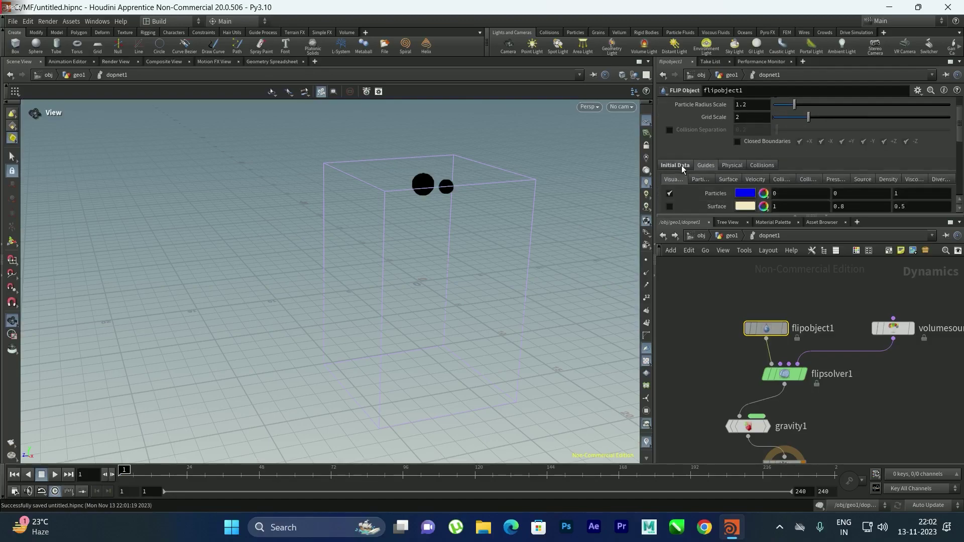
pyautogui.click(703, 181)
pyautogui.scroll(-2, 695, 161)
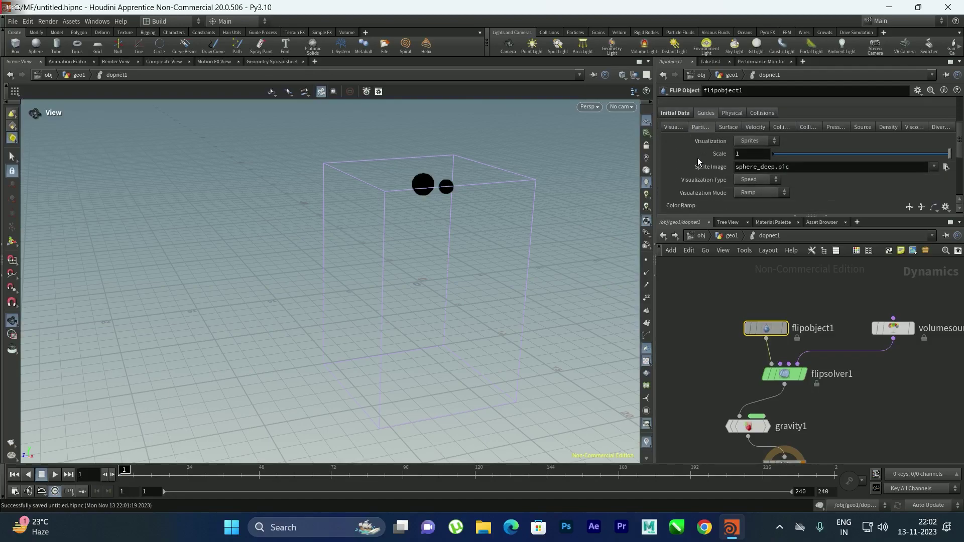
pyautogui.click(745, 143)
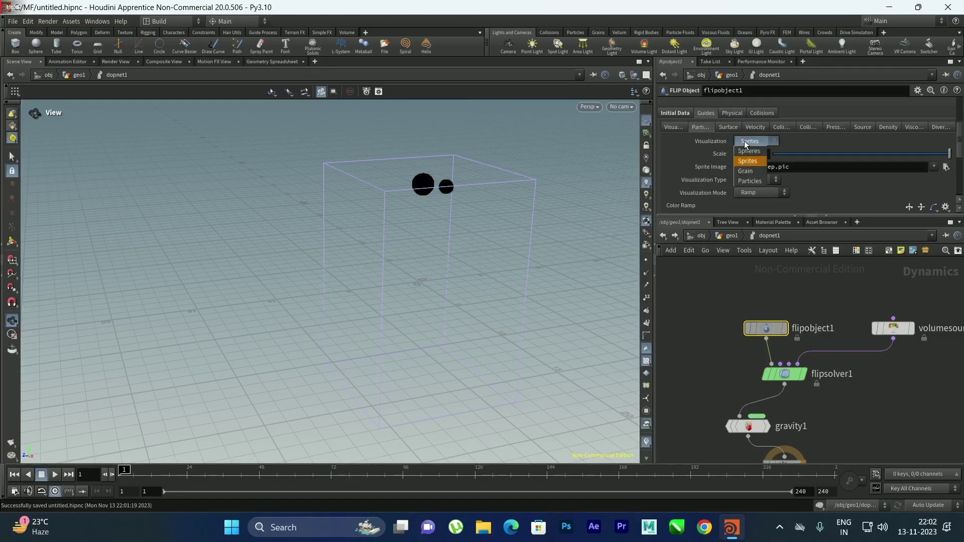
pyautogui.click(754, 183)
pyautogui.moveTo(542, 167); pyautogui.dragTo(452, 172)
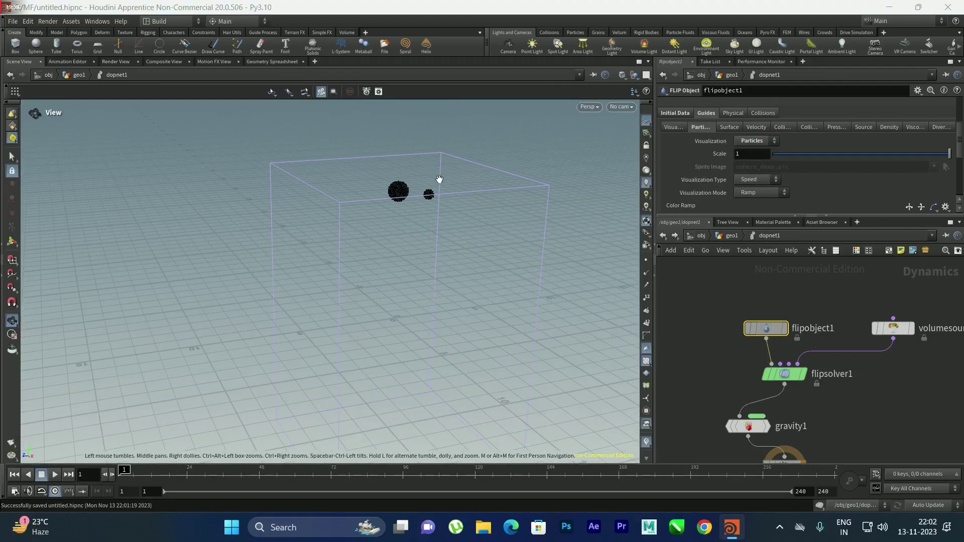
pyautogui.scroll(-1, 712, 183)
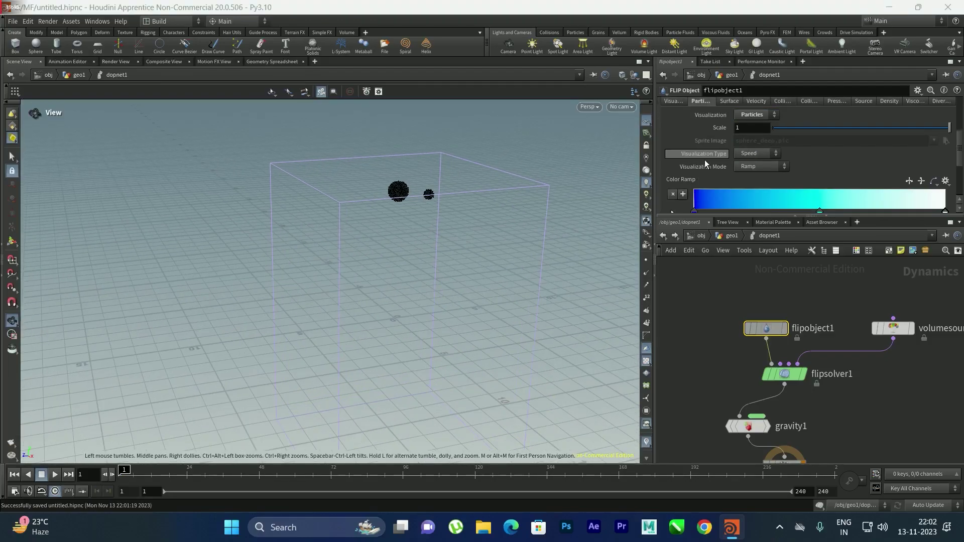
pyautogui.click(756, 154)
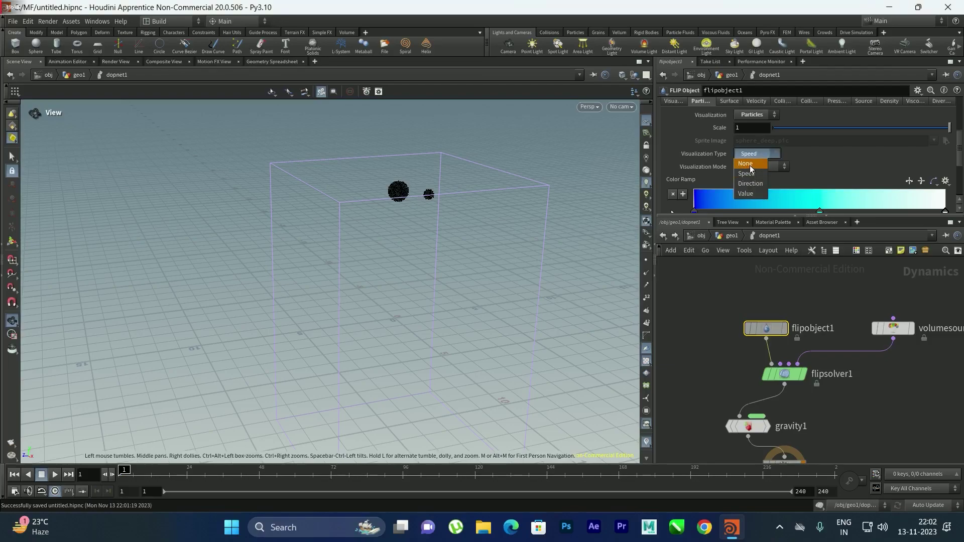
pyautogui.click(749, 164)
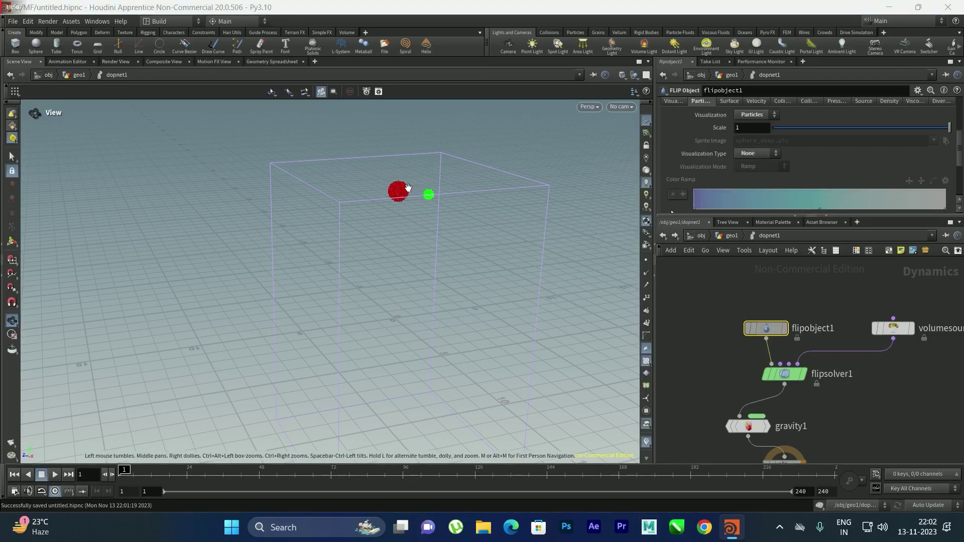
# Step: Play the fluid simulation and save the scene
pyautogui.moveTo(475, 215)
pyautogui.mouseDown()
pyautogui.moveTo(489, 209)
pyautogui.moveTo(467, 213)
pyautogui.mouseUp()
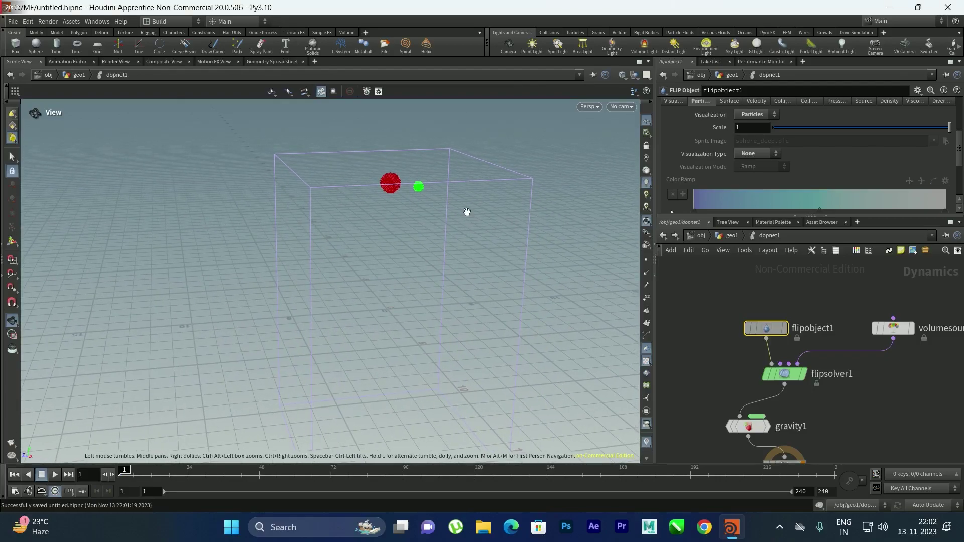
pyautogui.click(55, 474)
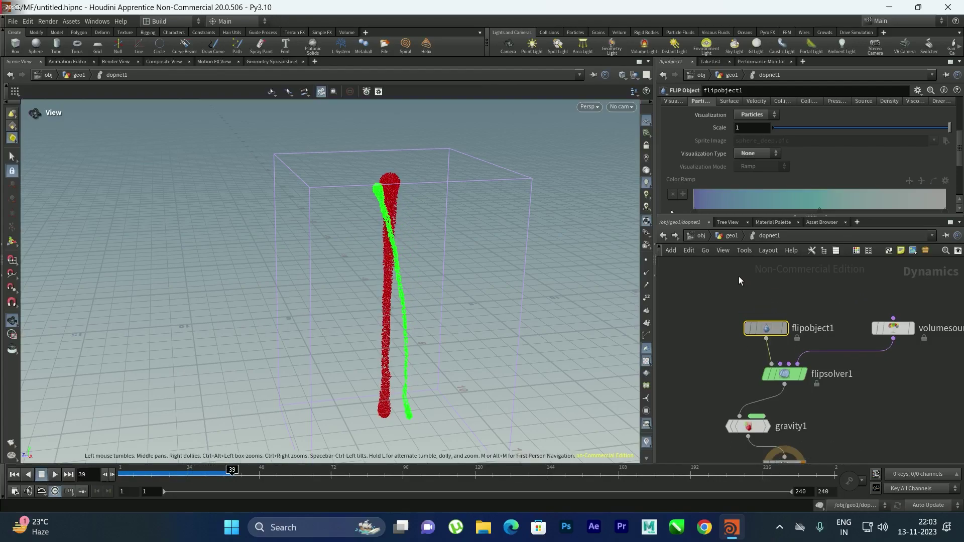
pyautogui.hotkey('ctrl', 's')
# Step: Copy the Point Separation parameter from pointsfromvolume1 in geo1
pyautogui.press('u')
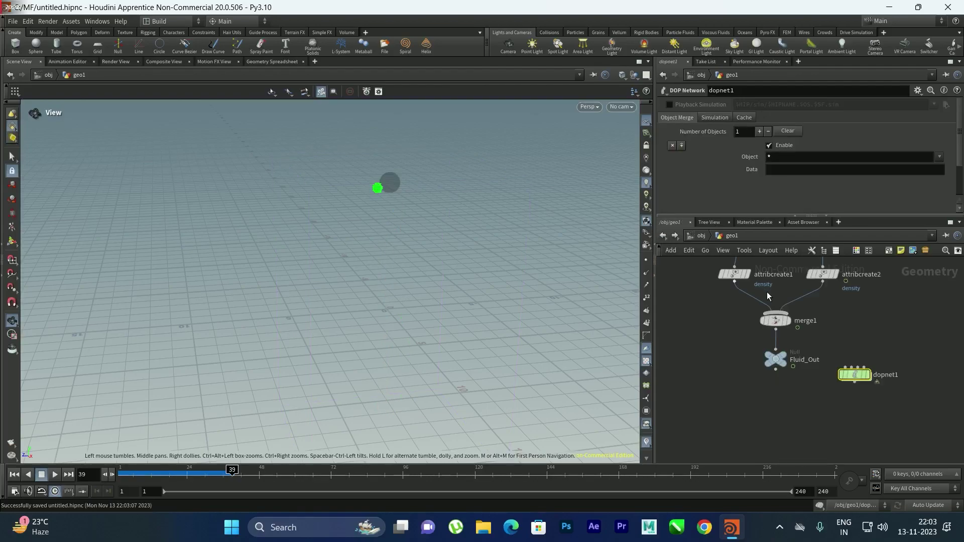
pyautogui.click(748, 292)
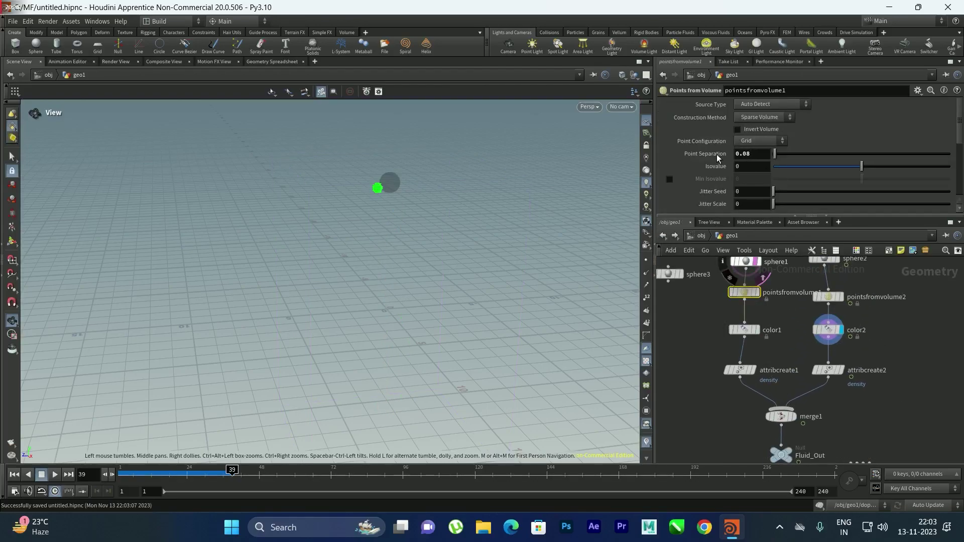
pyautogui.rightClick(703, 155)
pyautogui.click(778, 324)
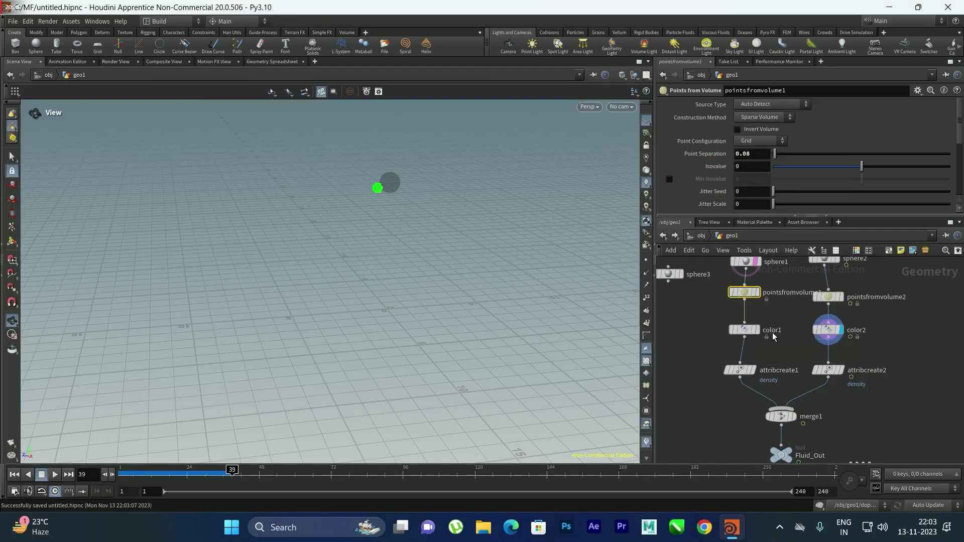
# Step: Paste it as a relative reference into flipobject1's Particle Separation inside dopnet1
pyautogui.moveTo(847, 449); pyautogui.dragTo(832, 409, button='middle')
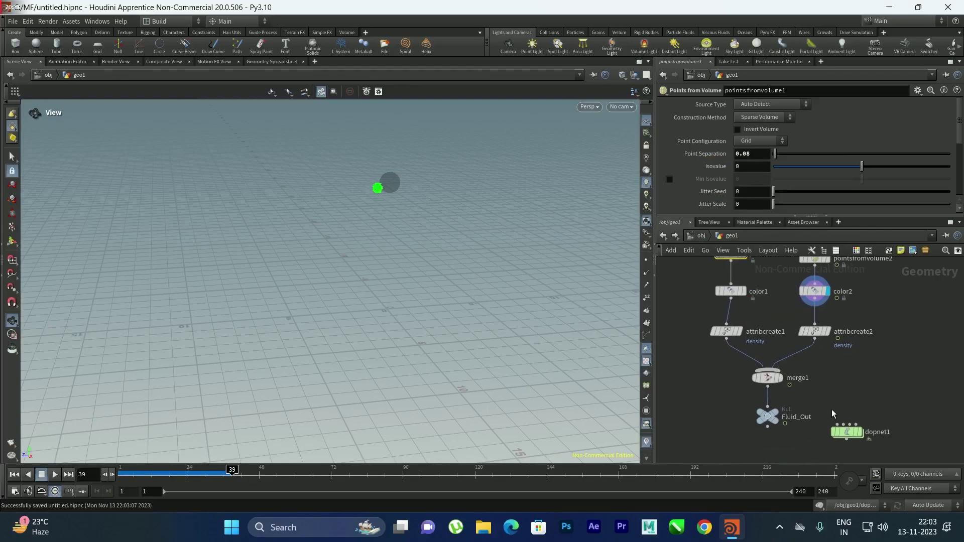
pyautogui.doubleClick(848, 432)
pyautogui.scroll(3, 788, 351)
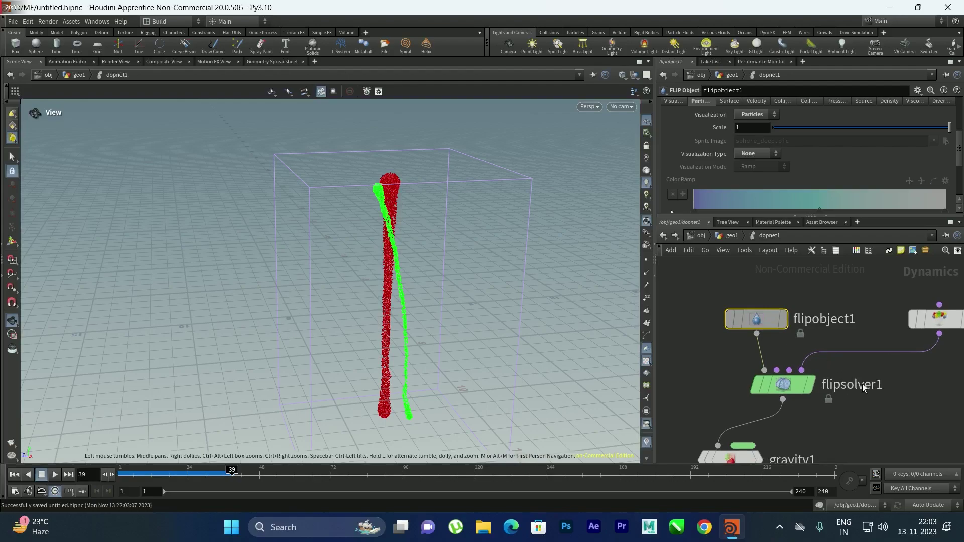
pyautogui.moveTo(930, 369); pyautogui.dragTo(868, 375, button='middle')
pyautogui.moveTo(709, 326)
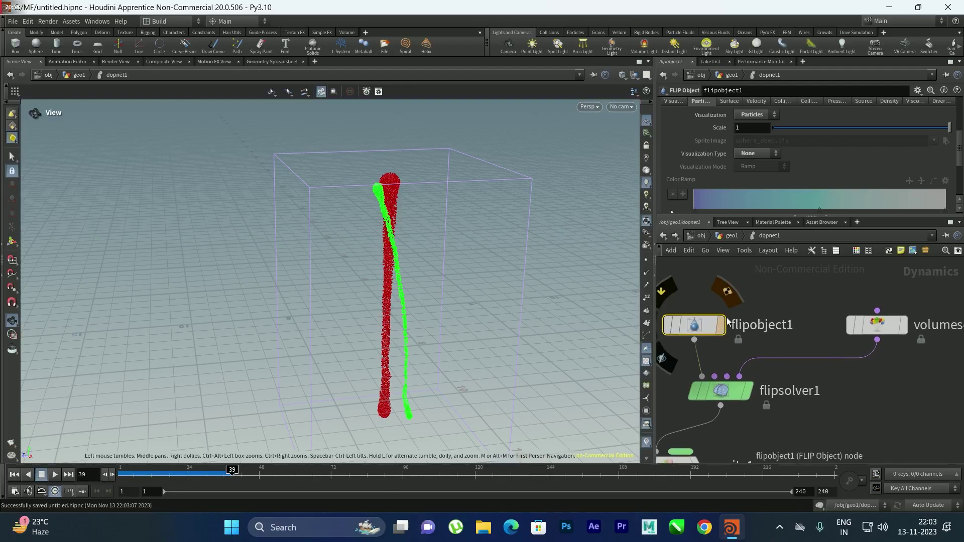
pyautogui.click(677, 102)
pyautogui.scroll(2, 688, 127)
pyautogui.scroll(3, 691, 126)
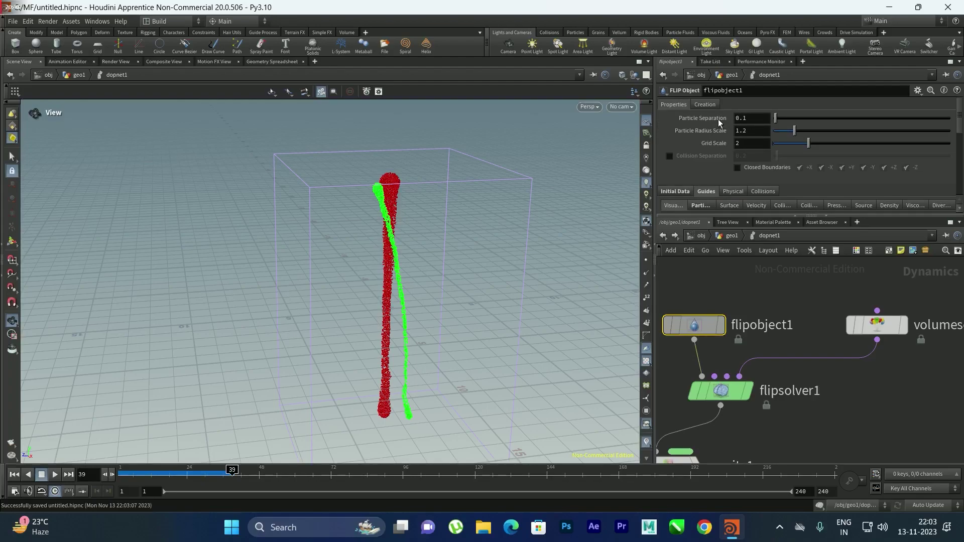
pyautogui.rightClick(719, 122)
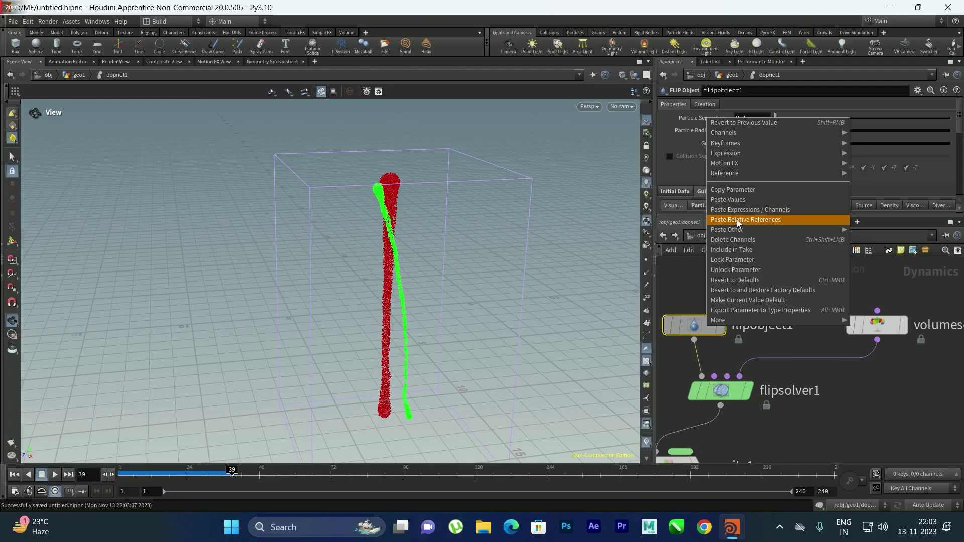
pyautogui.click(758, 219)
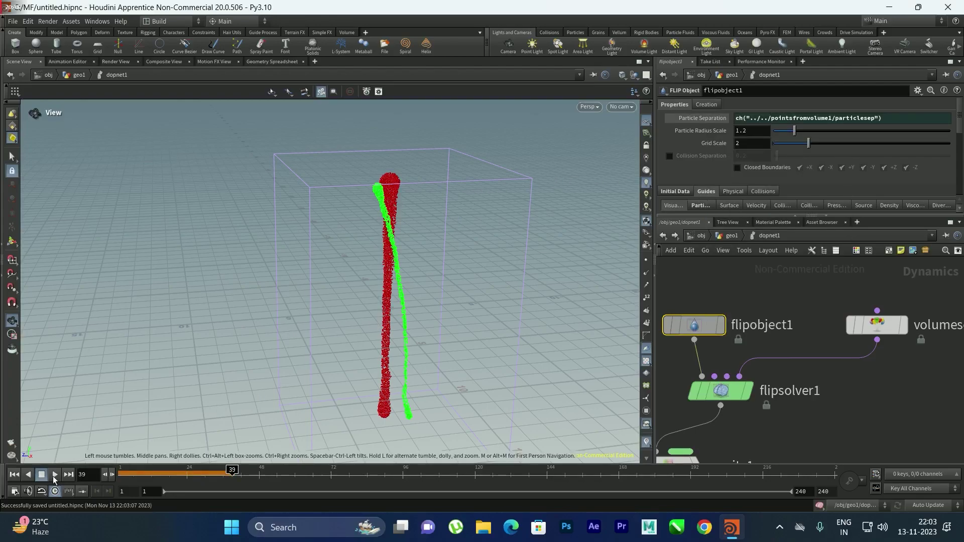
# Step: Replay the simulation from frame 1, pause at frame 29, and return to geo1
pyautogui.click(15, 476)
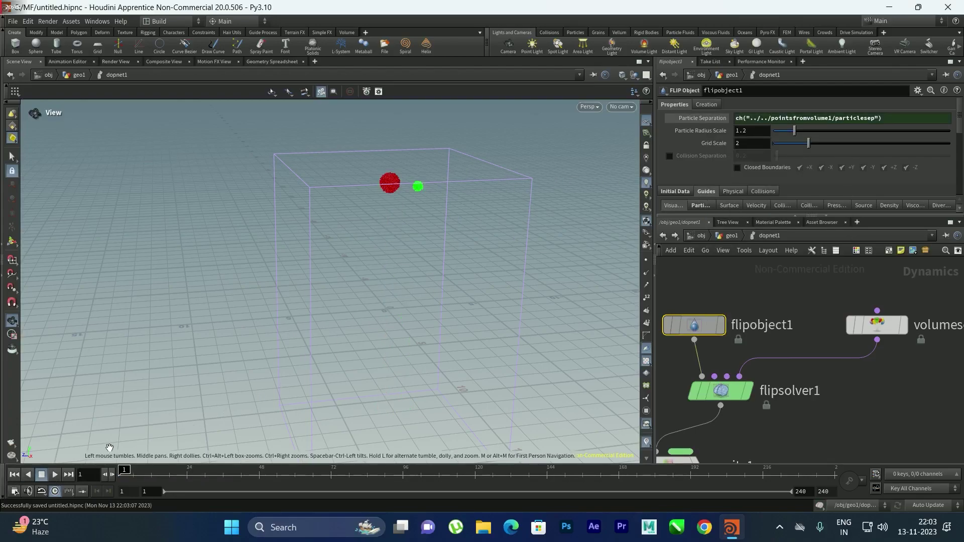
pyautogui.click(55, 475)
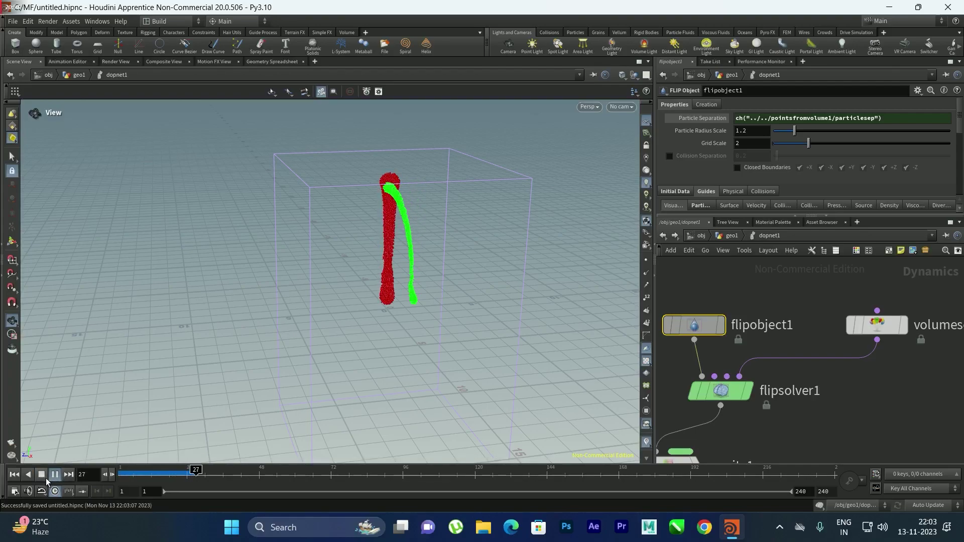
pyautogui.click(42, 474)
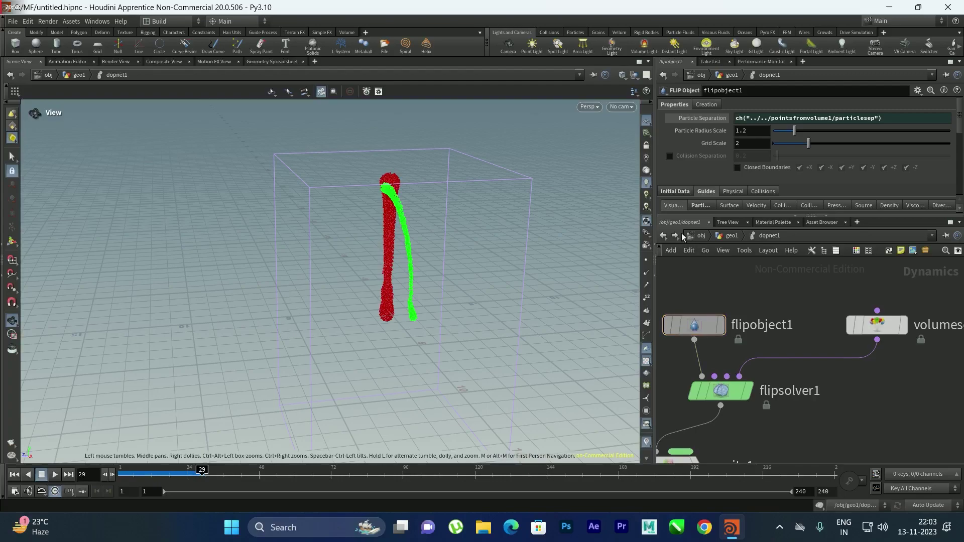
pyautogui.click(663, 236)
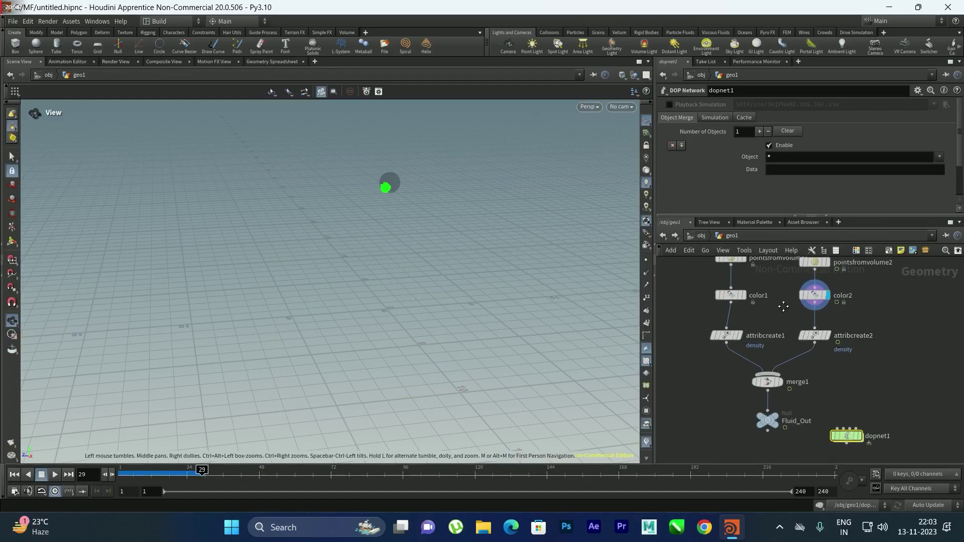
# Step: Inspect the sphere sources, pointsfromvolume1 and dopnet1, returning to the geo1 network
pyautogui.moveTo(790, 357); pyautogui.dragTo(792, 425, button='middle')
pyautogui.click(732, 322)
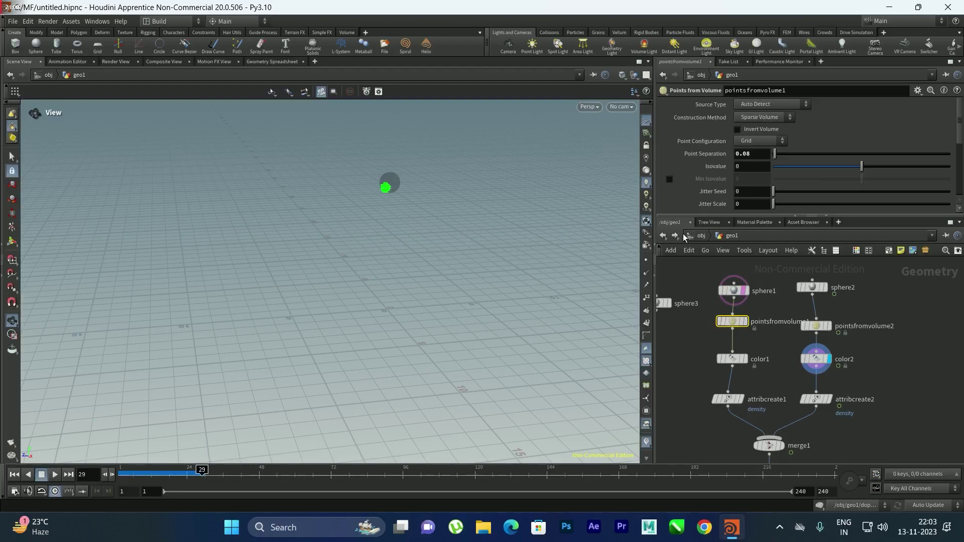
pyautogui.moveTo(698, 410); pyautogui.dragTo(711, 281, button='middle')
pyautogui.moveTo(773, 370); pyautogui.dragTo(774, 364, button='middle')
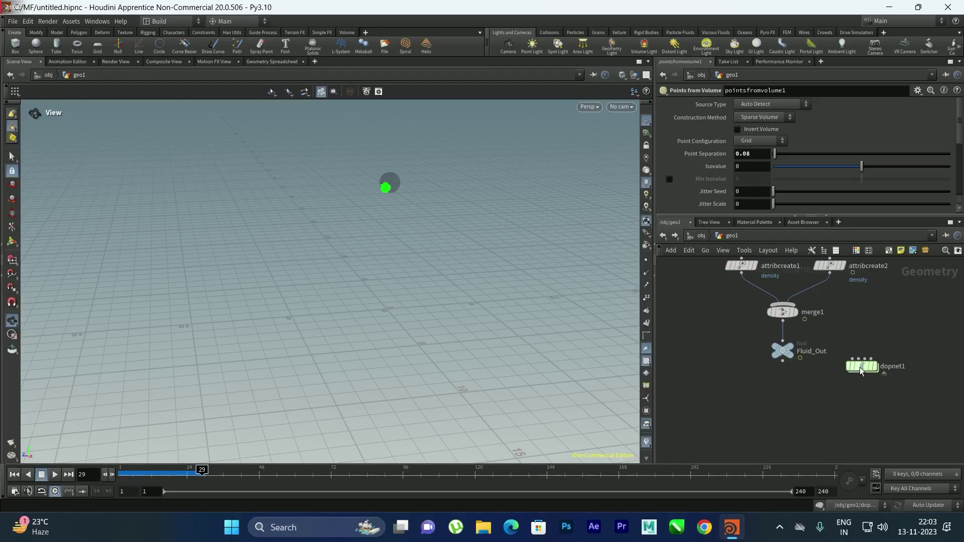
pyautogui.doubleClick(848, 362)
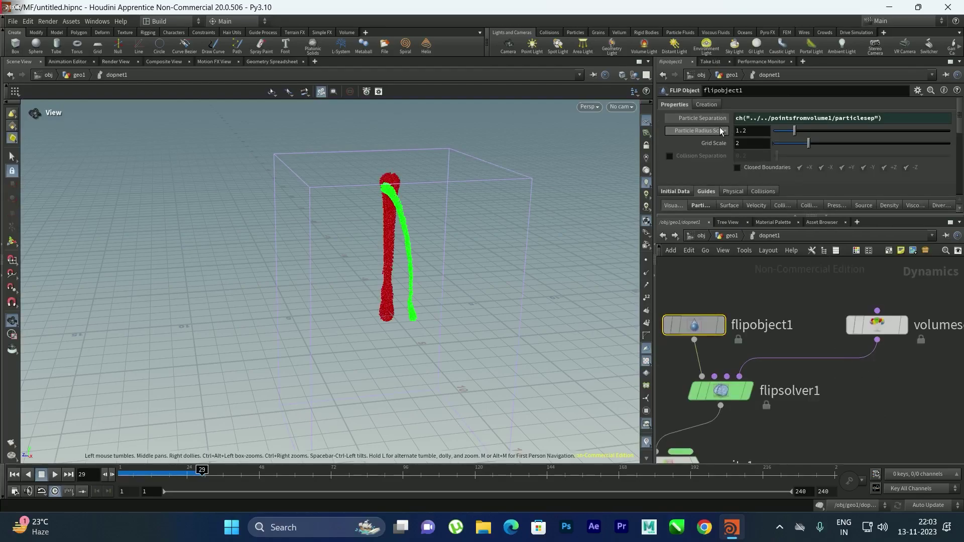
pyautogui.click(664, 236)
pyautogui.moveTo(742, 294); pyautogui.dragTo(739, 406, button='middle')
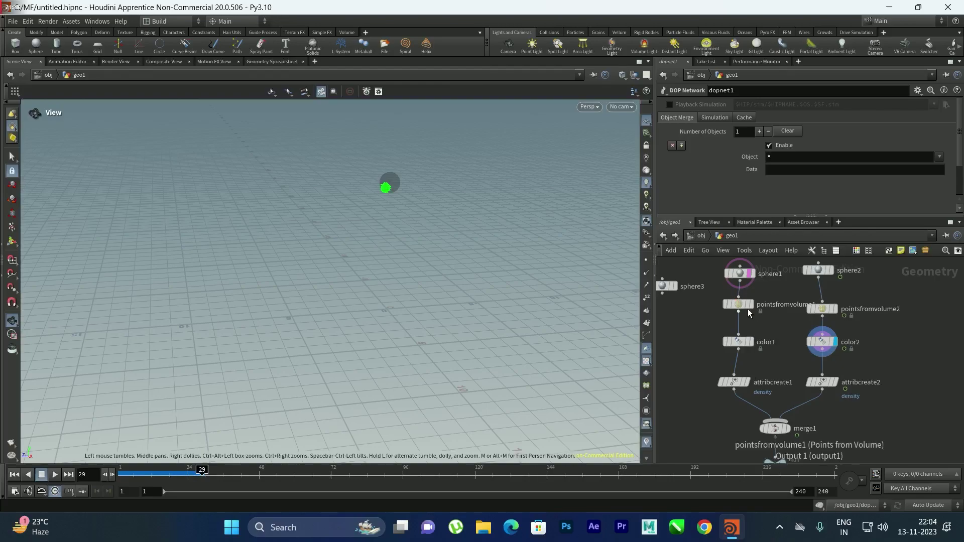
pyautogui.doubleClick(739, 302)
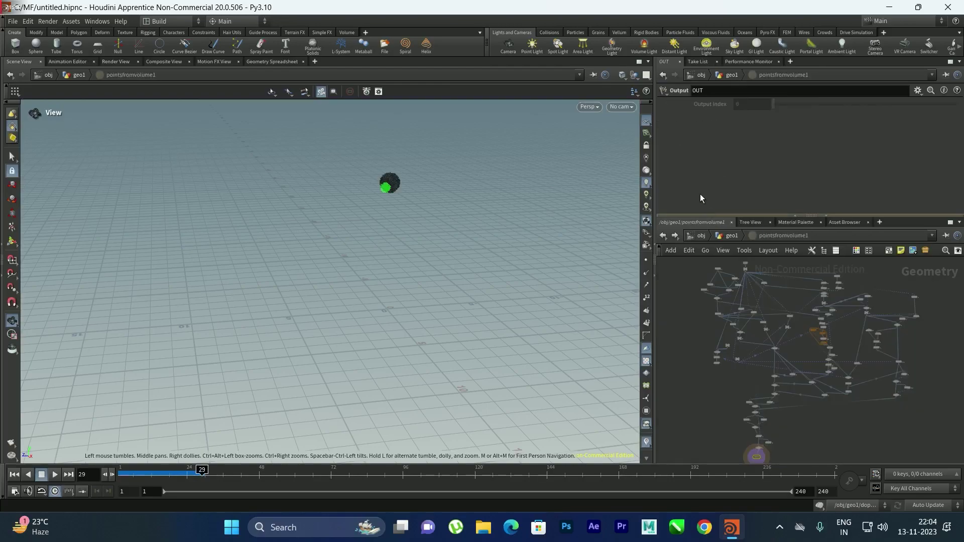
pyautogui.click(663, 235)
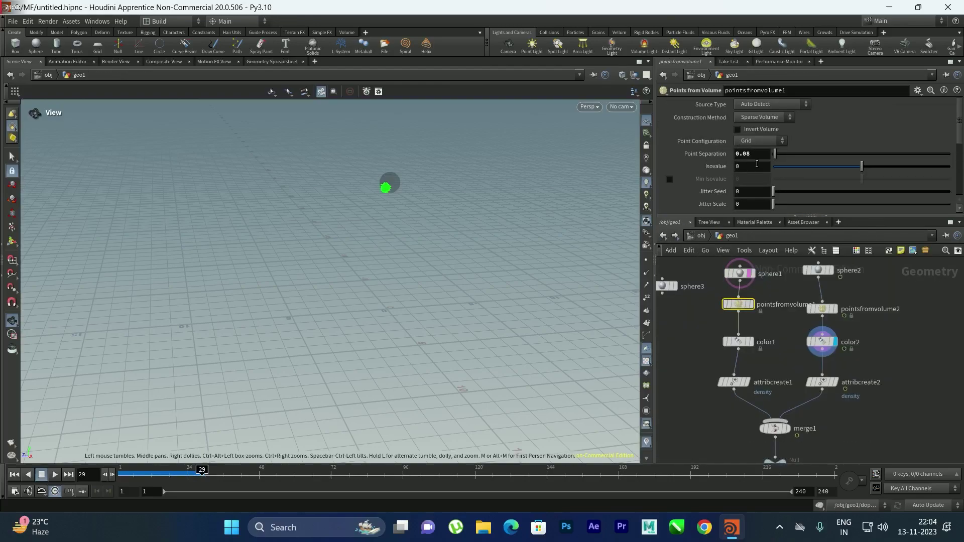
# Step: Set pointsfromvolume1's Point Separation to 0.008 and save the scene
pyautogui.click(752, 153)
pyautogui.press('BackSpace')
pyautogui.write('05')
pyautogui.press('BackSpace')
pyautogui.write('8')
pyautogui.press('Return')
pyautogui.hotkey('ctrl', 's')
# Step: Replay the fluid simulation from frame 1 in dopnet1, then review the geo1 nodes
pyautogui.scroll(-3, 843, 384)
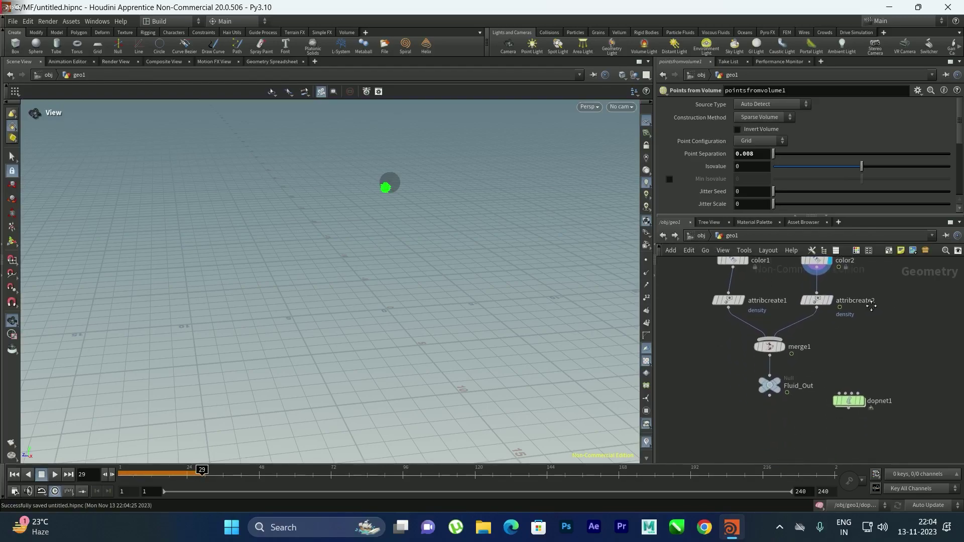
pyautogui.doubleClick(851, 384)
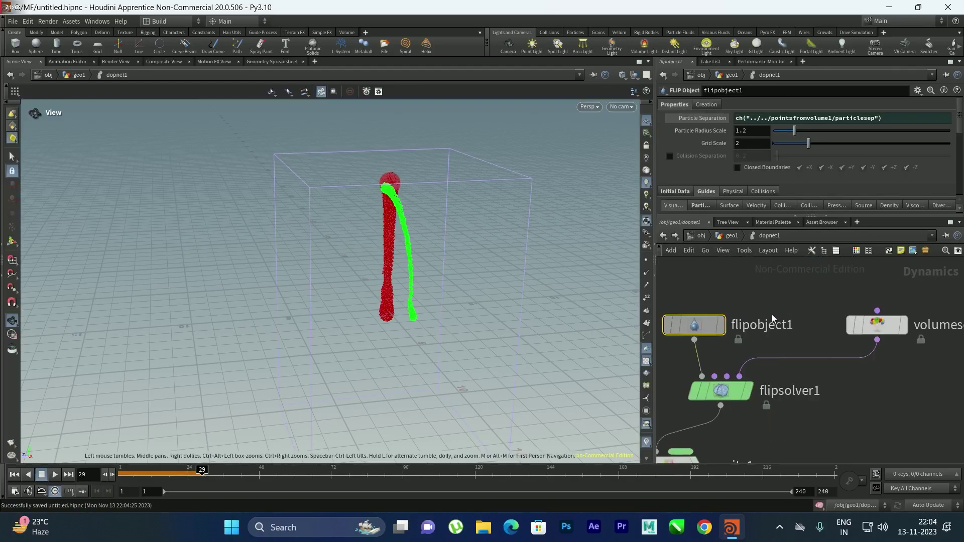
pyautogui.click(14, 475)
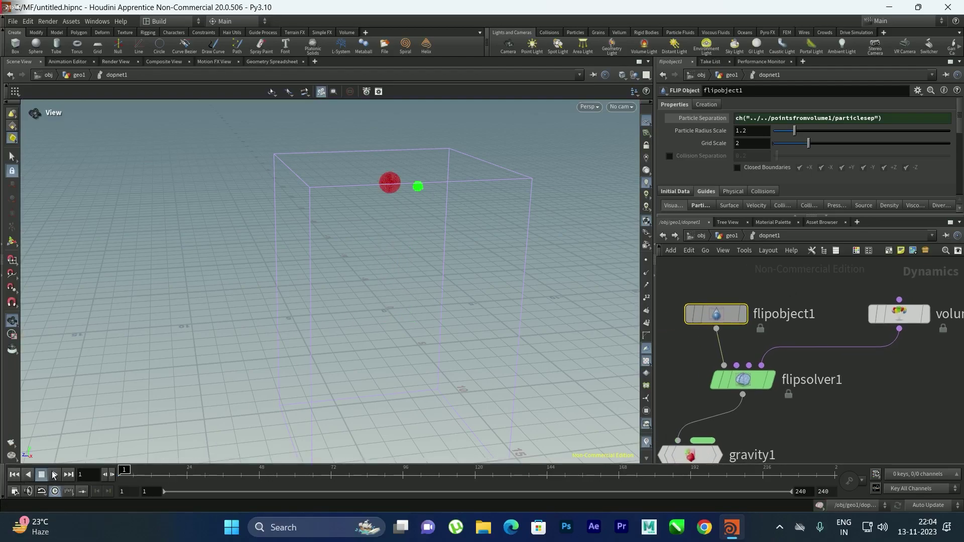
pyautogui.click(56, 474)
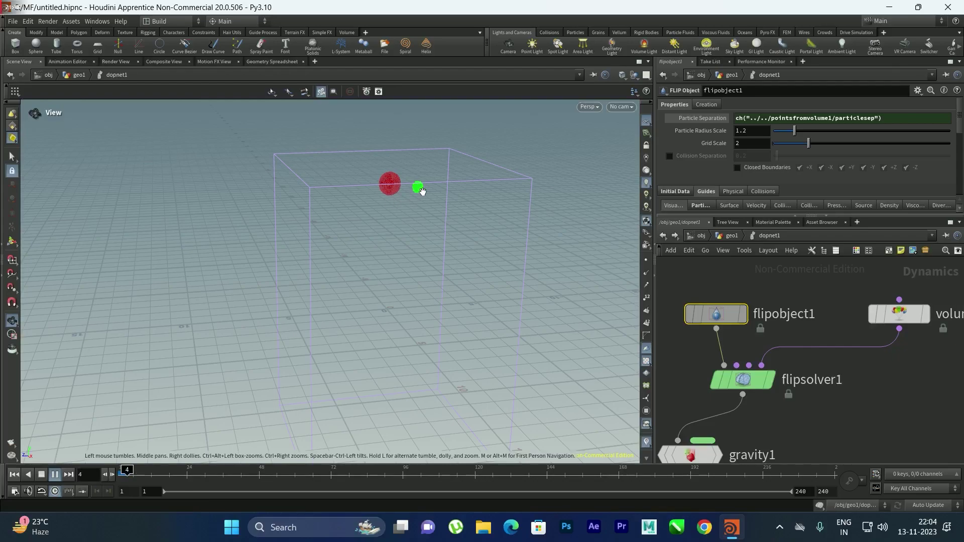
pyautogui.click(42, 474)
pyautogui.moveTo(494, 260); pyautogui.dragTo(581, 196)
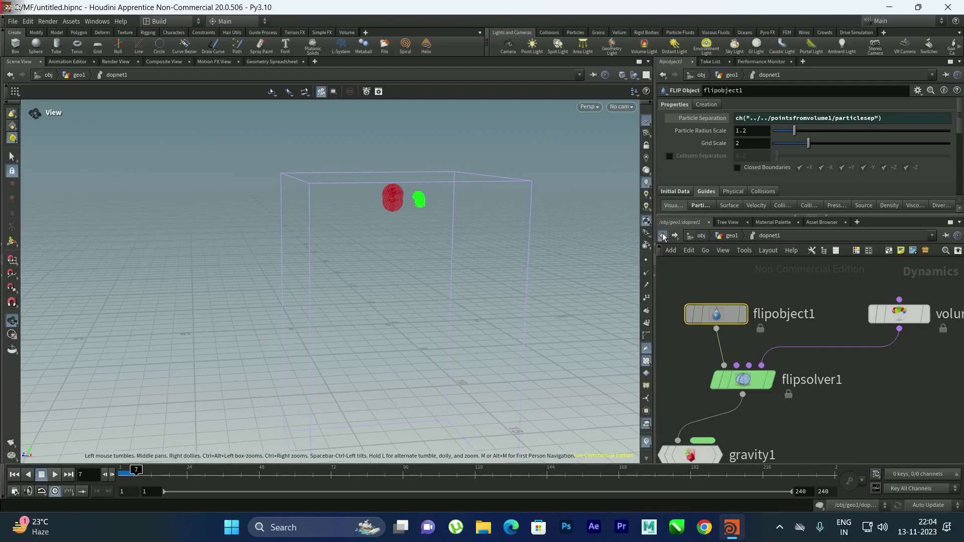
pyautogui.click(726, 236)
pyautogui.moveTo(854, 346); pyautogui.dragTo(915, 417, button='middle')
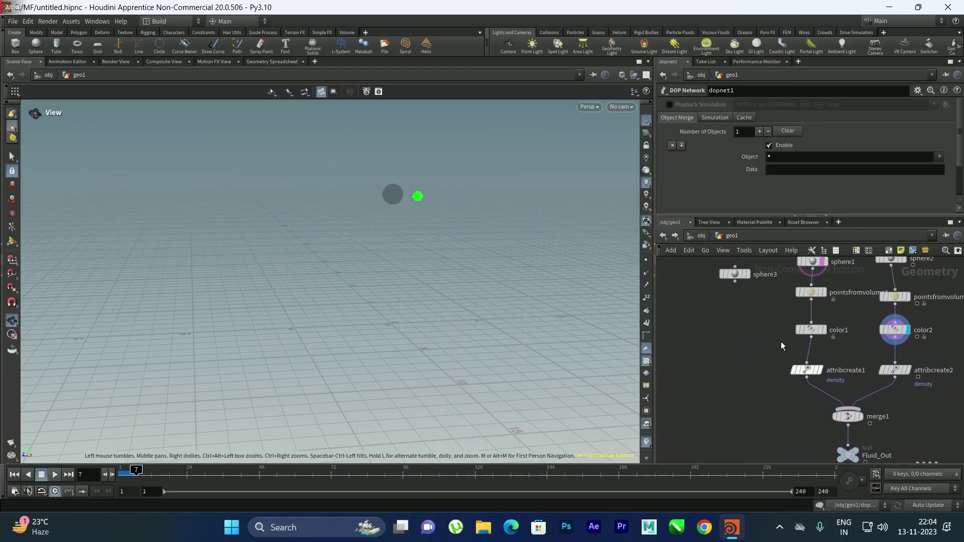
pyautogui.moveTo(774, 426); pyautogui.dragTo(706, 291, button='middle')
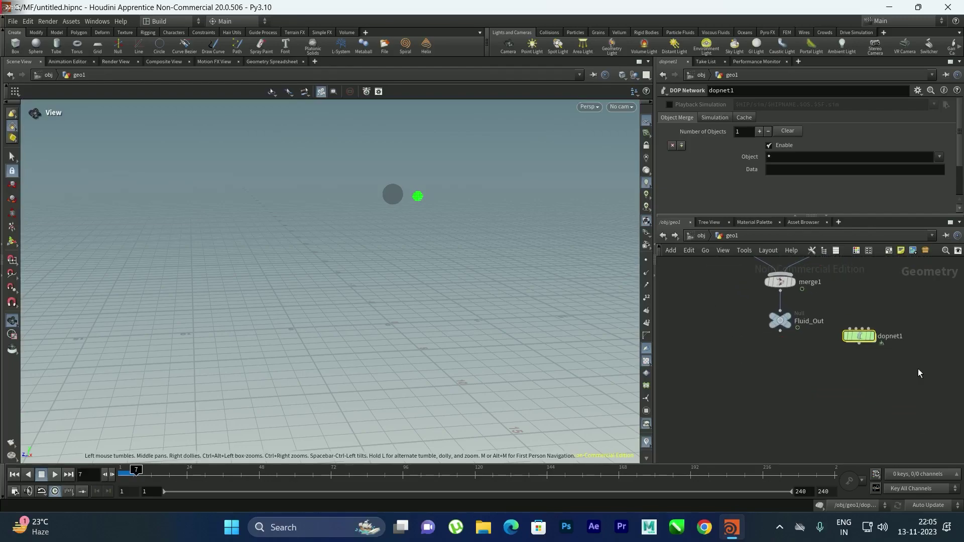
# Step: Inside dopnet1, insert a Merge node (merge1) between flipsolver1 and gravity1
pyautogui.doubleClick(859, 338)
pyautogui.moveTo(860, 416); pyautogui.dragTo(898, 349, button='middle')
pyautogui.scroll(-2, 849, 357)
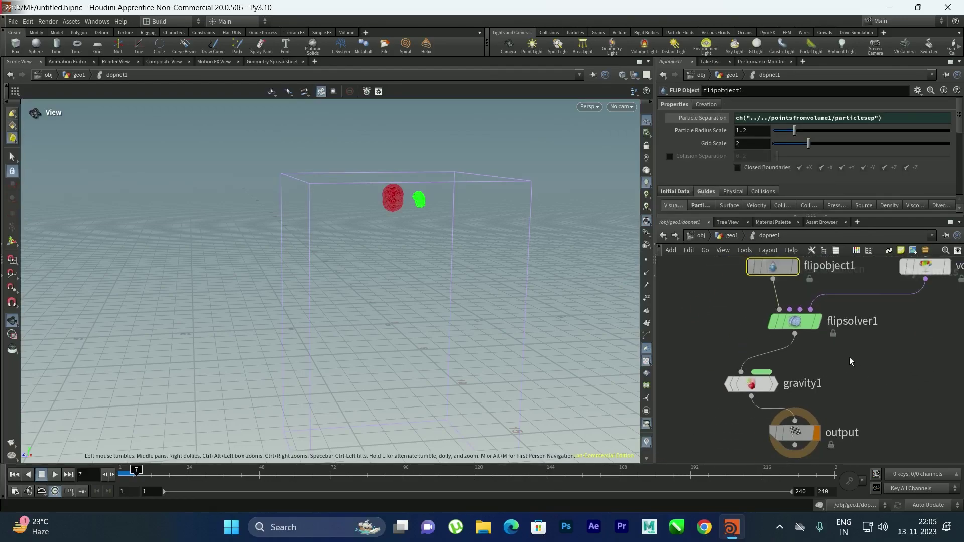
pyautogui.moveTo(856, 381); pyautogui.dragTo(846, 355, button='middle')
pyautogui.moveTo(857, 424); pyautogui.dragTo(700, 318)
pyautogui.moveTo(759, 360); pyautogui.dragTo(797, 428)
pyautogui.click(850, 381)
pyautogui.press('Tab')
pyautogui.write('m')
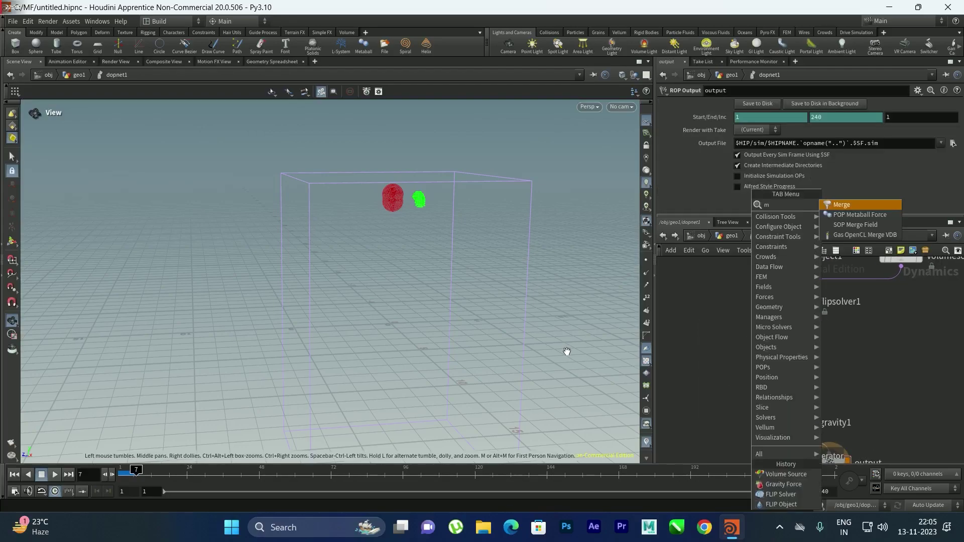
pyautogui.write('erge')
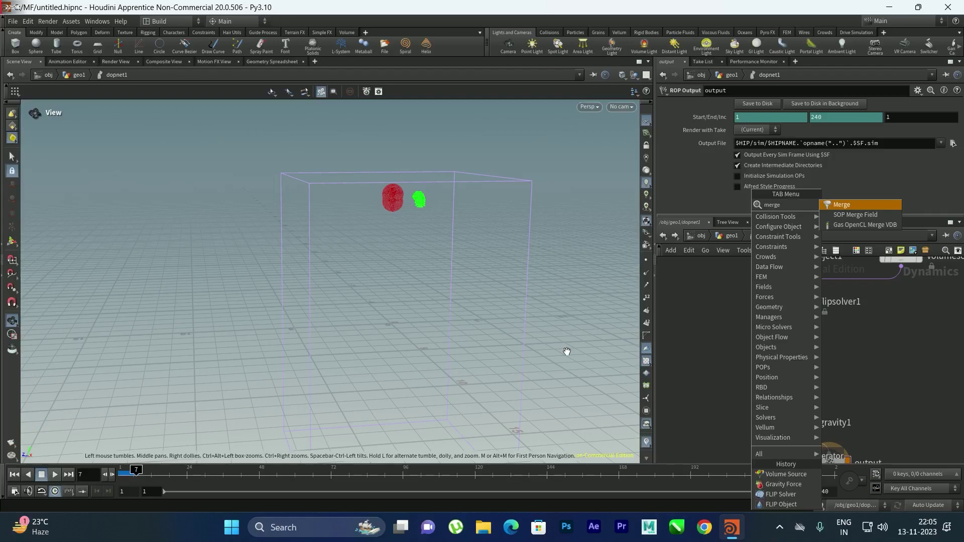
pyautogui.press('Return')
pyautogui.click(779, 374)
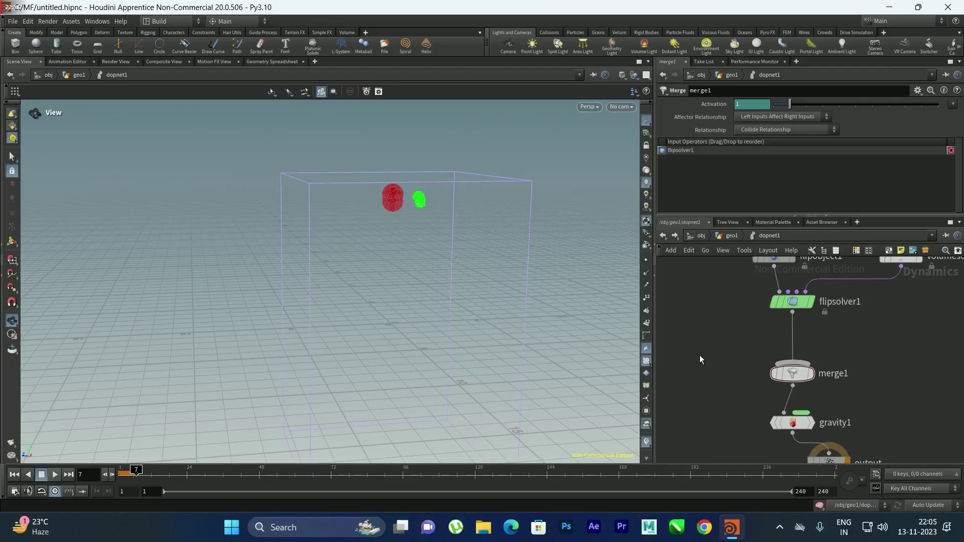
# Step: Wire a Ground Plane into merge1, set Affector Relationship to Mutual, listing groundplane1 first
pyautogui.press('Tab')
pyautogui.write('grou')
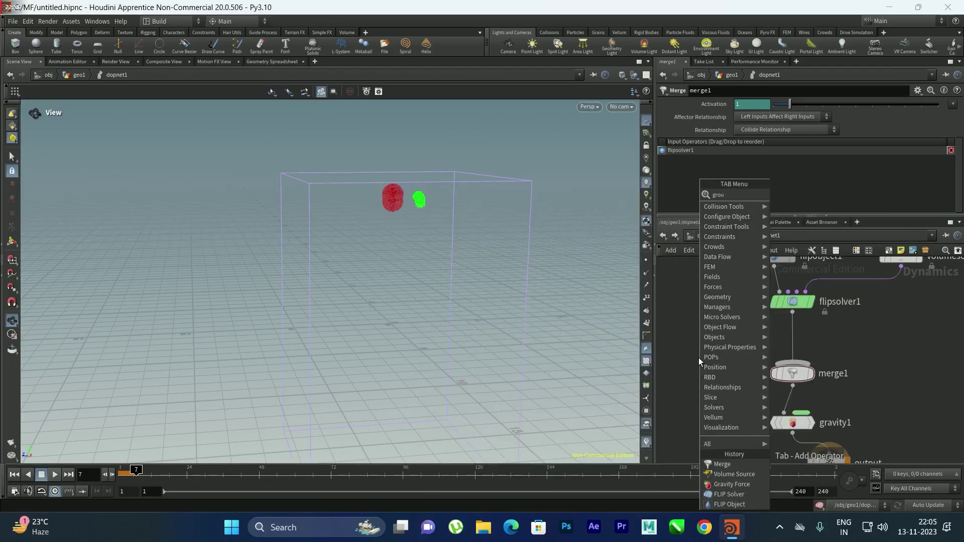
pyautogui.press('Return')
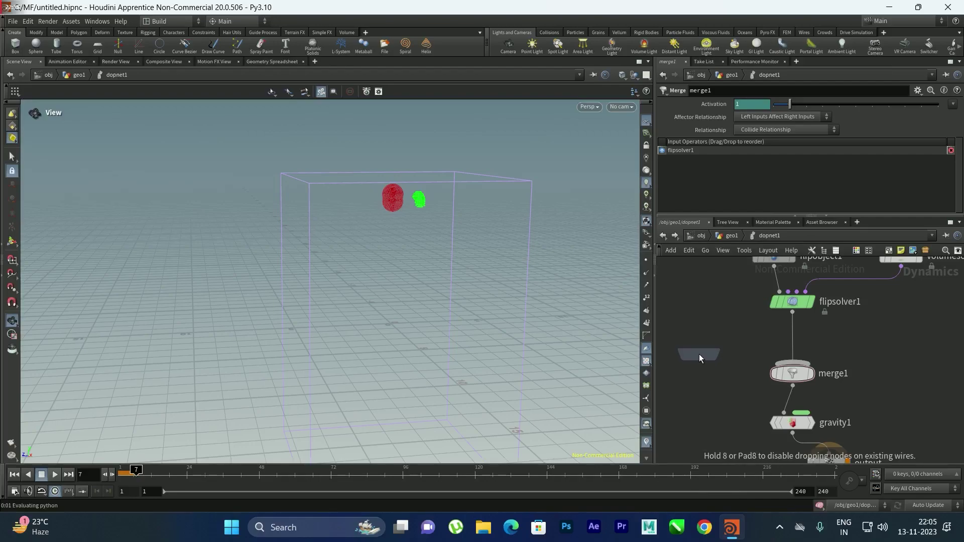
pyautogui.click(699, 356)
pyautogui.moveTo(699, 364); pyautogui.dragTo(879, 337)
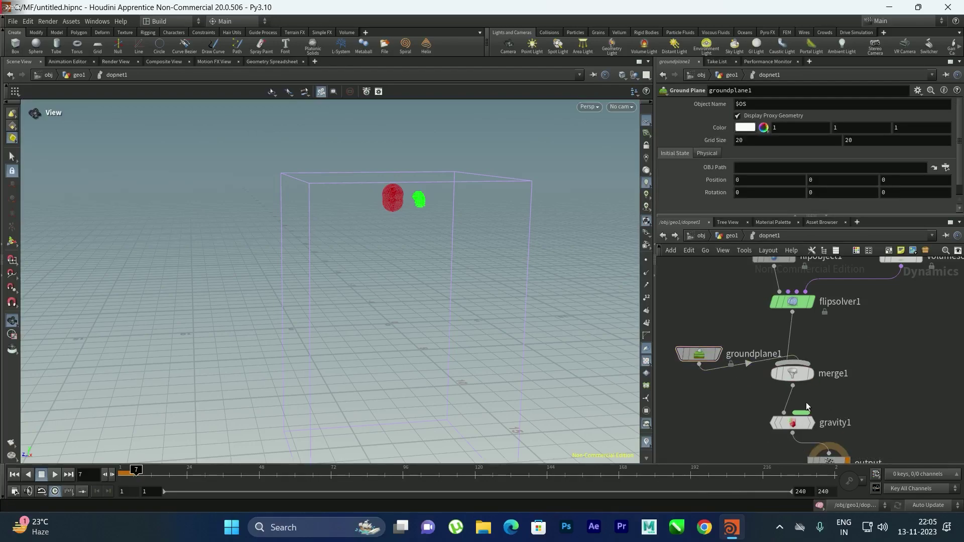
pyautogui.click(793, 372)
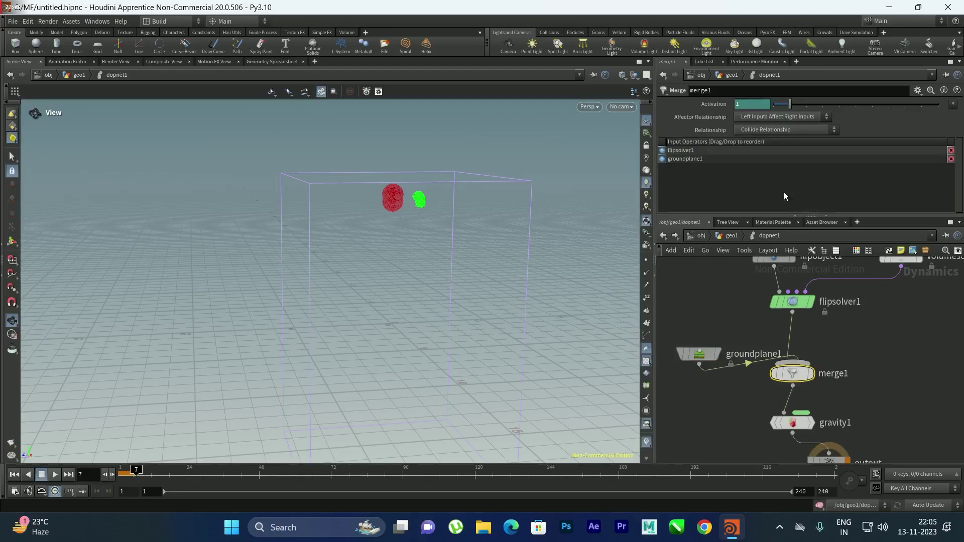
pyautogui.click(764, 115)
pyautogui.click(758, 145)
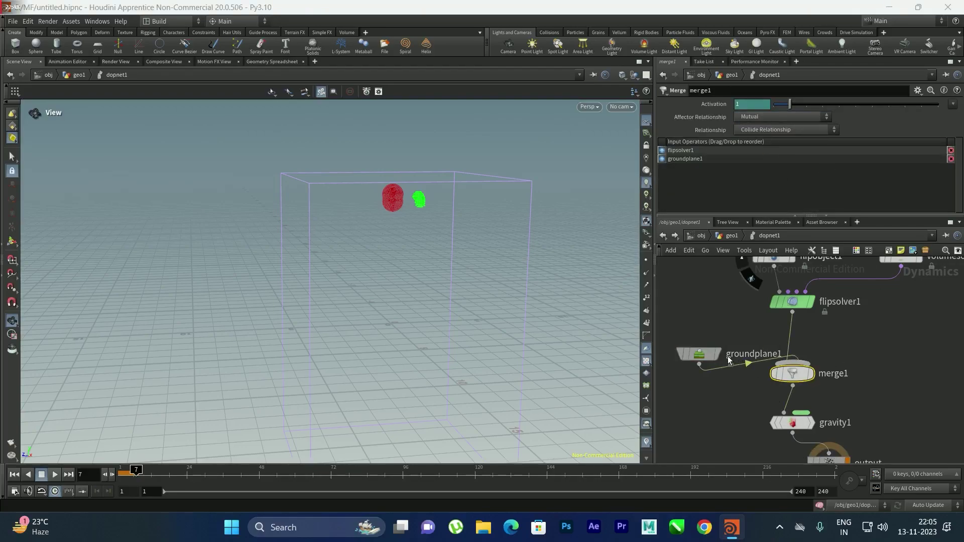
pyautogui.moveTo(700, 354); pyautogui.dragTo(706, 329)
pyautogui.click(664, 162)
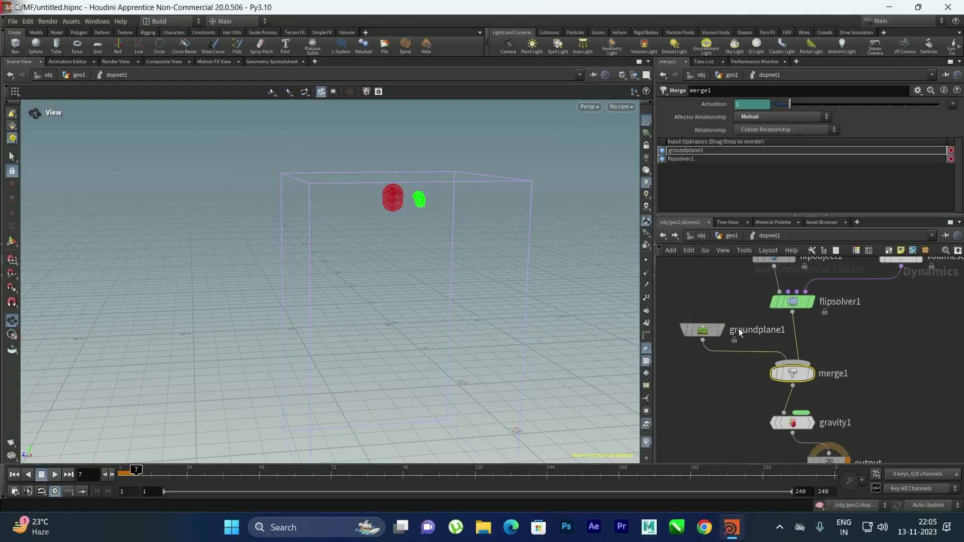
pyautogui.press('h')
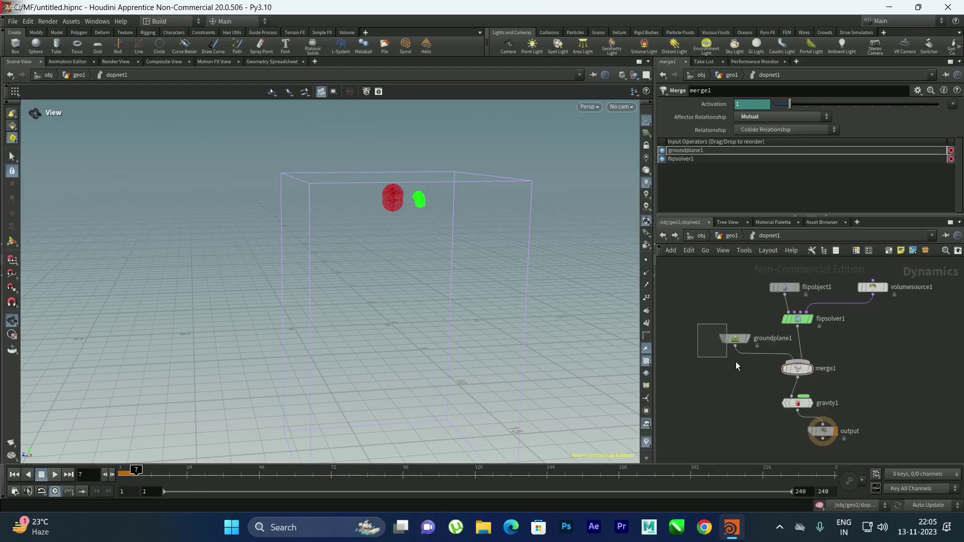
pyautogui.moveTo(734, 339); pyautogui.dragTo(726, 362)
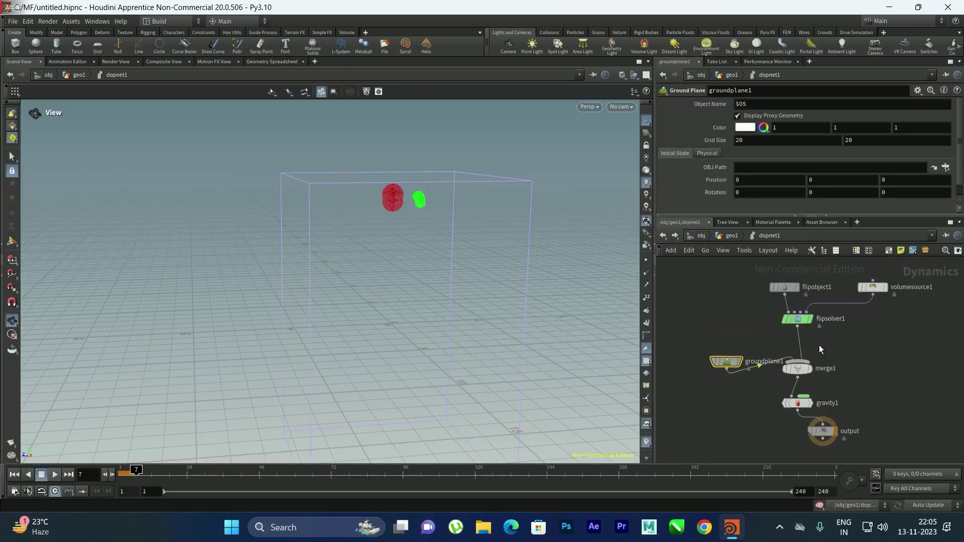
# Step: Insert a second Merge (merge2) between flipsolver1 and merge1, and rewind to frame 1
pyautogui.scroll(2, 818, 345)
pyautogui.moveTo(708, 289); pyautogui.dragTo(875, 366)
pyautogui.moveTo(766, 351); pyautogui.dragTo(768, 325)
pyautogui.press('Tab')
pyautogui.write('merge')
pyautogui.press('Return')
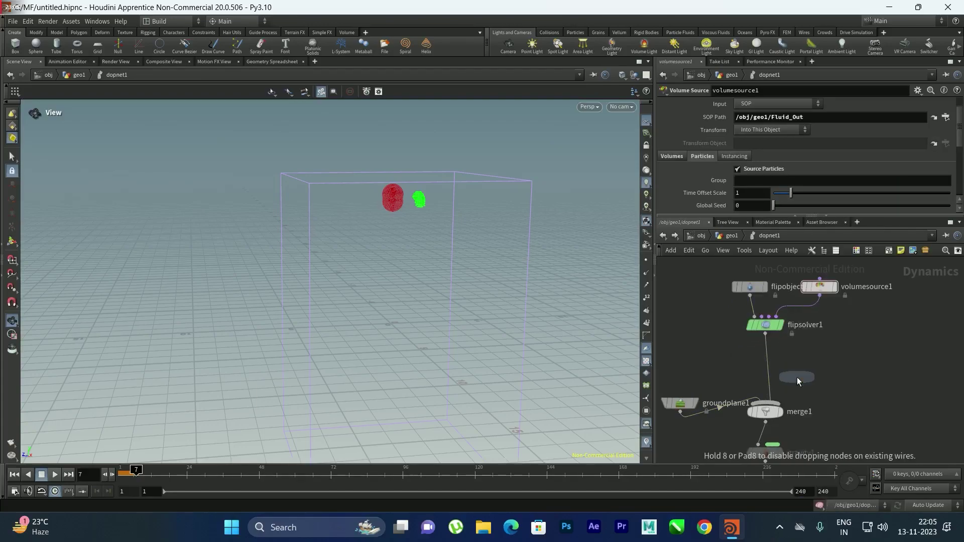
pyautogui.click(765, 364)
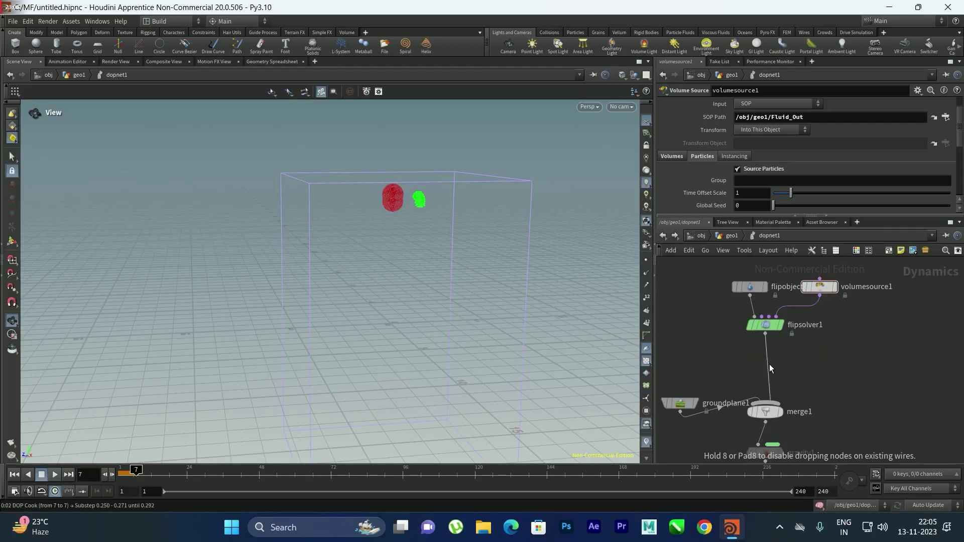
pyautogui.click(765, 367)
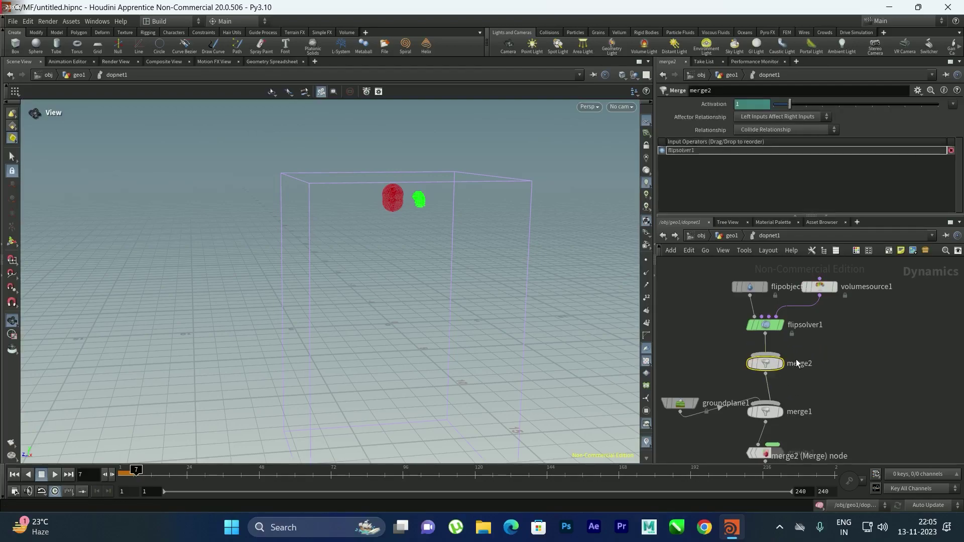
pyautogui.click(14, 475)
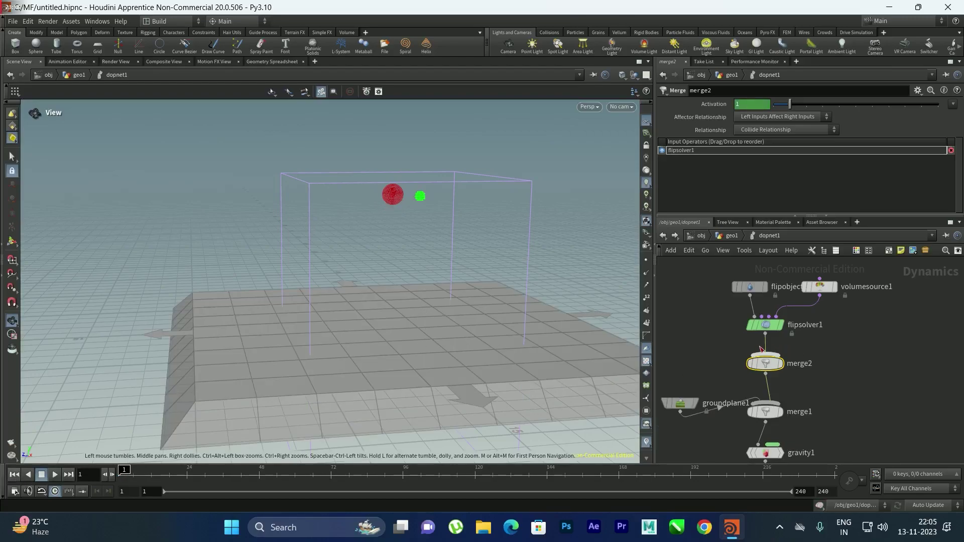
# Step: Wire a Static Object into merge2 set to Mutual, staticobject1 first, then save
pyautogui.press('Tab')
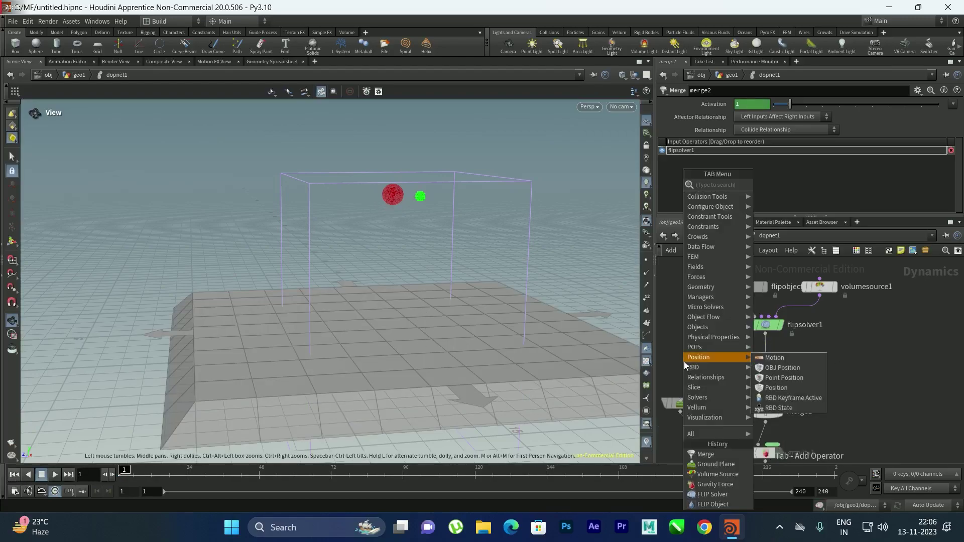
pyautogui.write('stat')
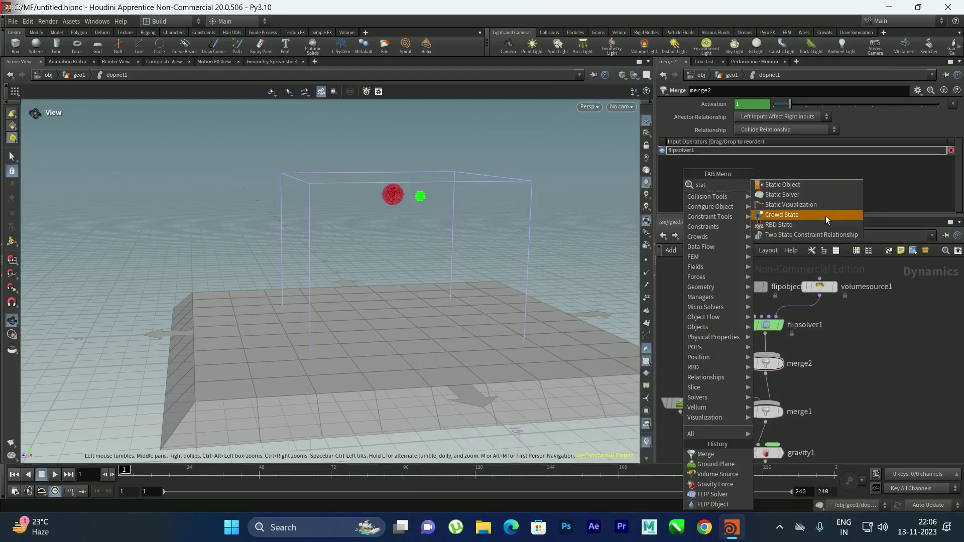
pyautogui.click(789, 185)
pyautogui.click(699, 342)
pyautogui.moveTo(692, 345); pyautogui.dragTo(768, 358)
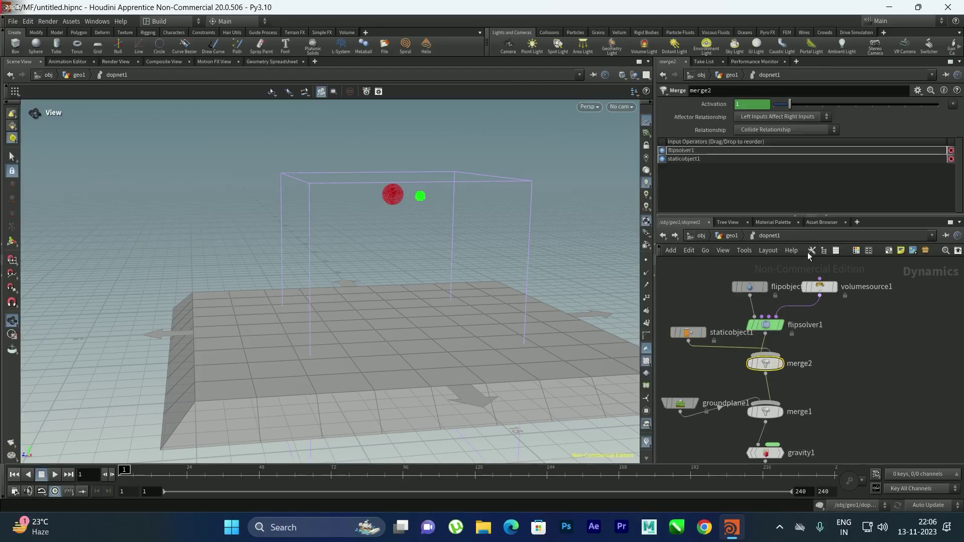
pyautogui.click(766, 117)
pyautogui.click(759, 145)
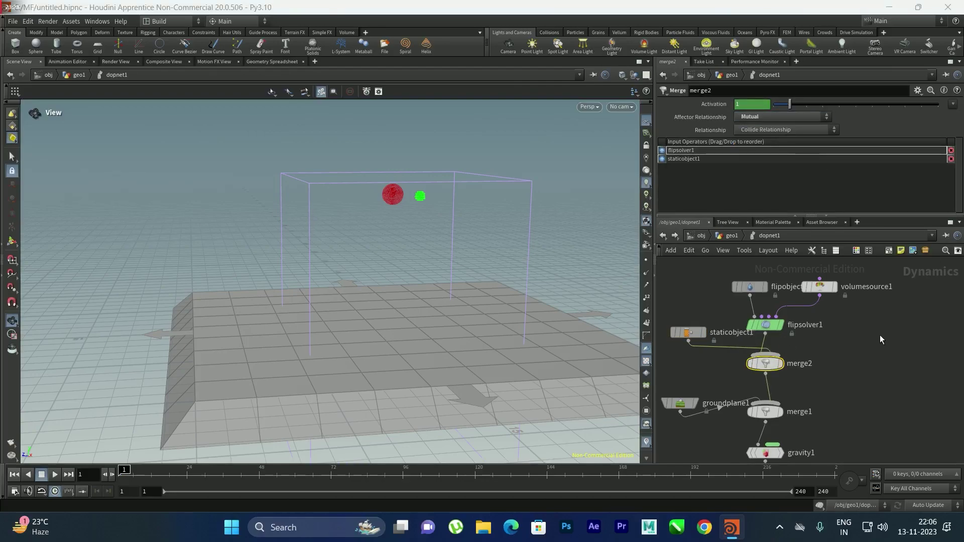
pyautogui.moveTo(661, 159); pyautogui.dragTo(692, 149)
pyautogui.click(839, 376)
pyautogui.click(688, 333)
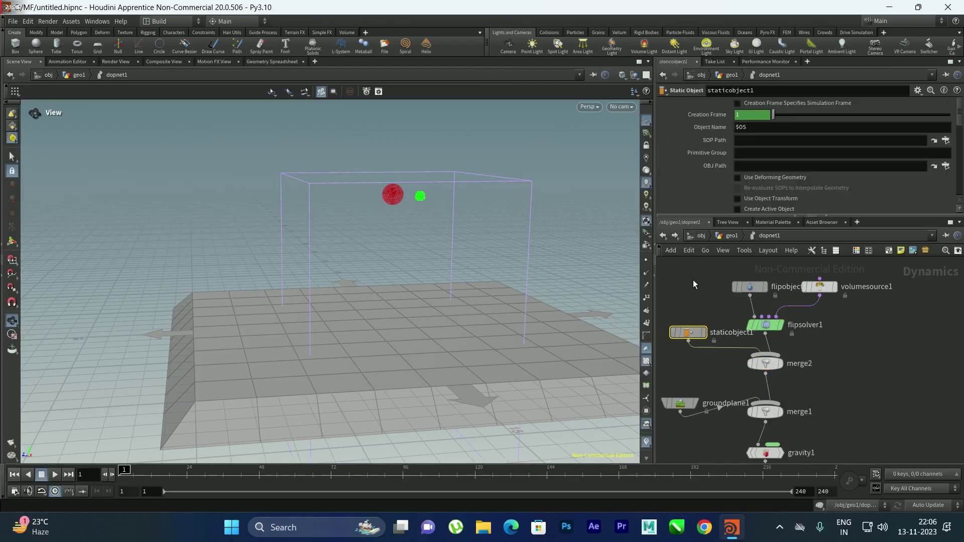
pyautogui.hotkey('ctrl', 's')
# Step: In geo1, add a Null below sphere3 and rename it Collision
pyautogui.click(664, 236)
pyautogui.moveTo(752, 283); pyautogui.dragTo(795, 380, button='middle')
pyautogui.scroll(3, 727, 314)
pyautogui.press('Tab')
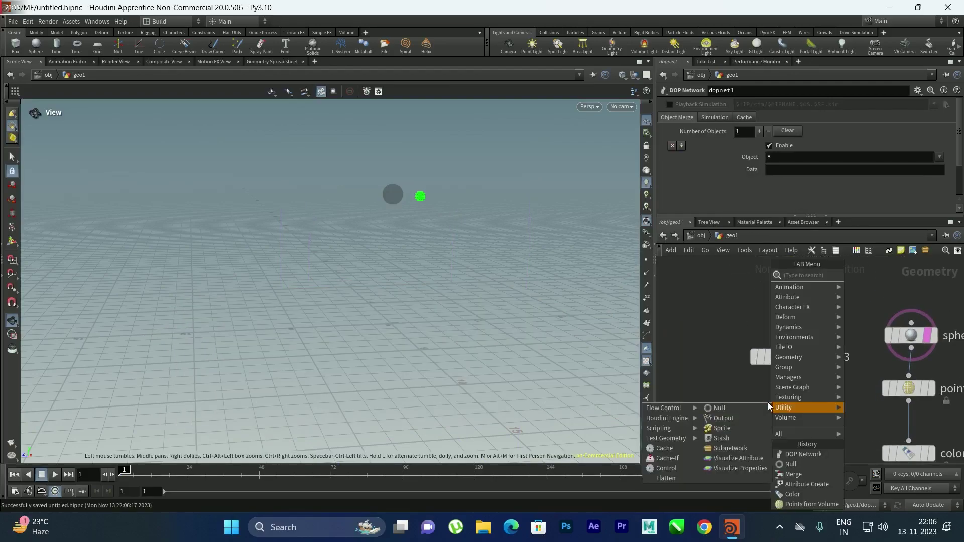
pyautogui.write('null')
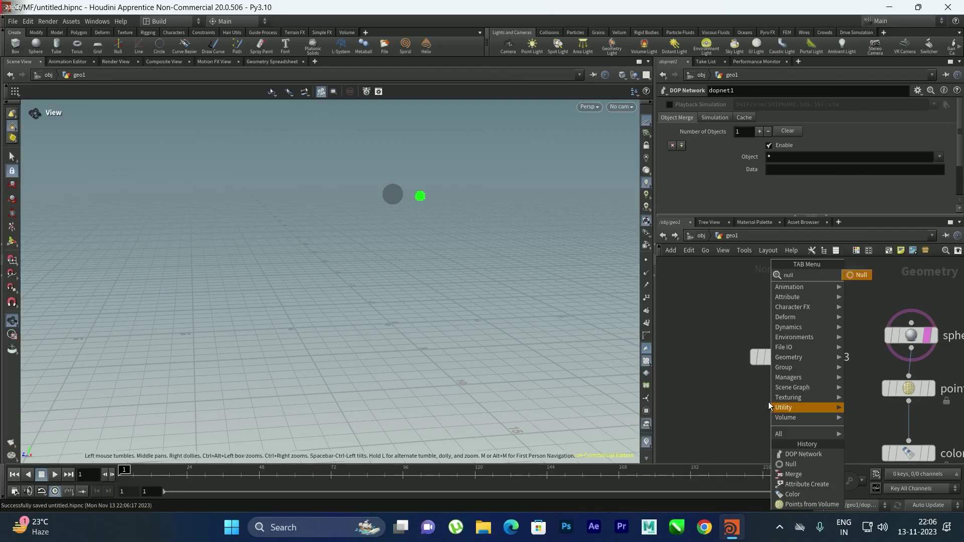
pyautogui.press('Return')
pyautogui.doubleClick(811, 416)
pyautogui.moveTo(804, 414); pyautogui.dragTo(808, 396)
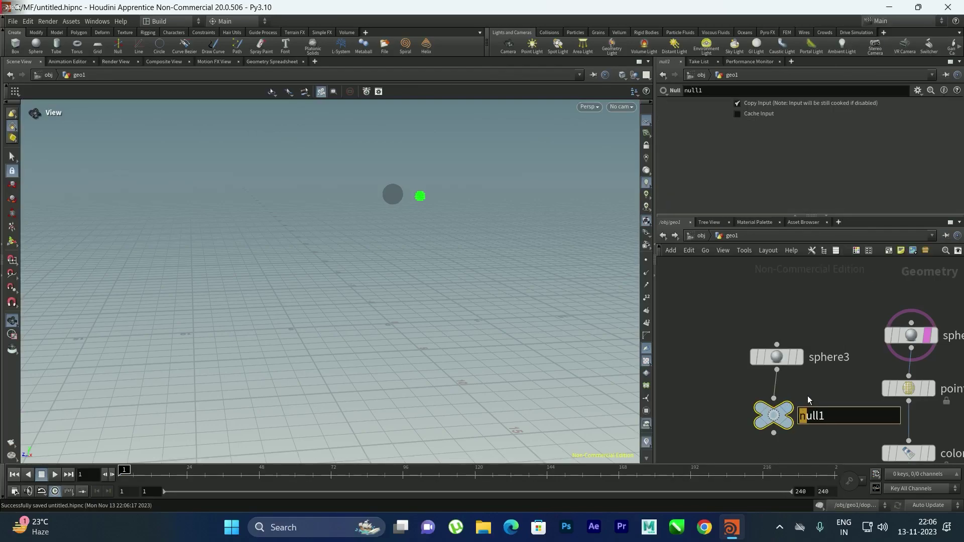
pyautogui.write('Collision')
pyautogui.press('Return')
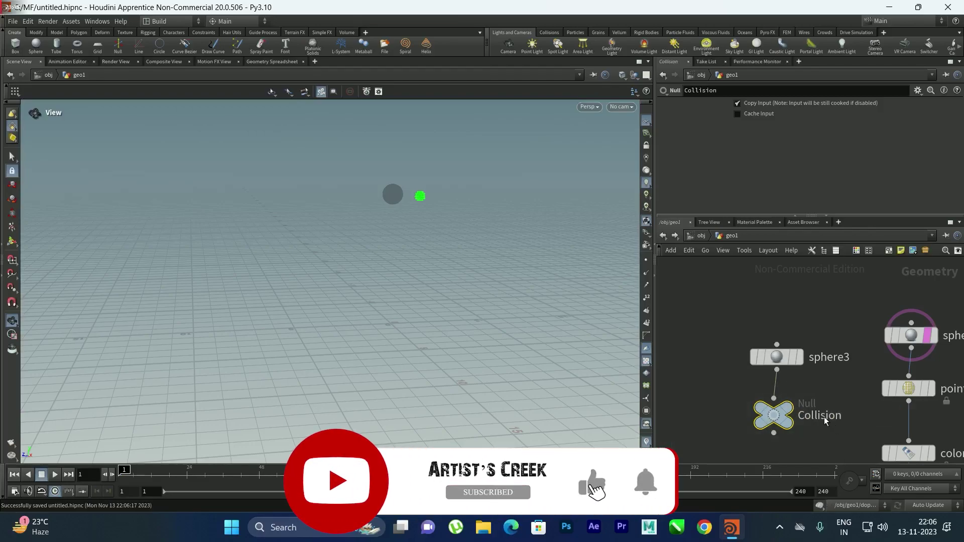
# Step: Copy the Collision node and start editing staticobject1's SOP Path inside dopnet1
pyautogui.moveTo(844, 387); pyautogui.dragTo(740, 450)
pyautogui.hotkey('ctrl', 'c')
pyautogui.press('h')
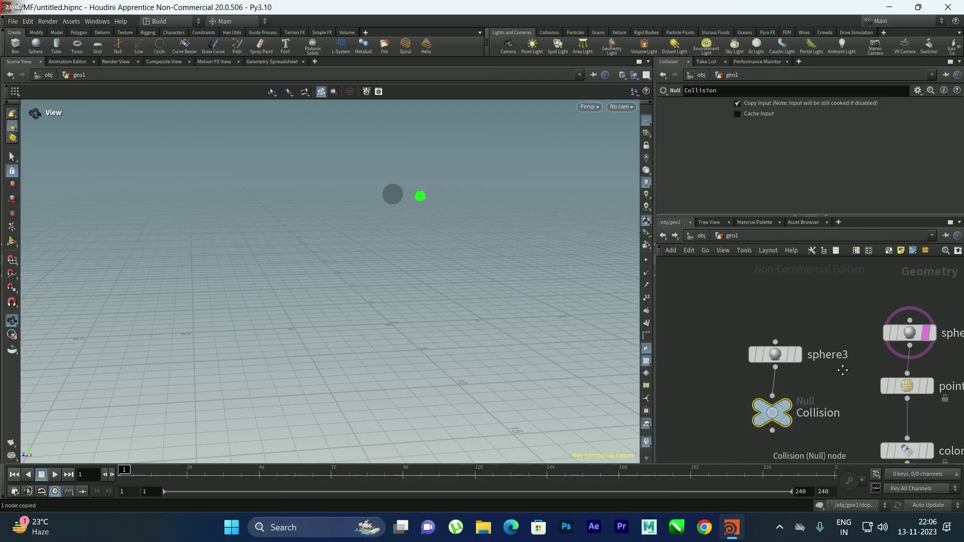
pyautogui.scroll(5, 884, 416)
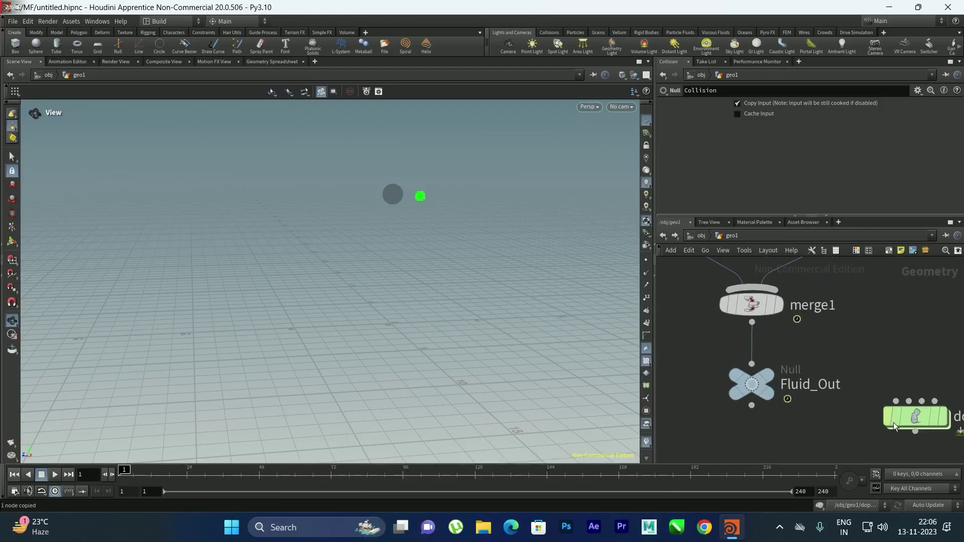
pyautogui.doubleClick(909, 404)
pyautogui.scroll(2, 802, 357)
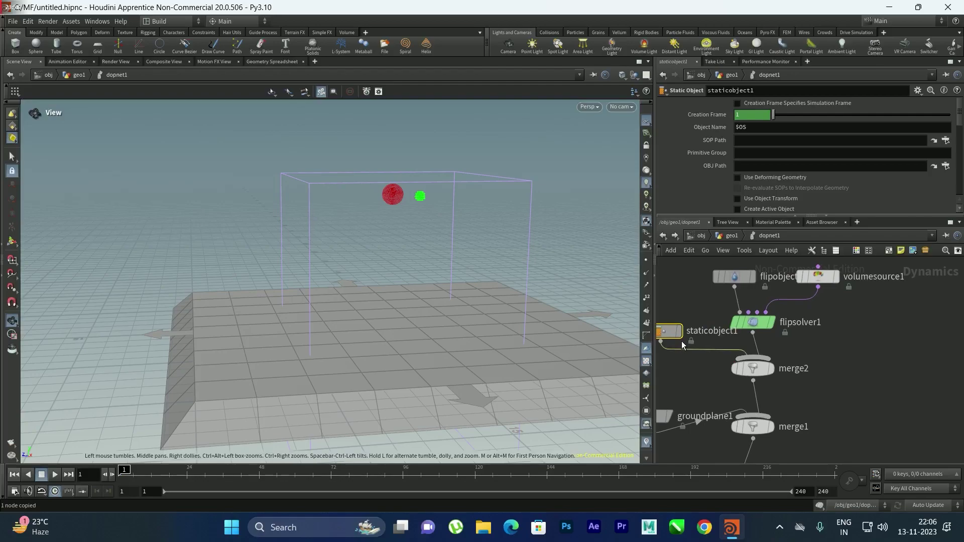
pyautogui.click(771, 140)
# Step: Set staticobject1's SOP Path to /obj/geo1/Collision and save the scene
pyautogui.hotkey('ctrl', 'v')
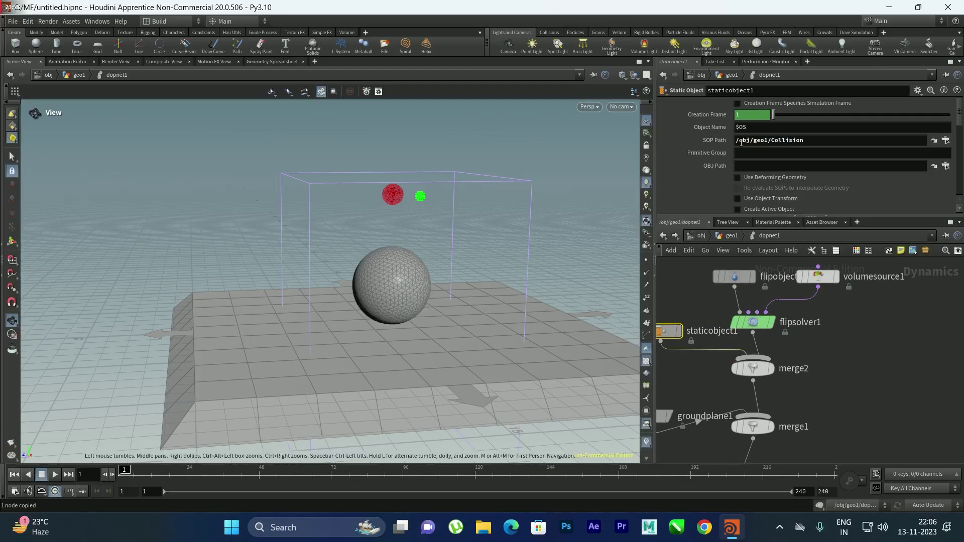
pyautogui.moveTo(513, 174); pyautogui.dragTo(324, 282)
pyautogui.hotkey('ctrl', 's')
pyautogui.scroll(2, 381, 281)
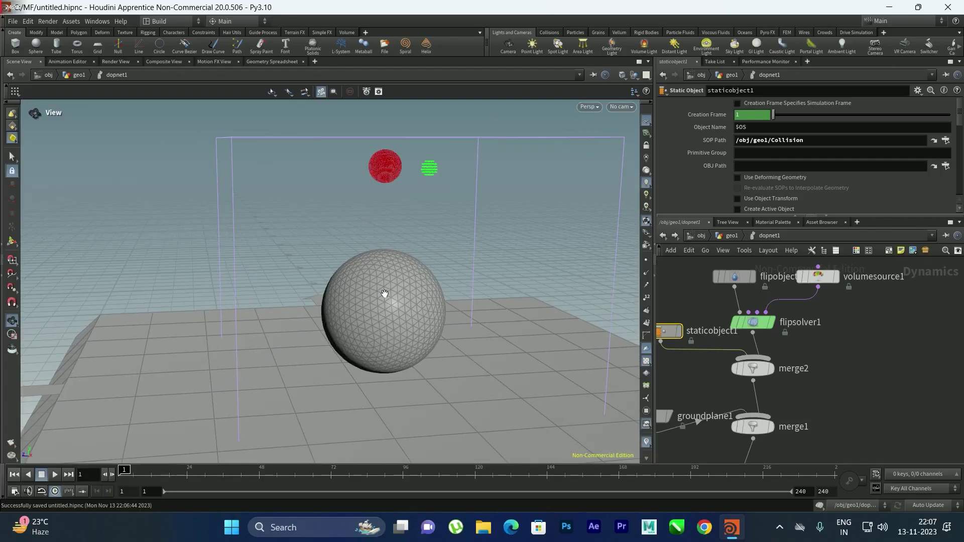
pyautogui.moveTo(385, 295); pyautogui.dragTo(405, 296)
pyautogui.moveTo(871, 389); pyautogui.dragTo(935, 370, button='middle')
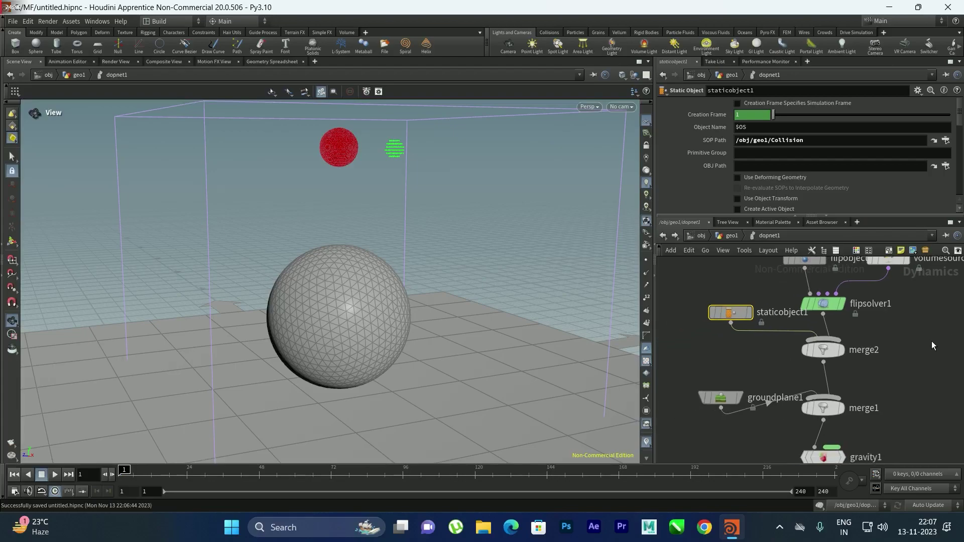
pyautogui.scroll(-5, 697, 191)
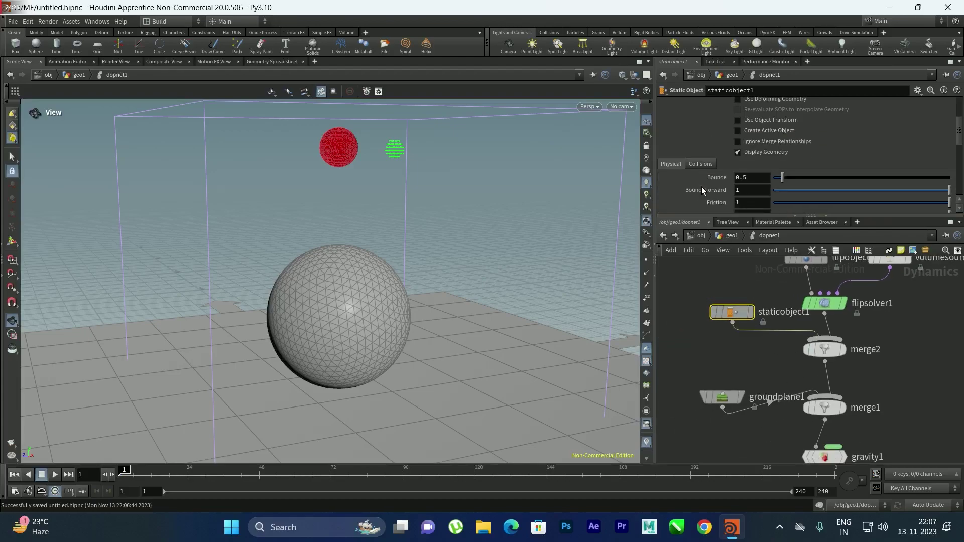
pyautogui.scroll(-1, 699, 166)
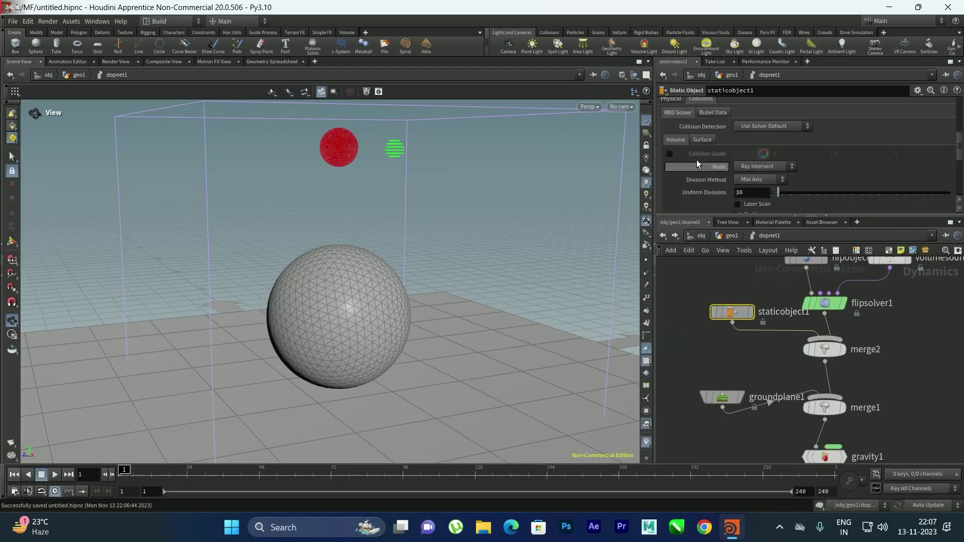
# Step: Show the collision guide and hide the sphere geometry to inspect the guide sphere
pyautogui.click(684, 166)
pyautogui.scroll(1, 748, 153)
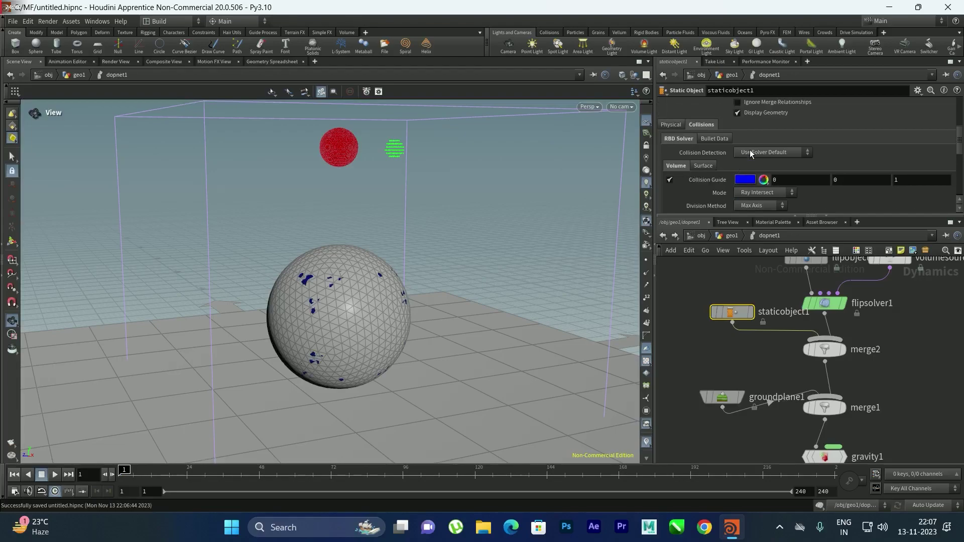
pyautogui.click(737, 113)
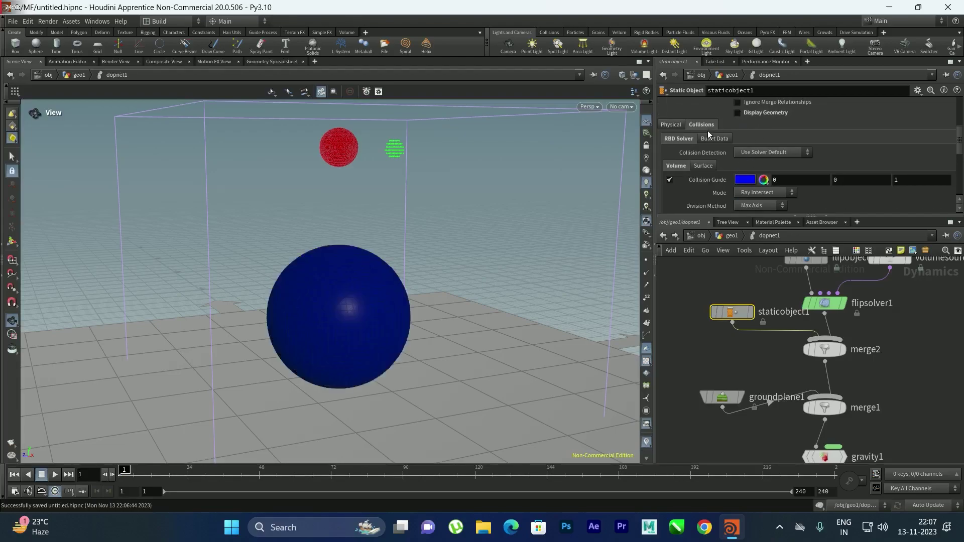
pyautogui.scroll(4, 417, 280)
pyautogui.moveTo(375, 300); pyautogui.dragTo(346, 280)
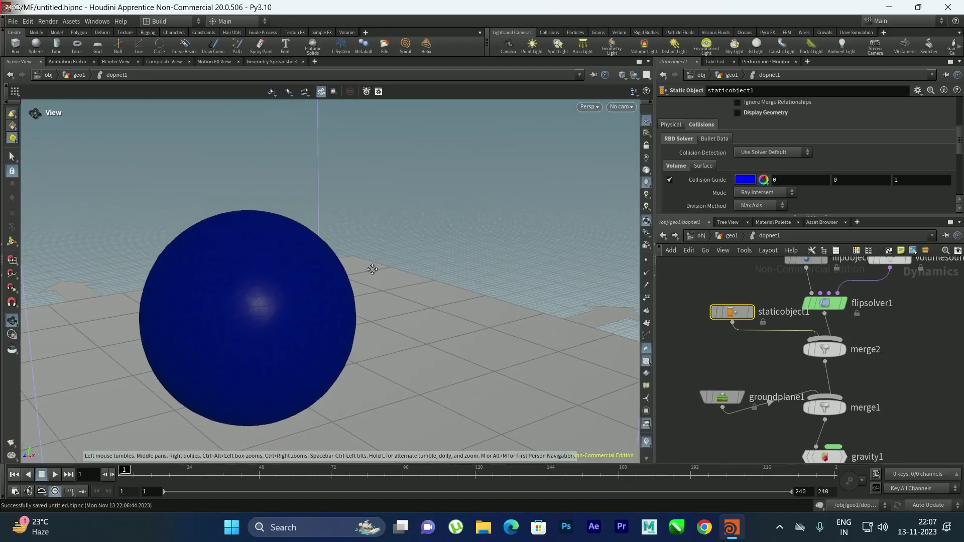
pyautogui.moveTo(372, 269); pyautogui.dragTo(420, 251, button='middle')
pyautogui.scroll(3, 408, 247)
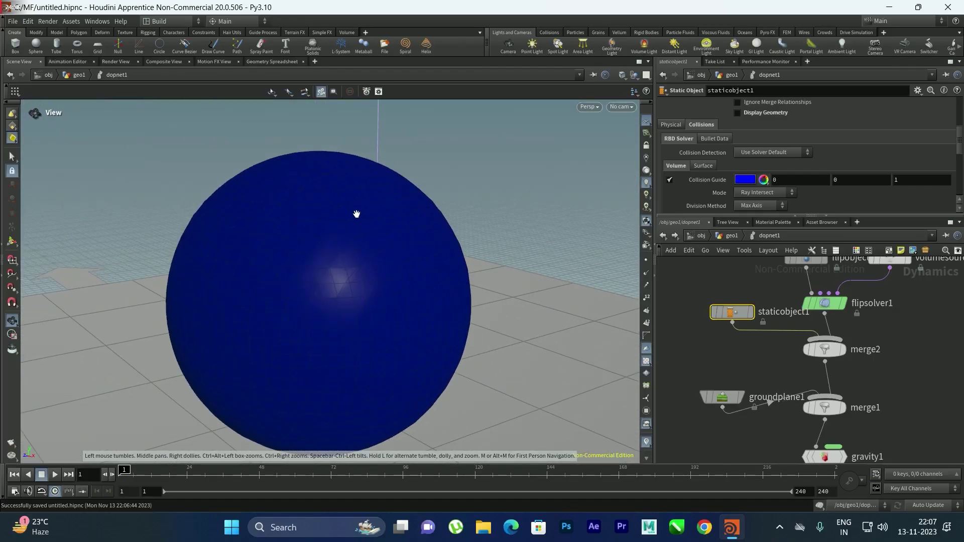
pyautogui.scroll(-5, 357, 248)
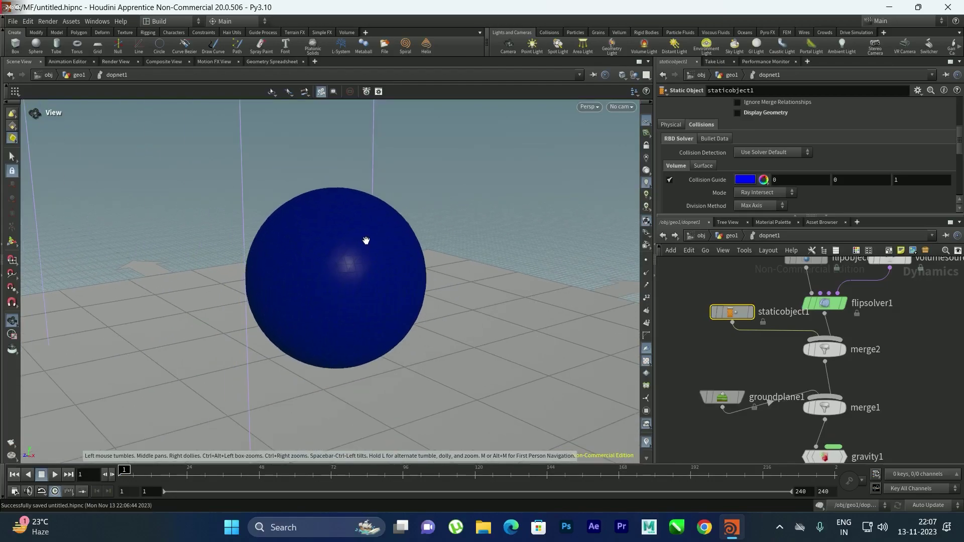
pyautogui.scroll(-2, 362, 214)
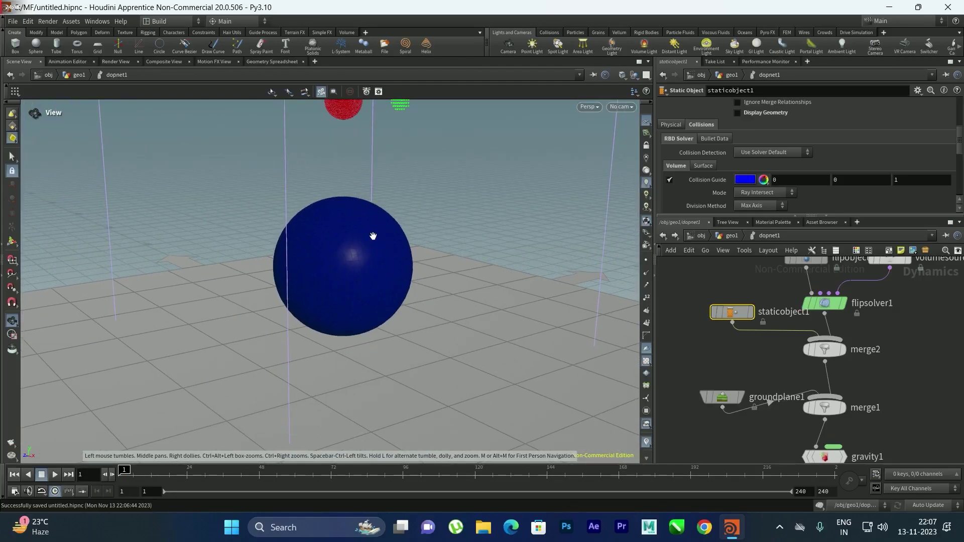
pyautogui.scroll(-2, 369, 234)
pyautogui.moveTo(400, 216); pyautogui.dragTo(411, 250, button='middle')
pyautogui.scroll(3, 393, 254)
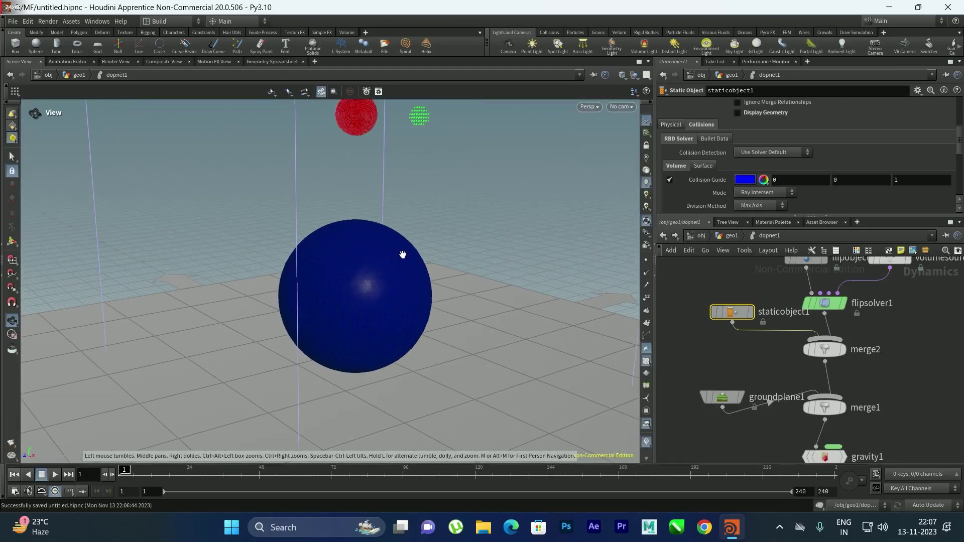
pyautogui.scroll(-3, 719, 181)
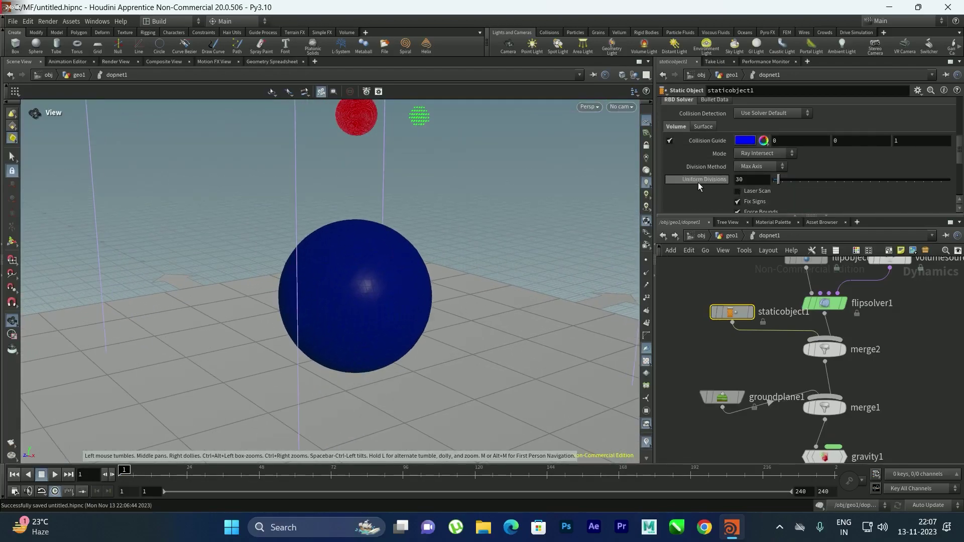
# Step: Raise Uniform Divisions to 50, then turn off the guide and redisplay the geometry
pyautogui.click(737, 179)
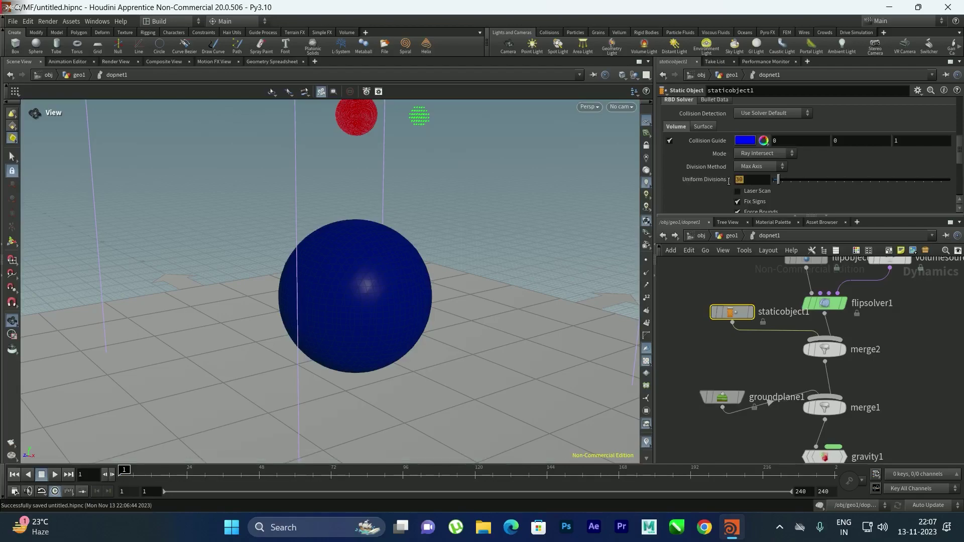
pyautogui.write('50')
pyautogui.press('Return')
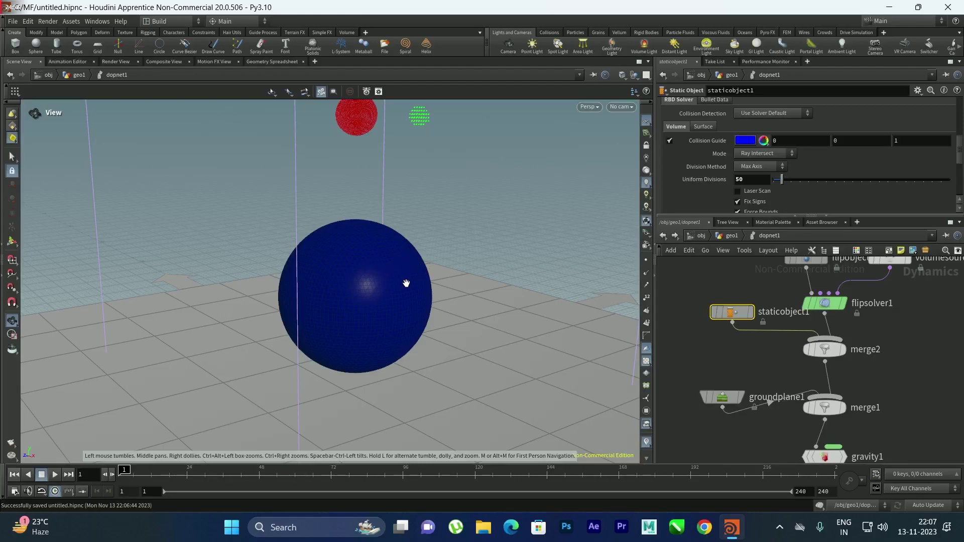
pyautogui.moveTo(744, 179); pyautogui.dragTo(718, 180)
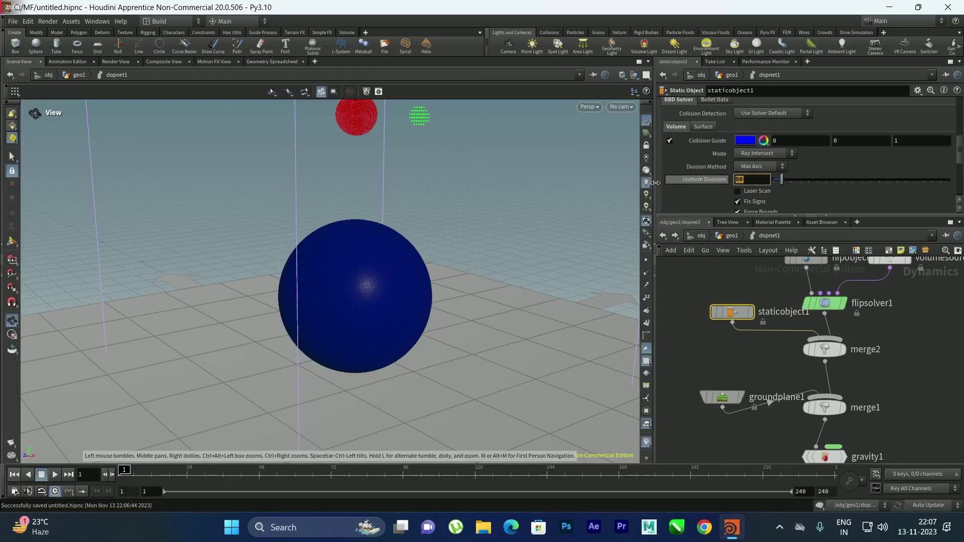
pyautogui.click(669, 140)
pyautogui.scroll(2, 790, 150)
pyautogui.click(737, 112)
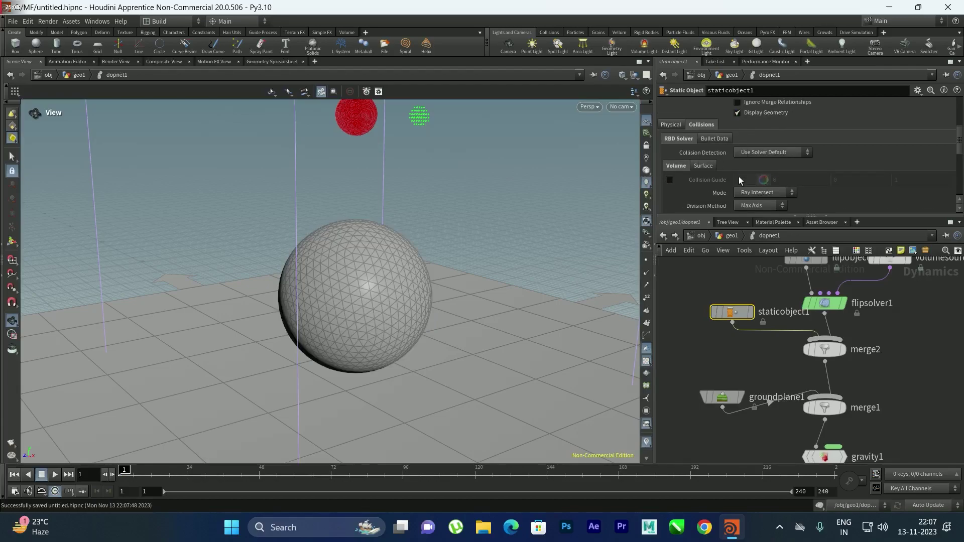
pyautogui.moveTo(525, 301); pyautogui.dragTo(378, 231)
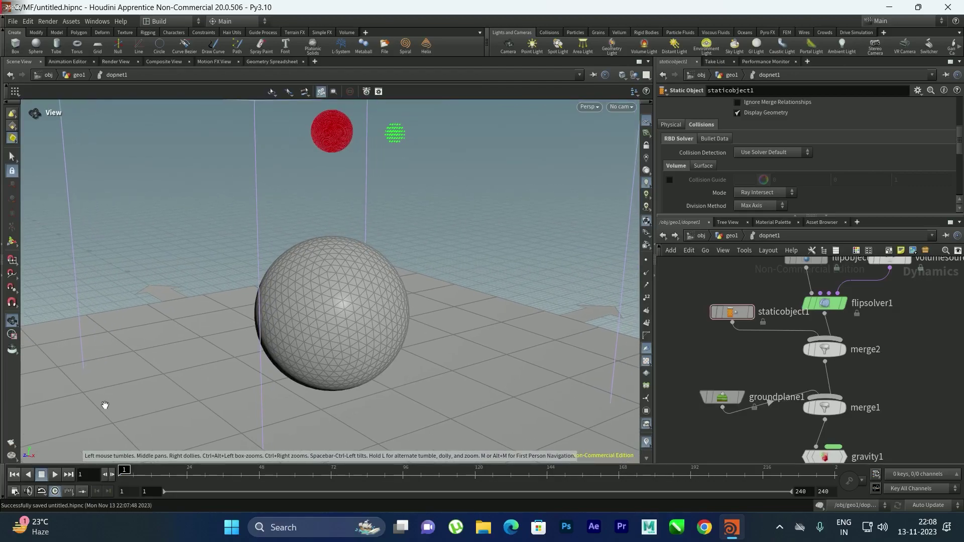
# Step: Play the FLIP simulation to frame 22 and orbit the viewport to inspect the splash over the sphere
pyautogui.click(53, 476)
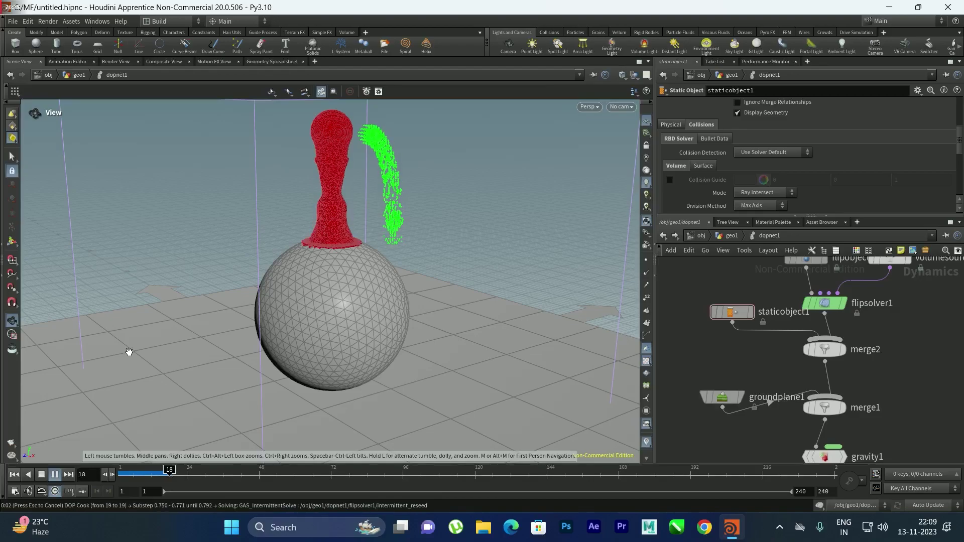
pyautogui.click(42, 474)
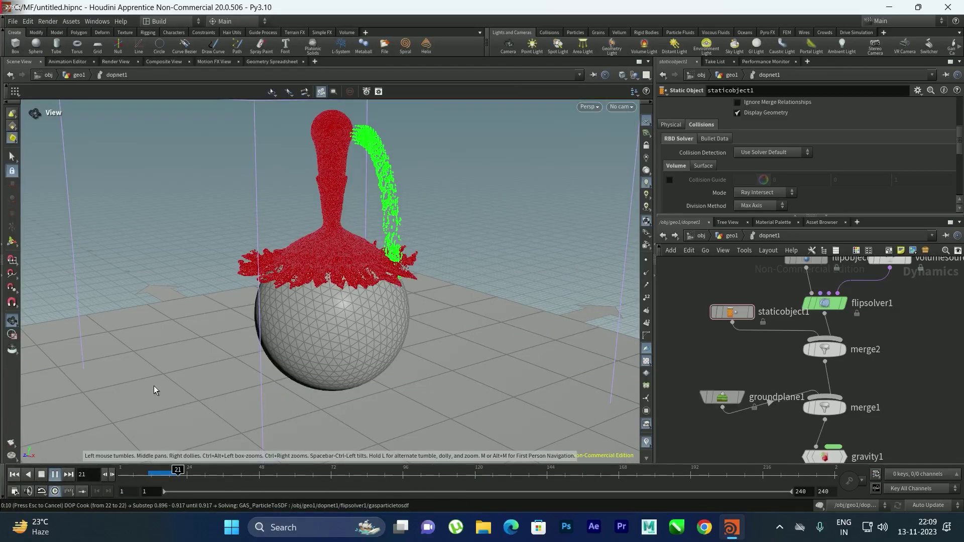
pyautogui.scroll(2, 339, 279)
pyautogui.moveTo(386, 256); pyautogui.dragTo(363, 258)
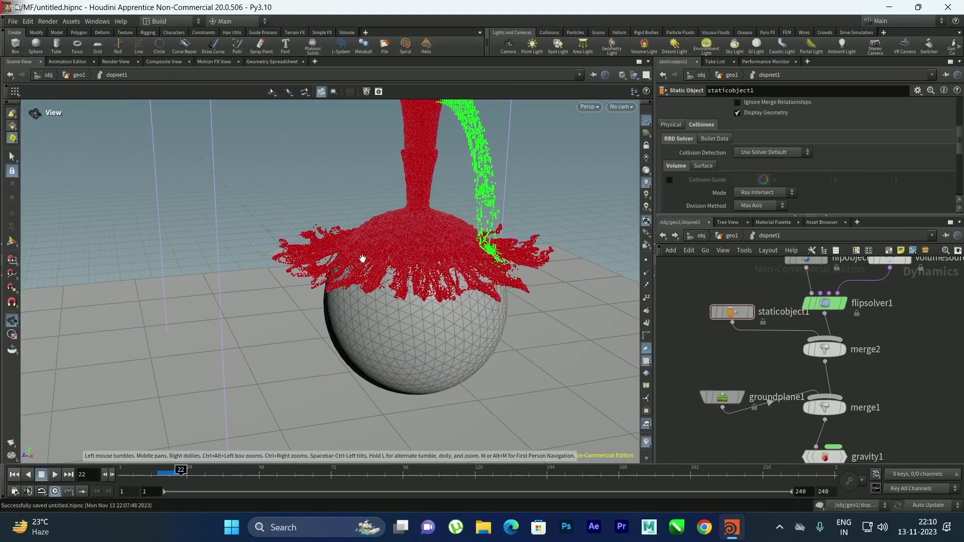
pyautogui.moveTo(399, 259); pyautogui.dragTo(306, 342, button='middle')
pyautogui.scroll(1, 304, 332)
pyautogui.moveTo(351, 273); pyautogui.dragTo(378, 221, button='middle')
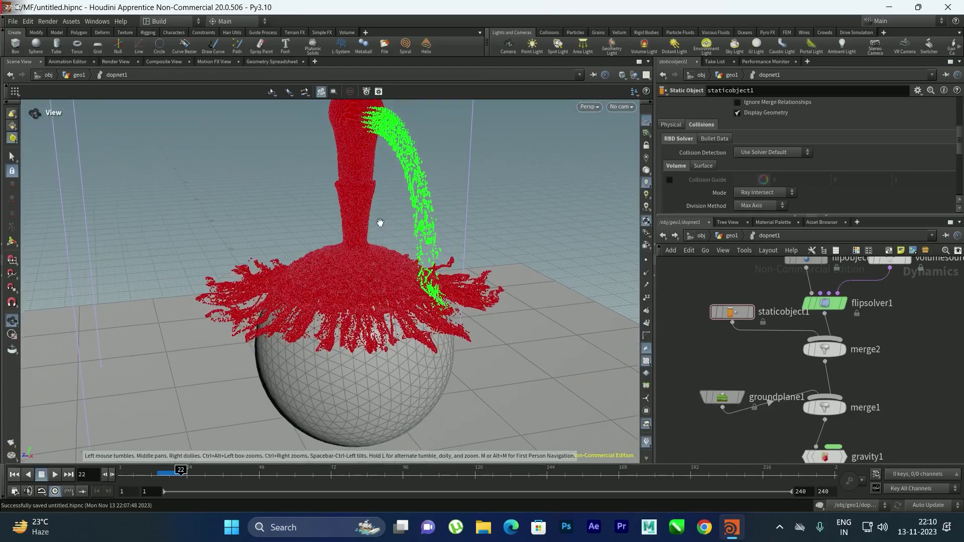
pyautogui.moveTo(405, 249); pyautogui.dragTo(400, 217)
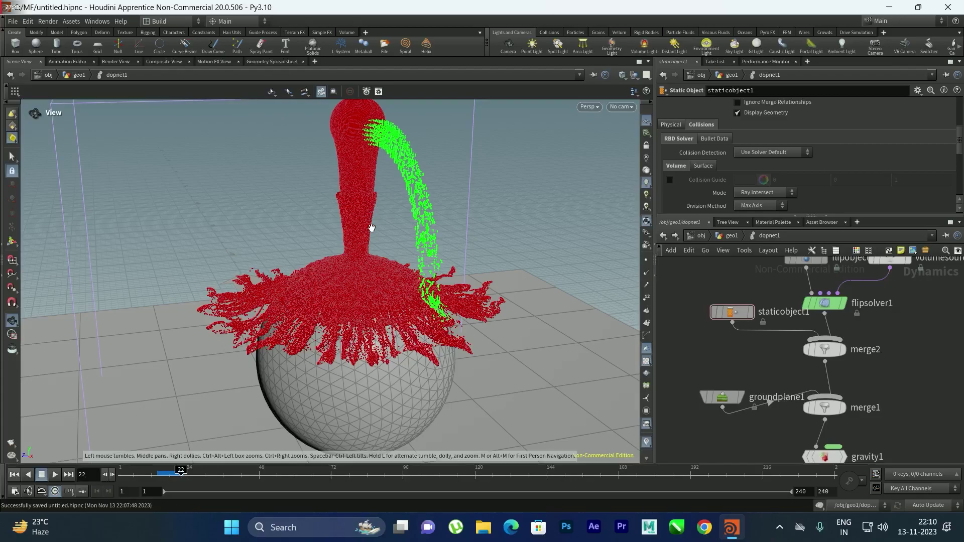
pyautogui.moveTo(380, 236); pyautogui.dragTo(363, 218)
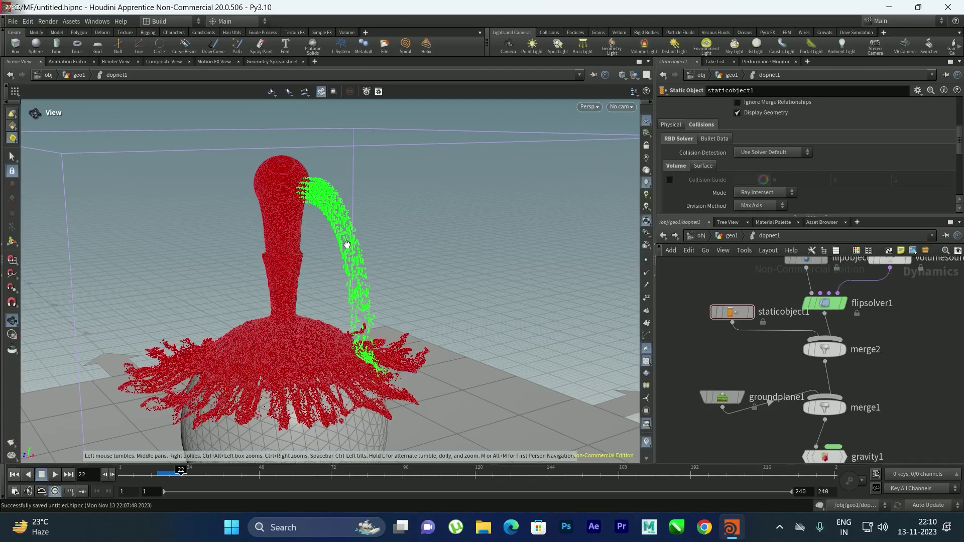
# Step: Return to the geo1 network and save the scene
pyautogui.click(663, 236)
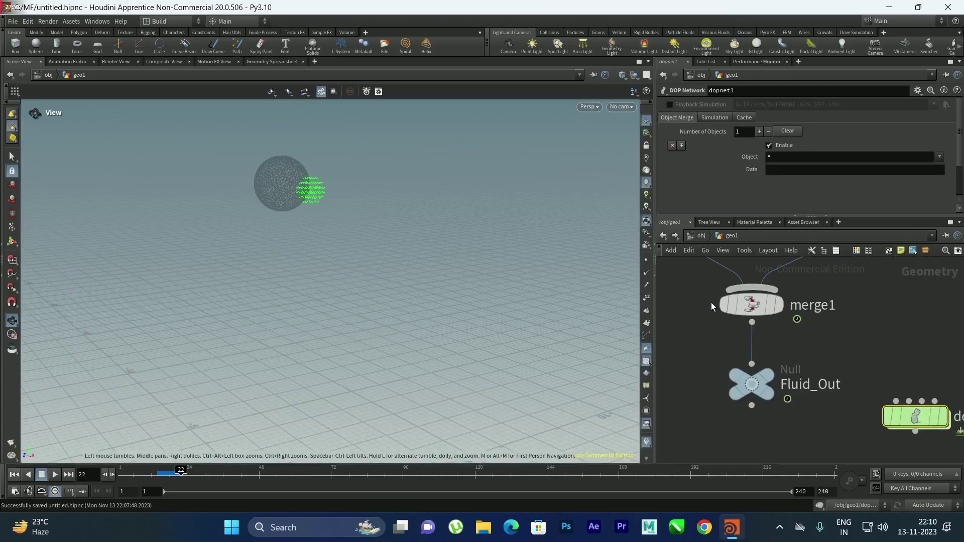
pyautogui.moveTo(887, 236); pyautogui.dragTo(866, 353, button='middle')
pyautogui.hotkey('ctrl', 's')
# Step: Set pointsfromvolume2's Point Separation to 0.008 for a denser green point cloud
pyautogui.moveTo(909, 301); pyautogui.dragTo(888, 382, button='middle')
pyautogui.moveTo(890, 276); pyautogui.dragTo(869, 338, button='middle')
pyautogui.scroll(-3, 866, 341)
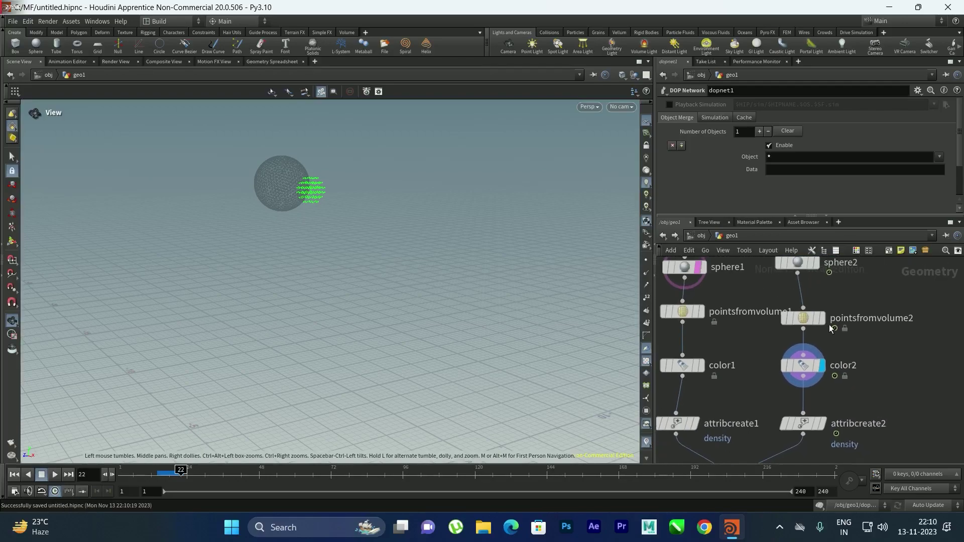
pyautogui.click(804, 317)
pyautogui.click(751, 156)
pyautogui.press('BackSpace')
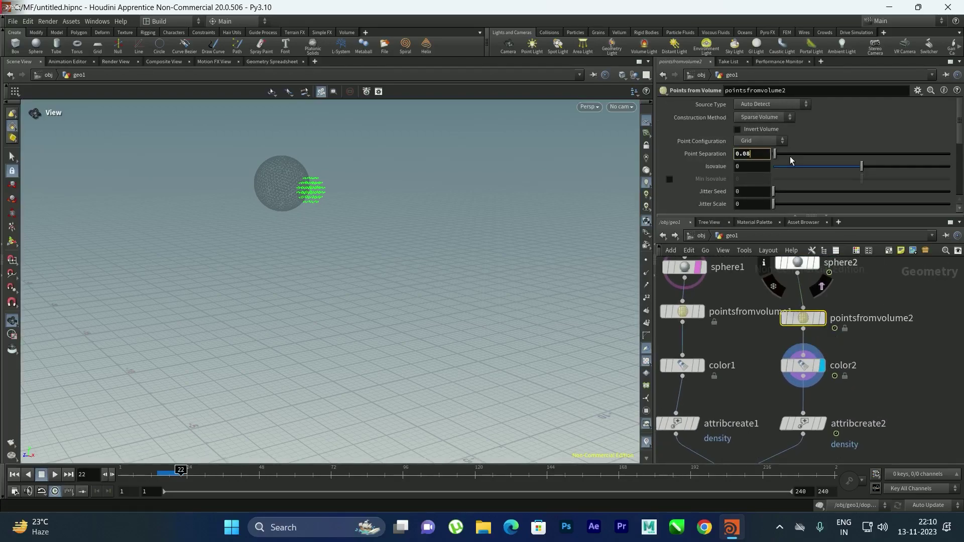
pyautogui.write('08')
pyautogui.press('Return')
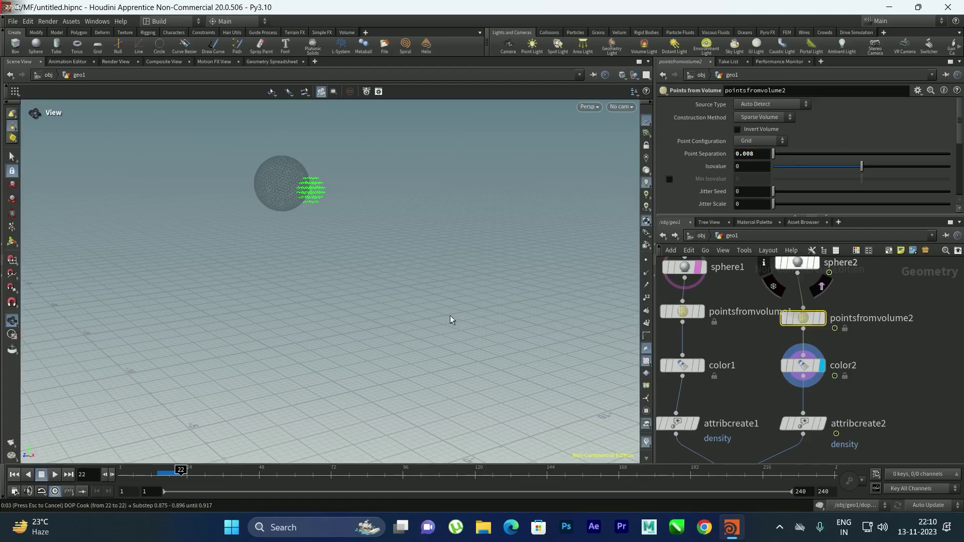
# Step: Rewind to frame 1 and dive into the dopnet1 simulation network
pyautogui.click(19, 477)
pyautogui.moveTo(914, 387); pyautogui.dragTo(925, 243, button='middle')
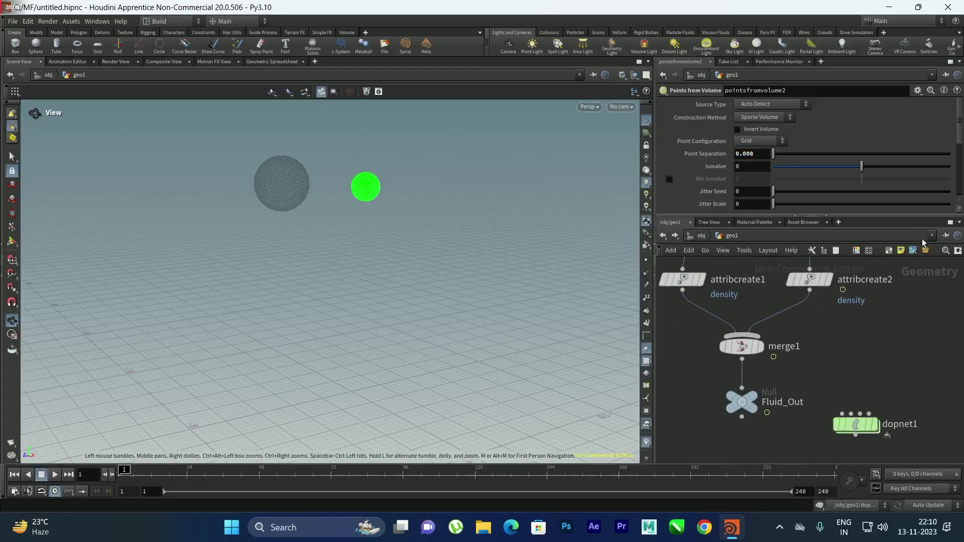
pyautogui.scroll(-3, 898, 355)
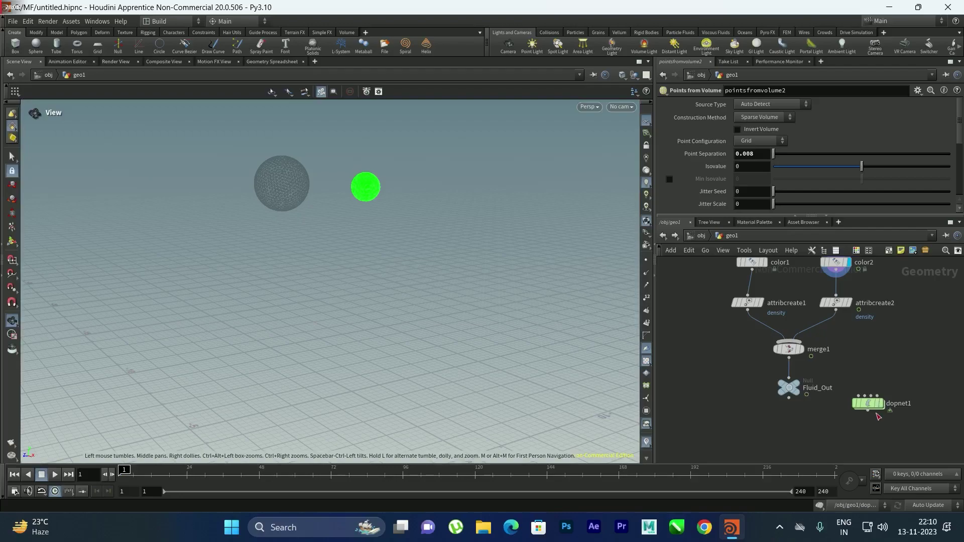
pyautogui.doubleClick(876, 407)
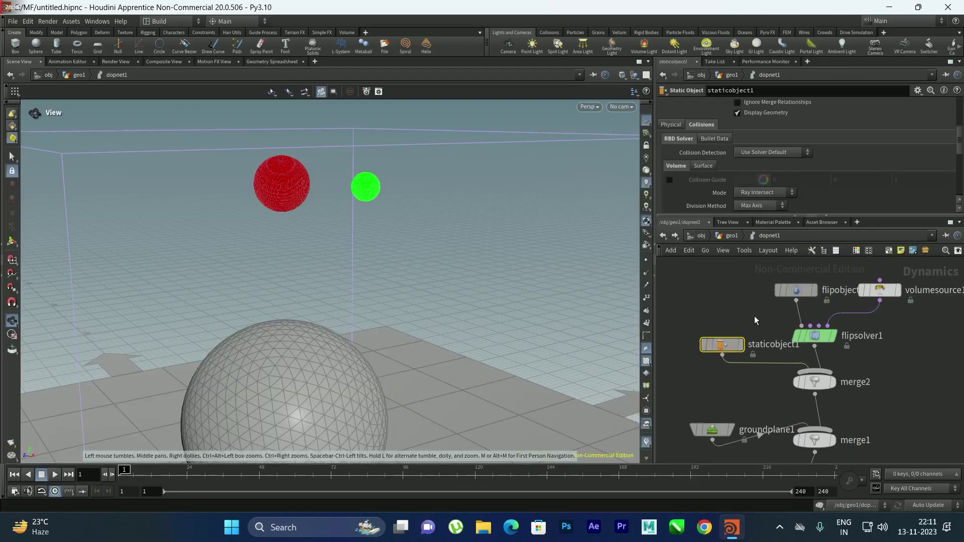
# Step: Set flipobject1's Physical Viscosity to 10
pyautogui.moveTo(750, 328); pyautogui.dragTo(707, 345, button='middle')
pyautogui.moveTo(742, 309); pyautogui.dragTo(711, 290)
pyautogui.scroll(-1, 725, 182)
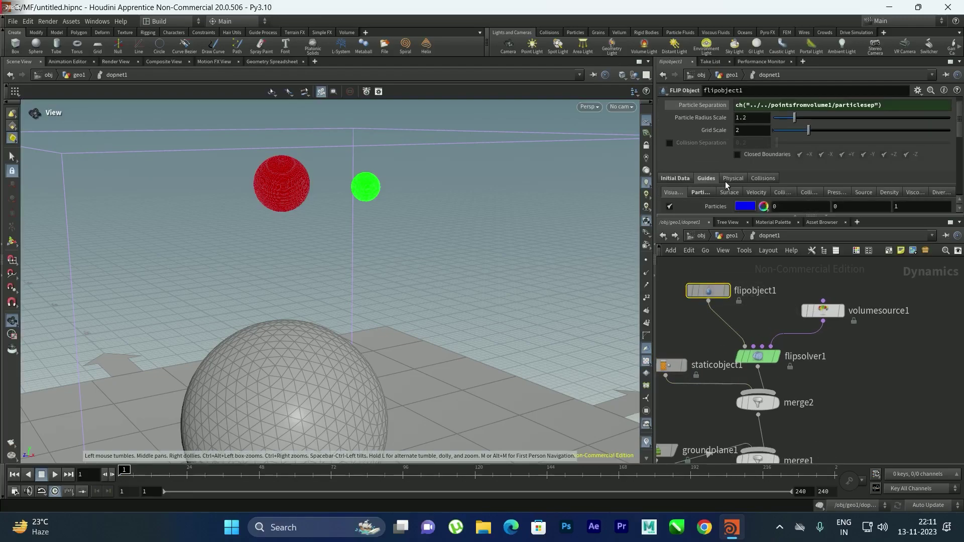
pyautogui.click(736, 178)
pyautogui.scroll(-4, 711, 171)
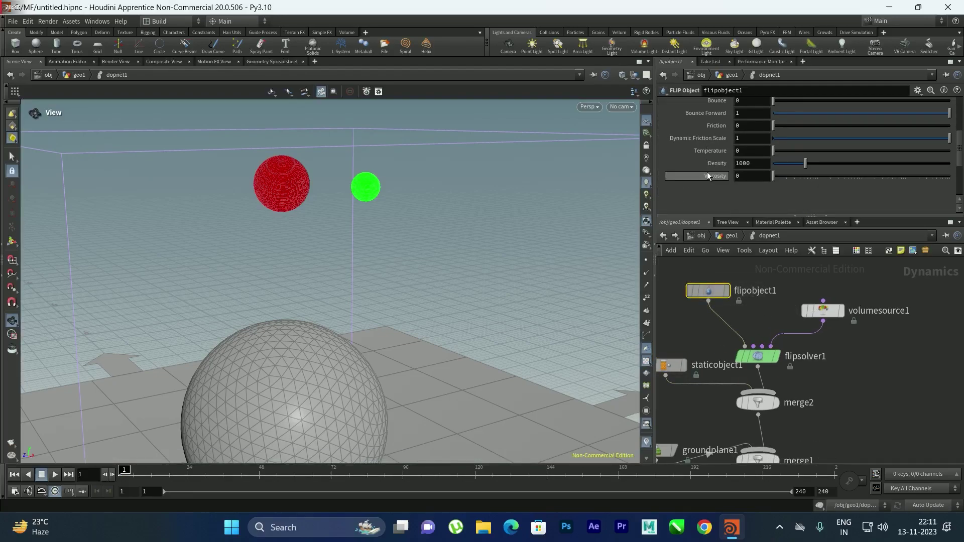
pyautogui.moveTo(755, 176); pyautogui.dragTo(691, 181)
pyautogui.write('10')
pyautogui.press('Return')
# Step: Turn on Enable Viscosity and Viscosity by Attribute on flipsolver1, then save the scene
pyautogui.scroll(4, 696, 173)
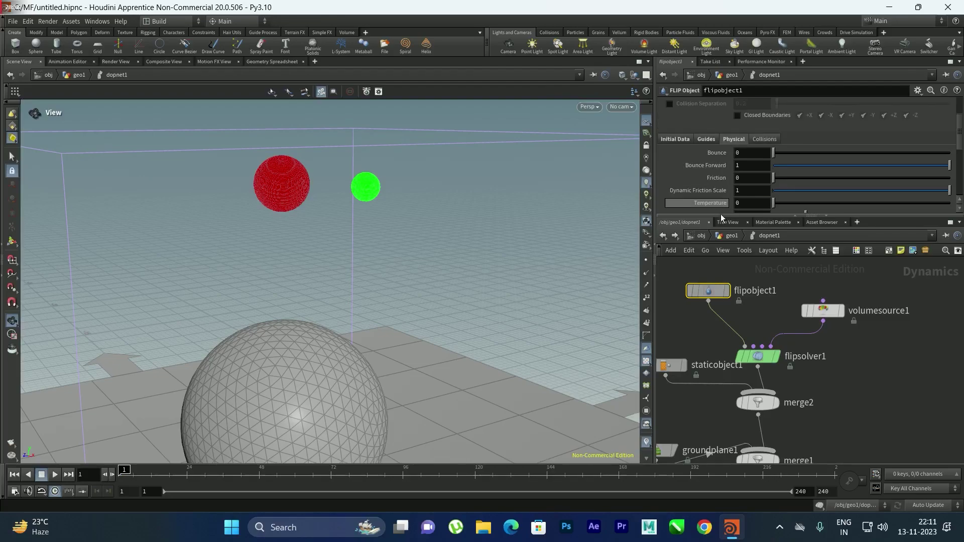
pyautogui.click(766, 357)
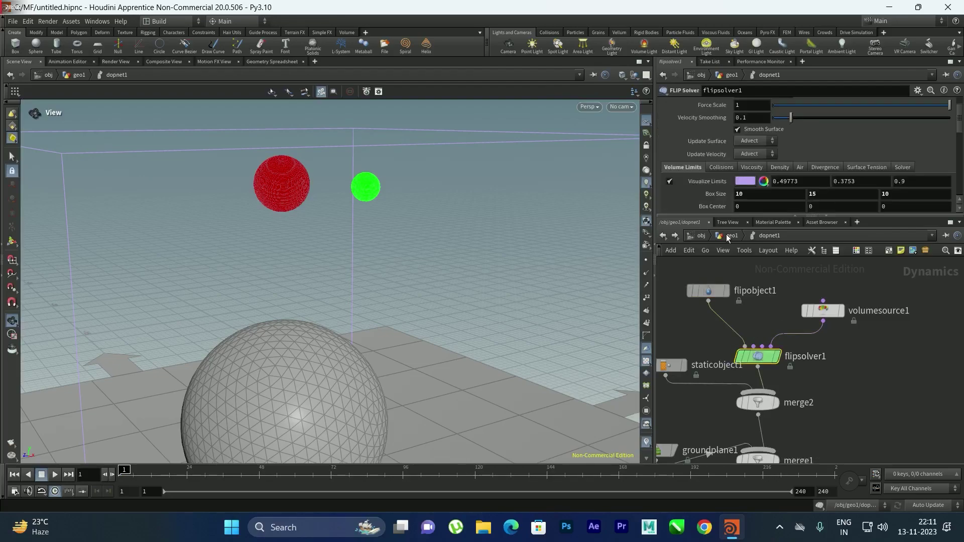
pyautogui.click(753, 167)
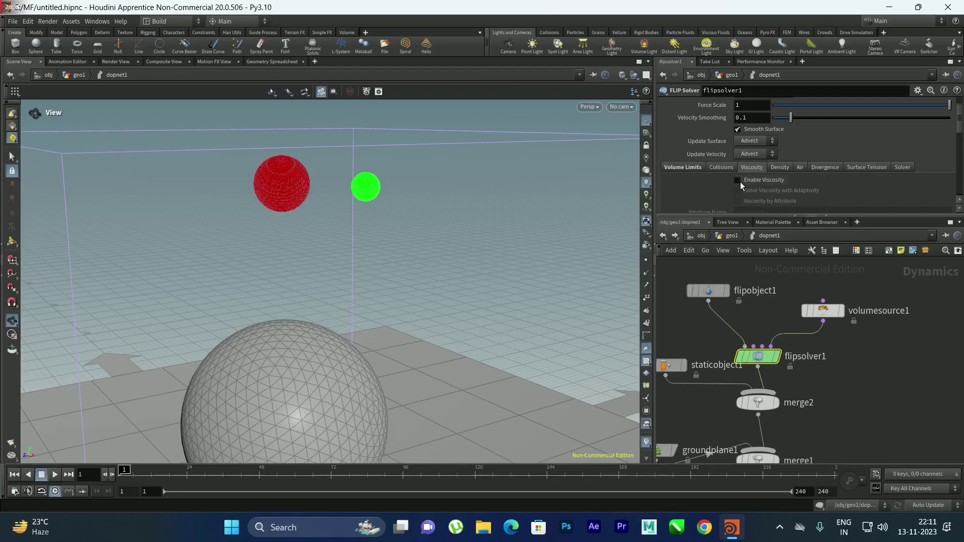
pyautogui.click(738, 179)
pyautogui.scroll(-2, 722, 194)
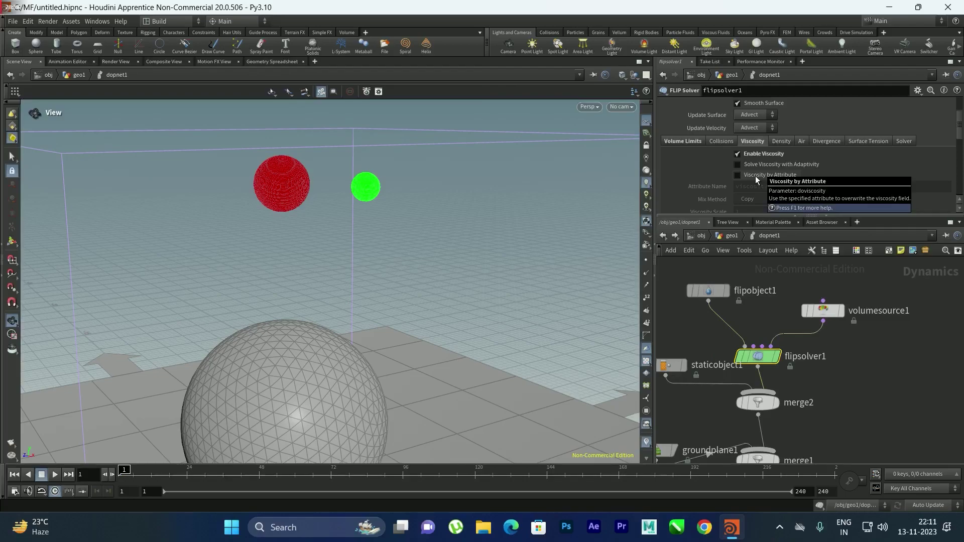
pyautogui.click(749, 177)
pyautogui.hotkey('ctrl', 's')
pyautogui.moveTo(395, 171); pyautogui.dragTo(205, 351)
# Step: Save, then orbit, pan and zoom around the viscous red and green fluid on the sphere at frame 31
pyautogui.hotkey('ctrl', 's')
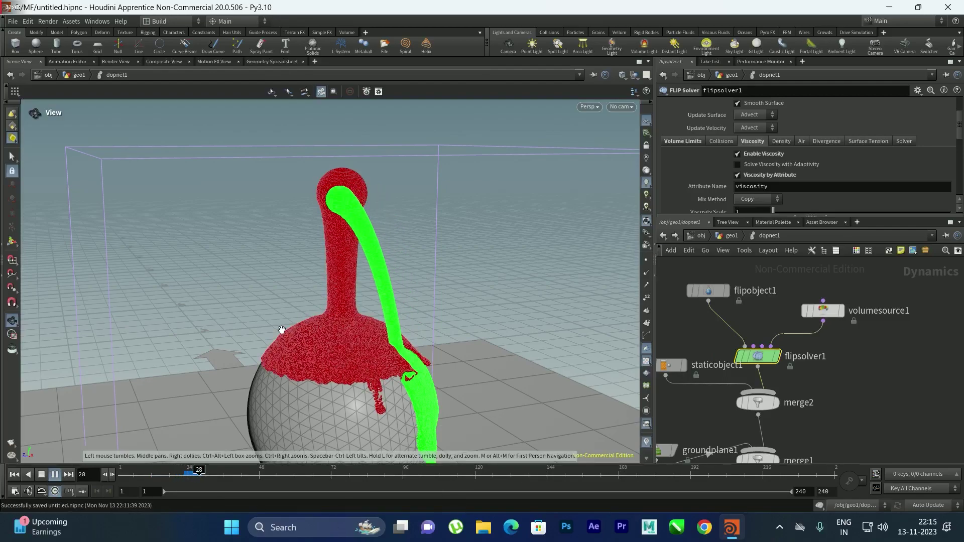
pyautogui.moveTo(282, 330); pyautogui.dragTo(449, 358)
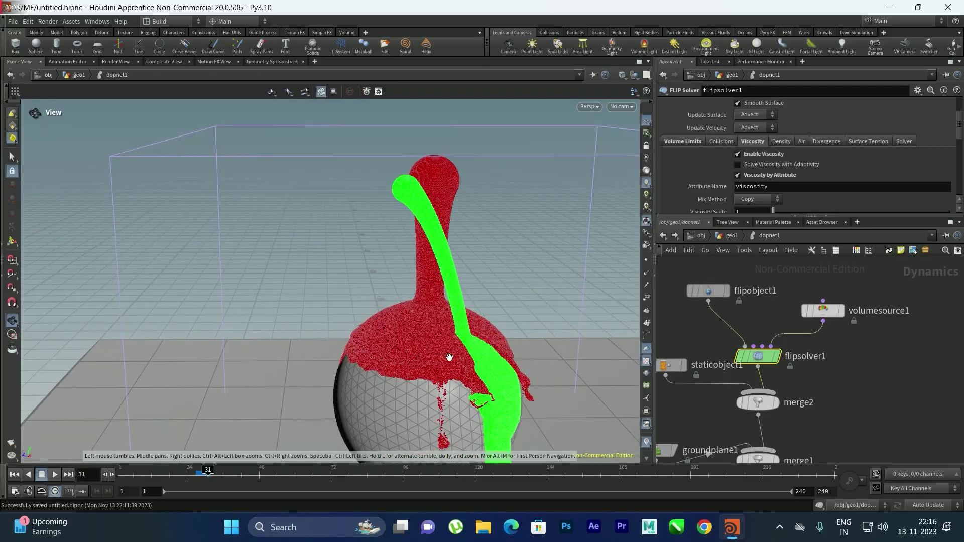
pyautogui.moveTo(425, 320); pyautogui.dragTo(361, 271, button='middle')
pyautogui.scroll(2, 438, 305)
pyautogui.moveTo(434, 310); pyautogui.dragTo(384, 314, button='middle')
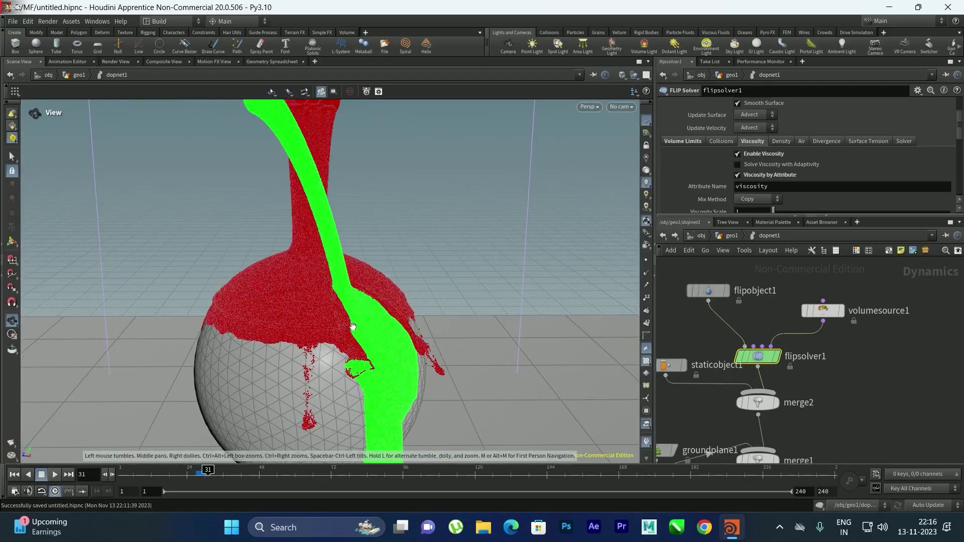
pyautogui.scroll(2, 382, 309)
pyautogui.moveTo(382, 310)
pyautogui.mouseDown()
pyautogui.moveTo(370, 323)
pyautogui.moveTo(502, 321)
pyautogui.moveTo(395, 314)
pyautogui.mouseUp()
pyautogui.moveTo(416, 315); pyautogui.dragTo(395, 304, button='middle')
pyautogui.scroll(-3, 455, 331)
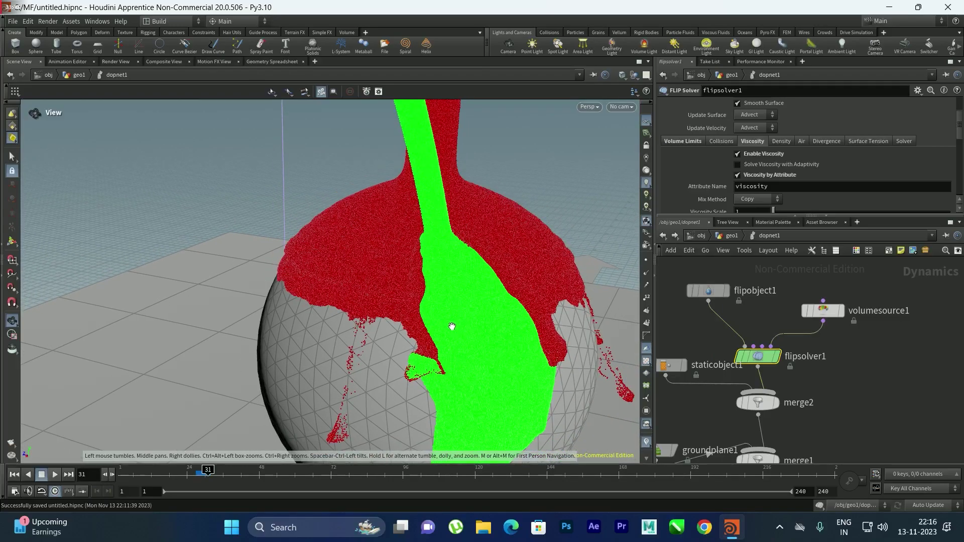
pyautogui.scroll(-4, 450, 288)
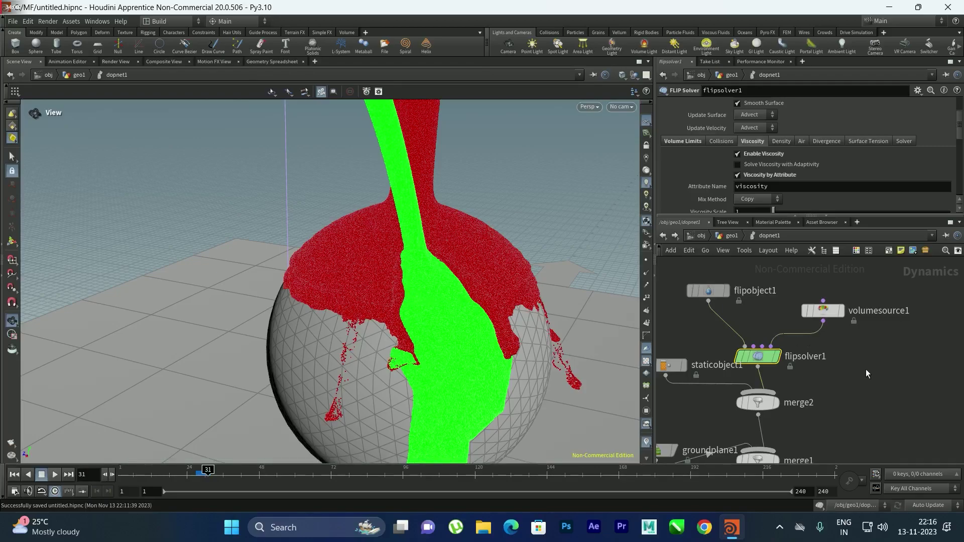
pyautogui.moveTo(814, 383); pyautogui.dragTo(862, 328, button='middle')
pyautogui.scroll(-2, 863, 311)
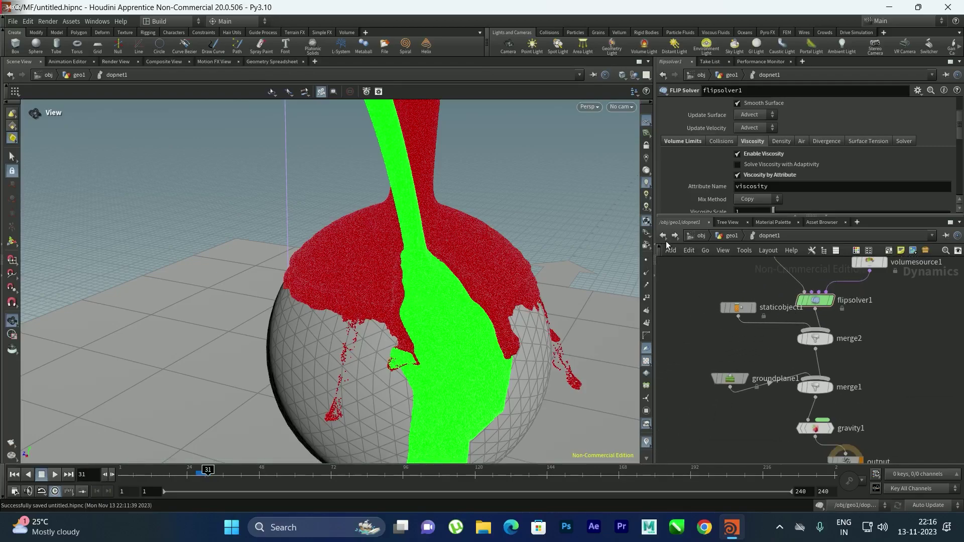
pyautogui.moveTo(932, 355); pyautogui.dragTo(926, 358, button='middle')
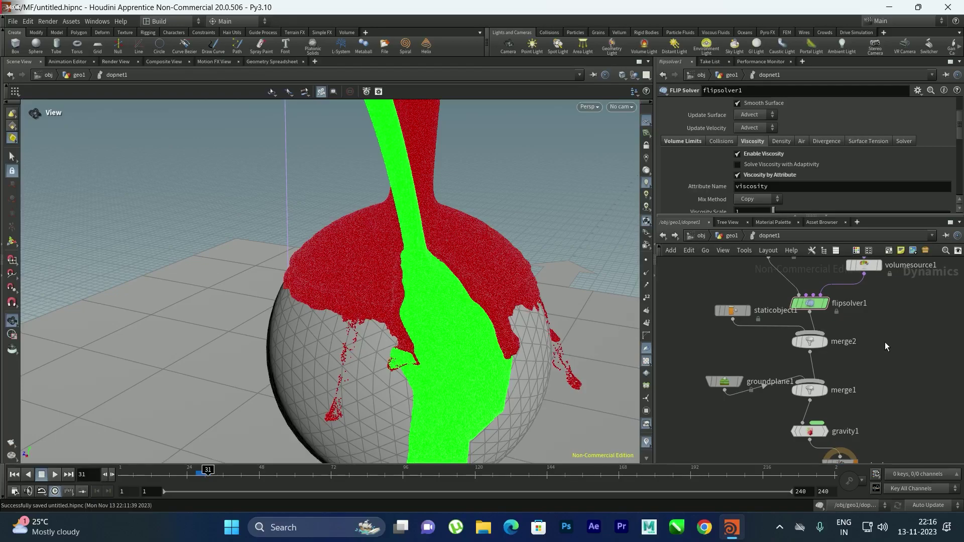
# Step: Go up to geo1, inspect color1's colour, and rewind the simulation to frame 1
pyautogui.click(664, 236)
pyautogui.moveTo(833, 328); pyautogui.dragTo(853, 379, button='middle')
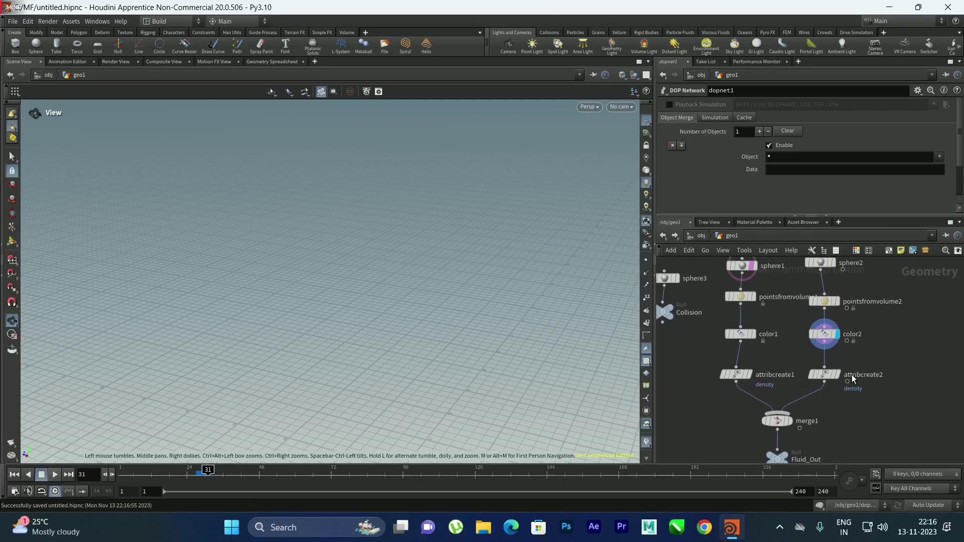
pyautogui.click(748, 334)
pyautogui.click(738, 170)
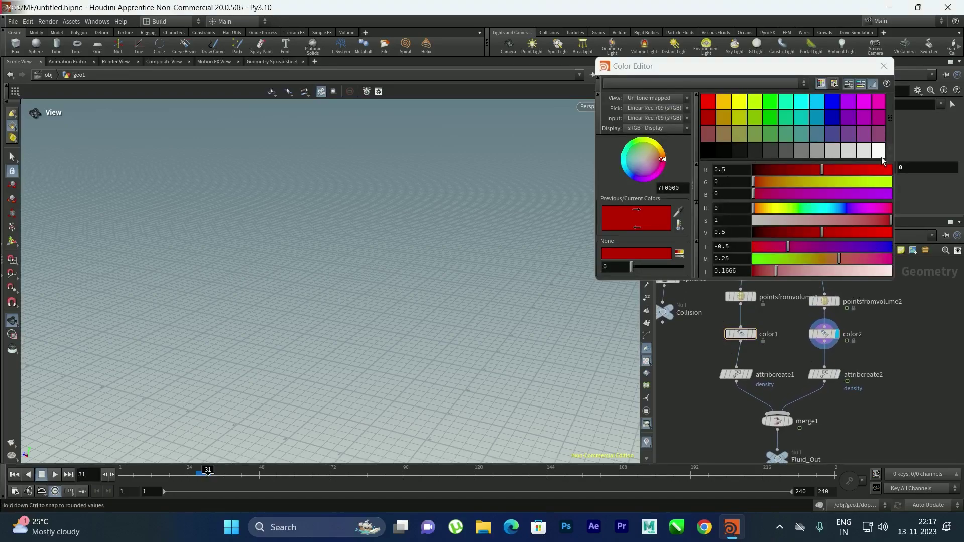
pyautogui.click(884, 66)
pyautogui.click(14, 474)
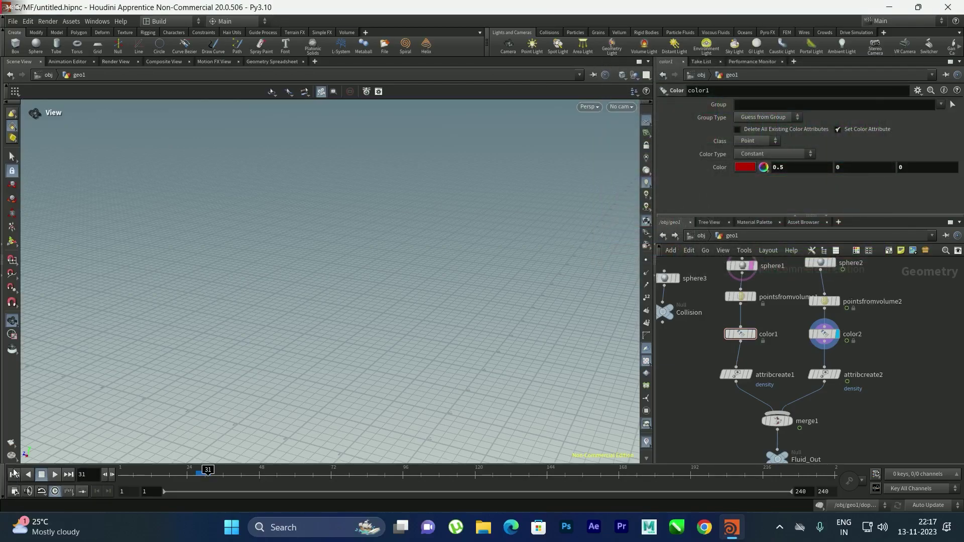
# Step: Set color1 to white and color2 to black, then go back into dopnet1
pyautogui.click(748, 336)
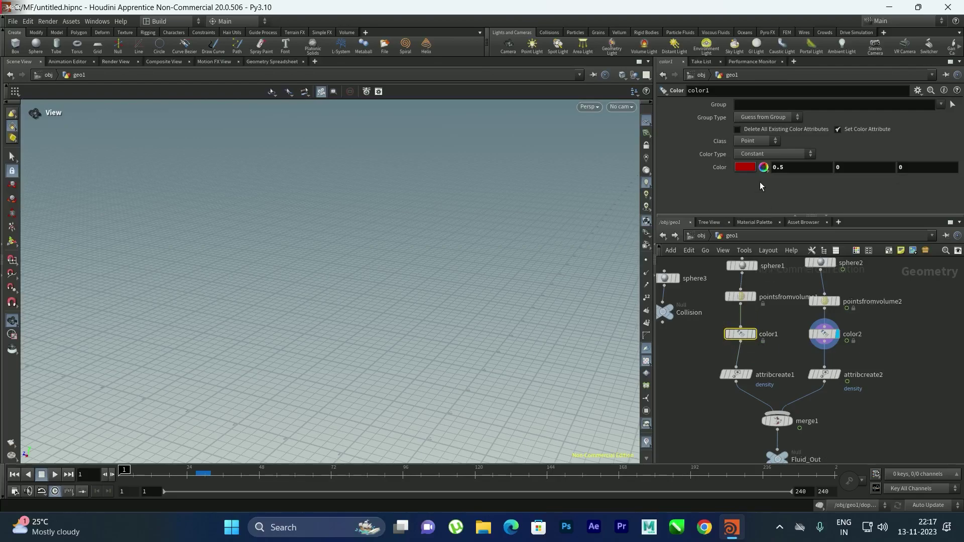
pyautogui.click(745, 168)
pyautogui.click(882, 152)
pyautogui.click(884, 66)
pyautogui.click(825, 335)
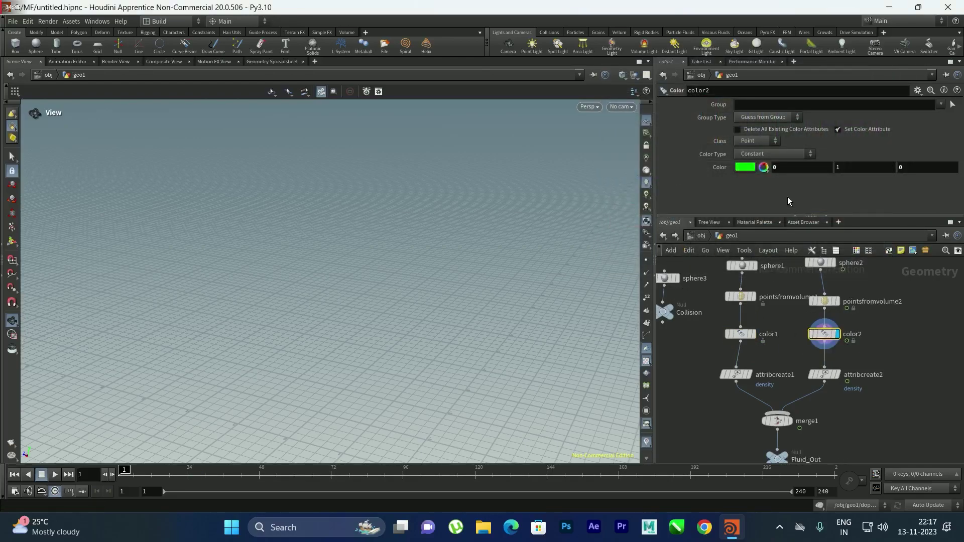
pyautogui.click(746, 168)
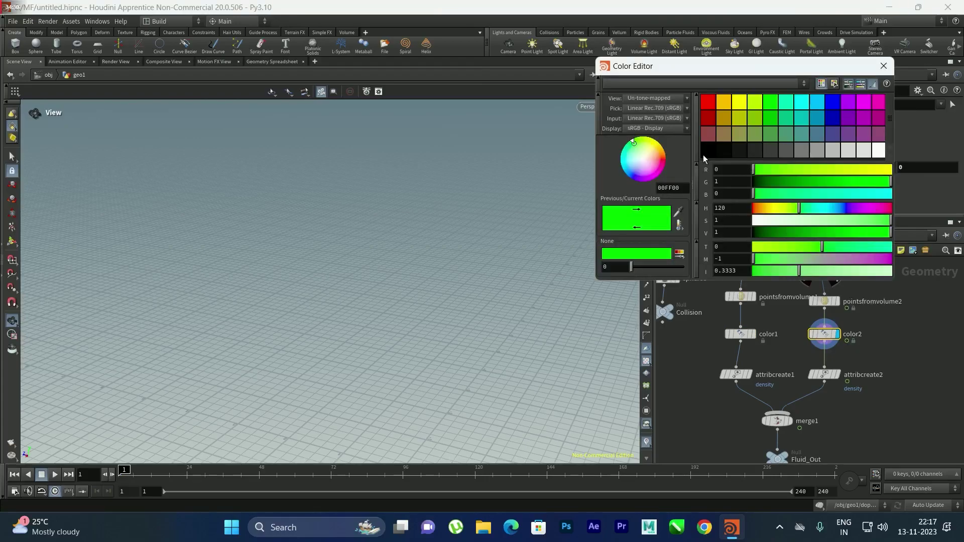
pyautogui.click(710, 150)
pyautogui.click(882, 70)
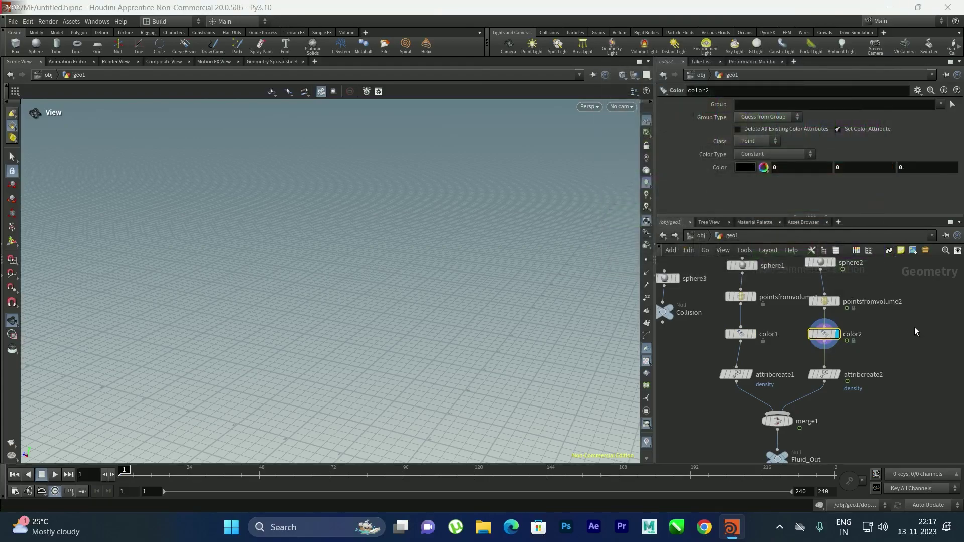
pyautogui.click(675, 236)
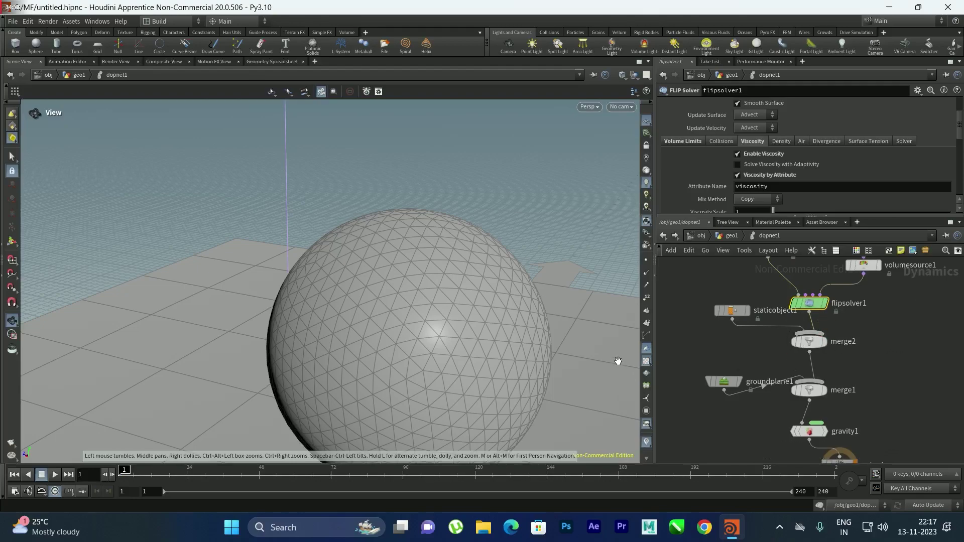
# Step: Add a SOP Solver node (sopsolver1) to the DOP network
pyautogui.scroll(-7, 422, 236)
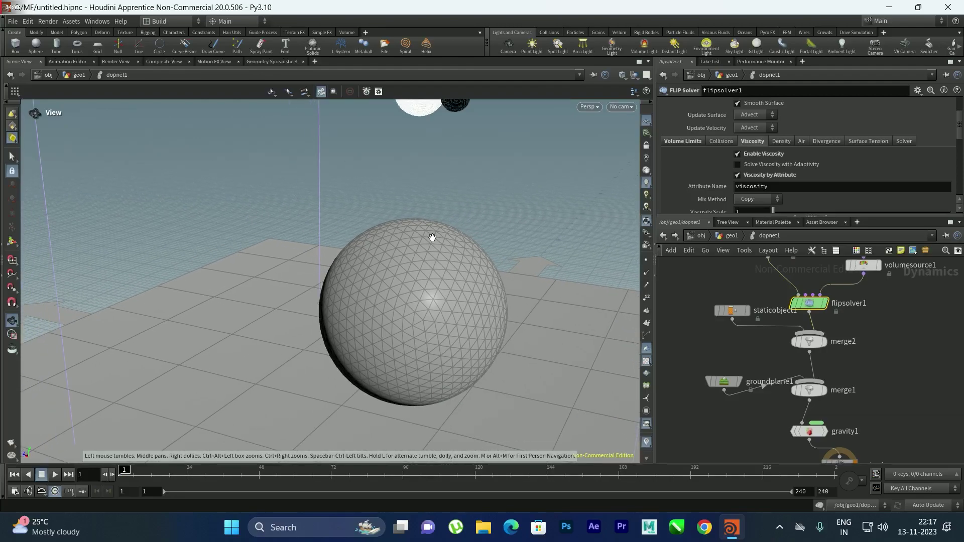
pyautogui.scroll(-1, 449, 188)
pyautogui.moveTo(462, 224); pyautogui.dragTo(248, 327)
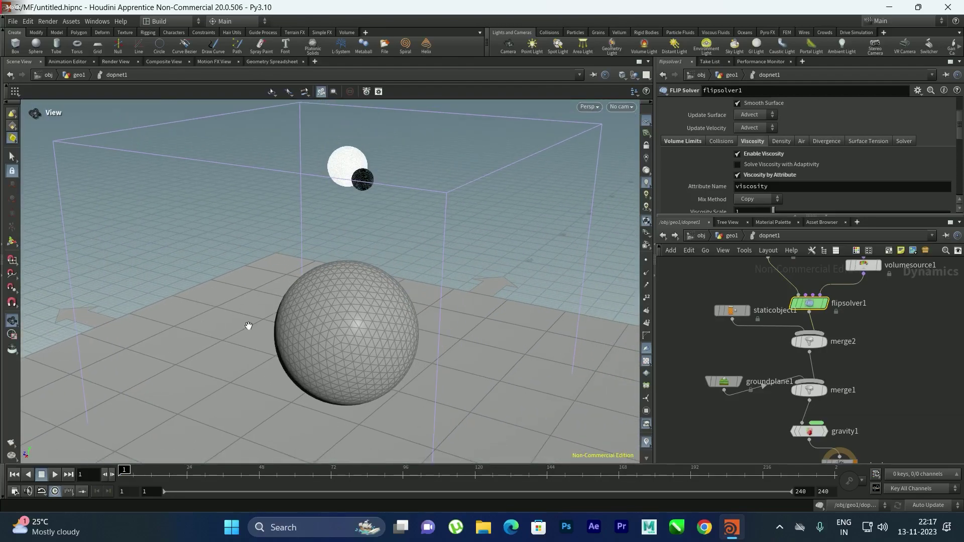
pyautogui.moveTo(839, 339); pyautogui.dragTo(809, 306, button='middle')
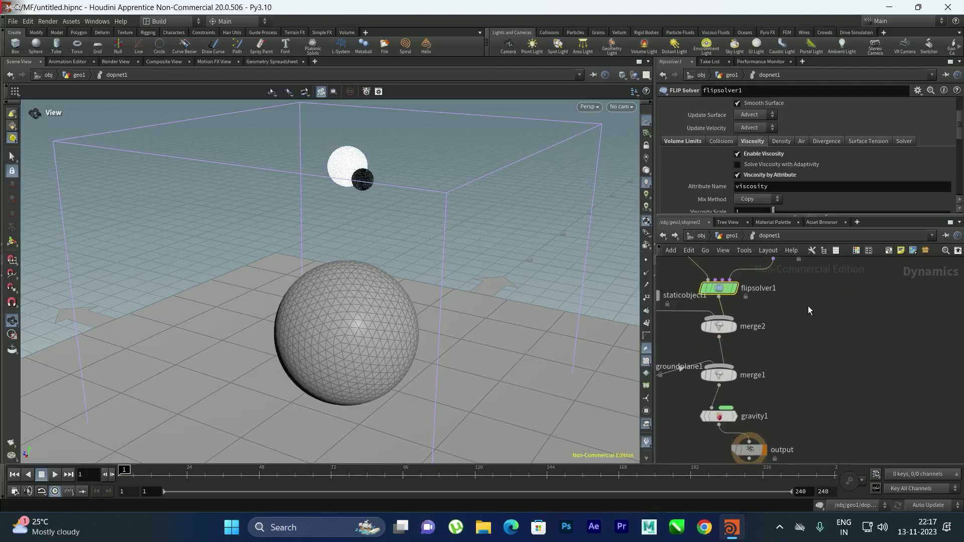
pyautogui.press('Tab')
pyautogui.write('sop so')
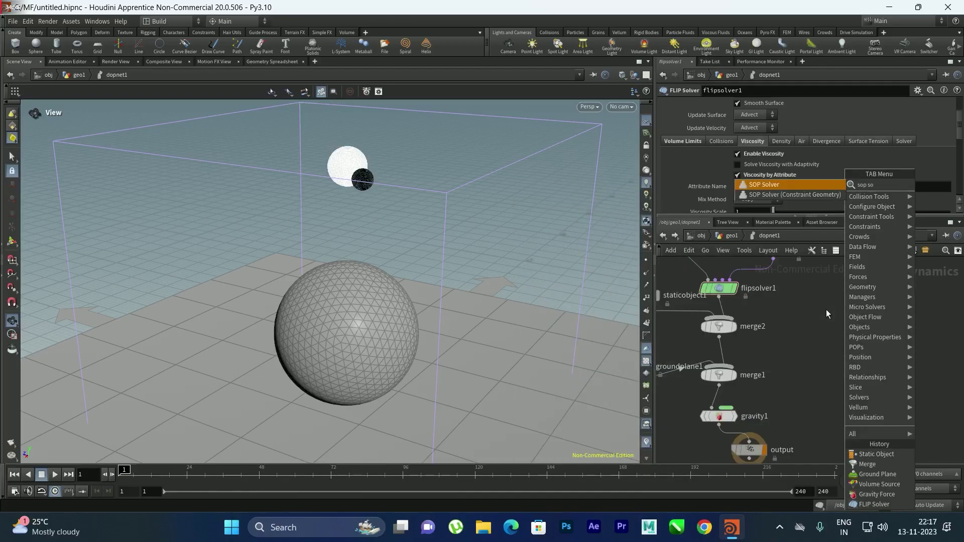
pyautogui.press('Return')
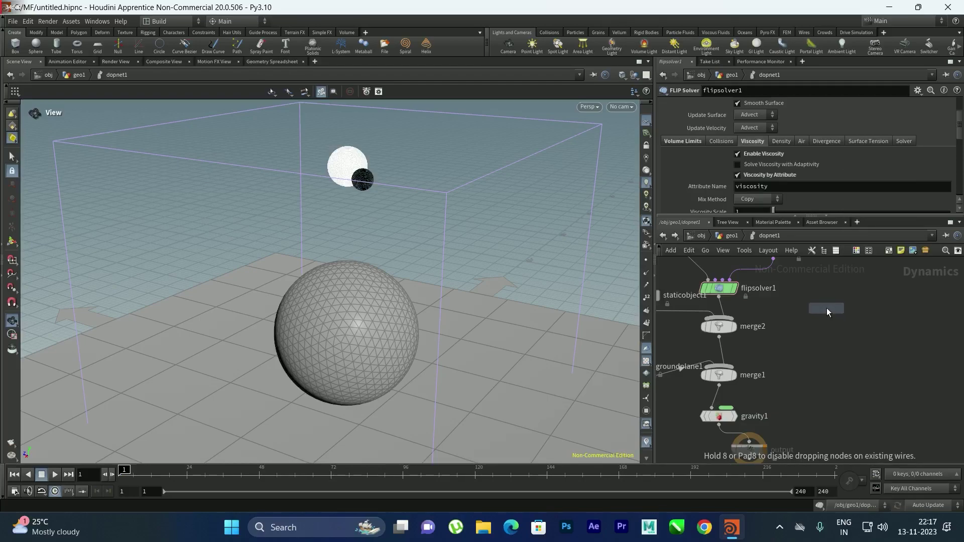
pyautogui.click(855, 291)
# Step: Add a Multiple Solver node (multisolver1) to the network
pyautogui.press('Tab')
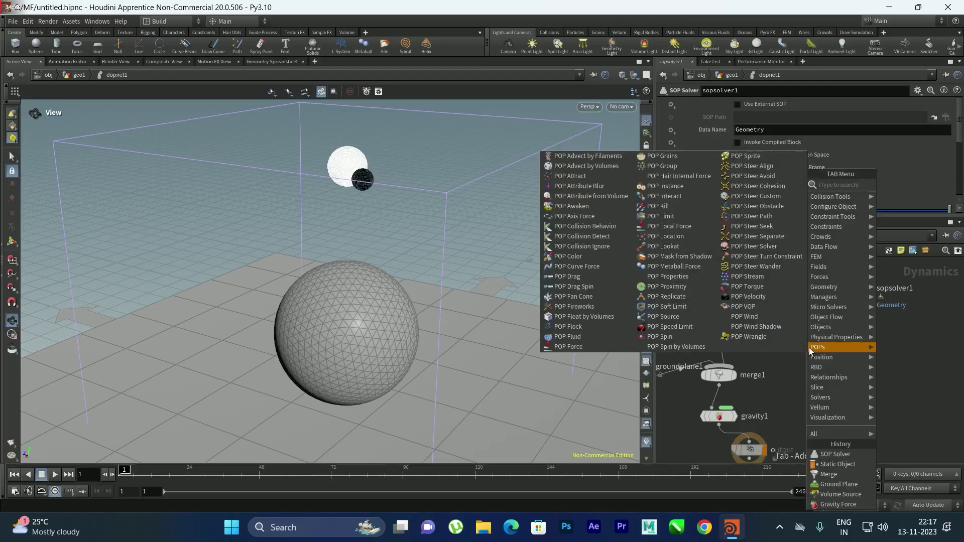
pyautogui.write('multi')
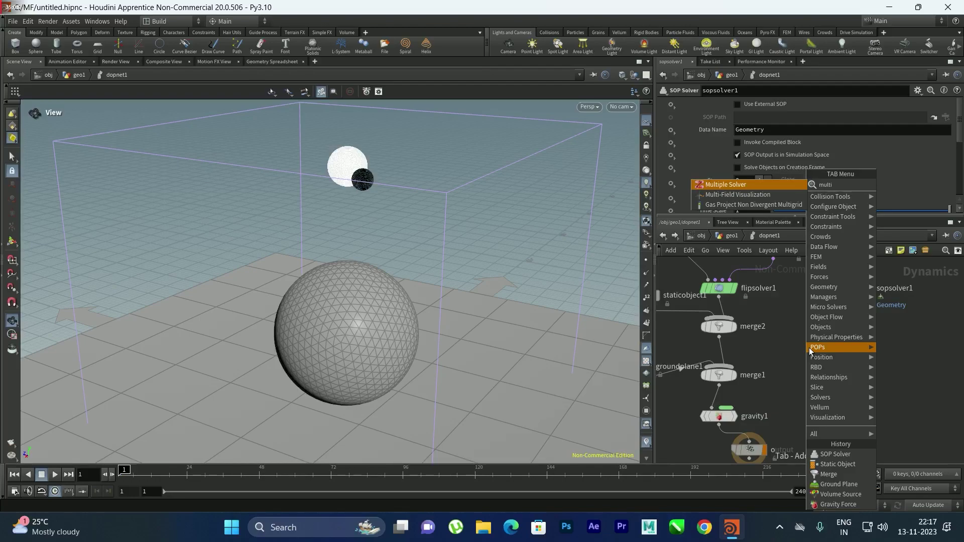
pyautogui.press('Return')
pyautogui.click(806, 339)
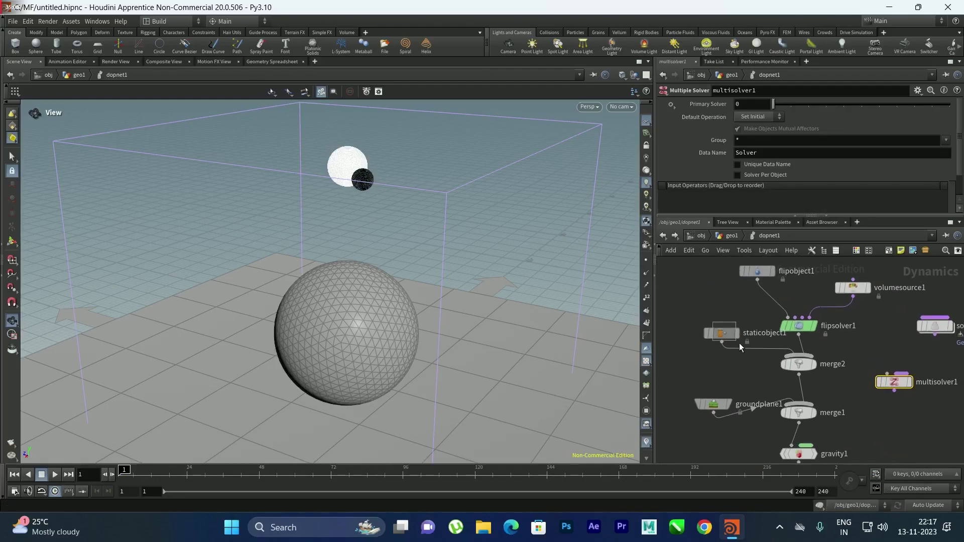
# Step: Rearrange staticobject1, merge2 and the three FLIP nodes to make room
pyautogui.click(739, 341)
pyautogui.moveTo(806, 369); pyautogui.dragTo(809, 387)
pyautogui.moveTo(727, 336); pyautogui.dragTo(719, 355)
pyautogui.scroll(-2, 819, 339)
pyautogui.scroll(-1, 819, 338)
pyautogui.moveTo(819, 338); pyautogui.dragTo(800, 373, button='middle')
pyautogui.moveTo(740, 303); pyautogui.dragTo(846, 386)
pyautogui.moveTo(792, 363); pyautogui.dragTo(791, 324)
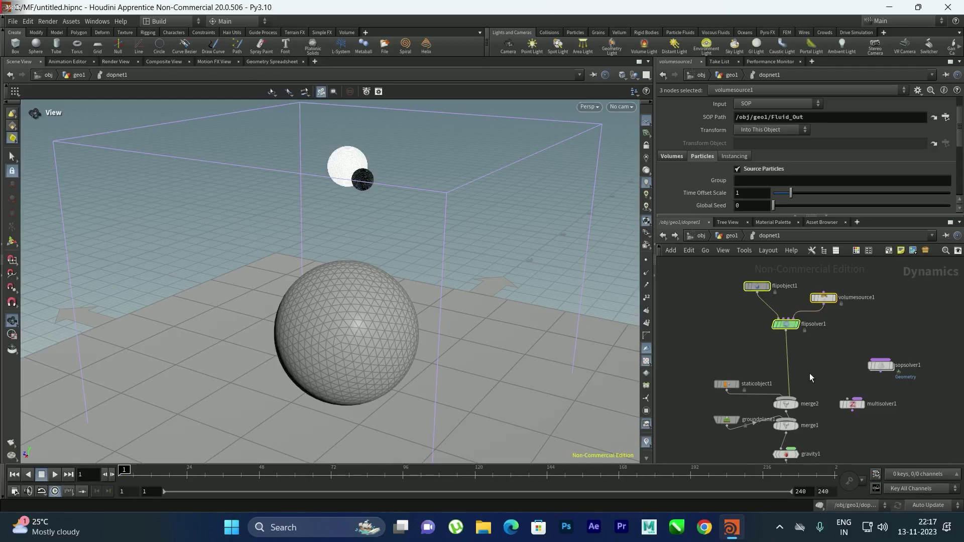
pyautogui.click(810, 373)
pyautogui.scroll(3, 809, 373)
# Step: Insert multisolver1 between flipsolver1 and merge2, wiring flipsolver1 and sopsolver1 into it
pyautogui.moveTo(863, 418); pyautogui.dragTo(772, 346)
pyautogui.moveTo(809, 322); pyautogui.dragTo(853, 367, button='middle')
pyautogui.moveTo(771, 289); pyautogui.dragTo(805, 388)
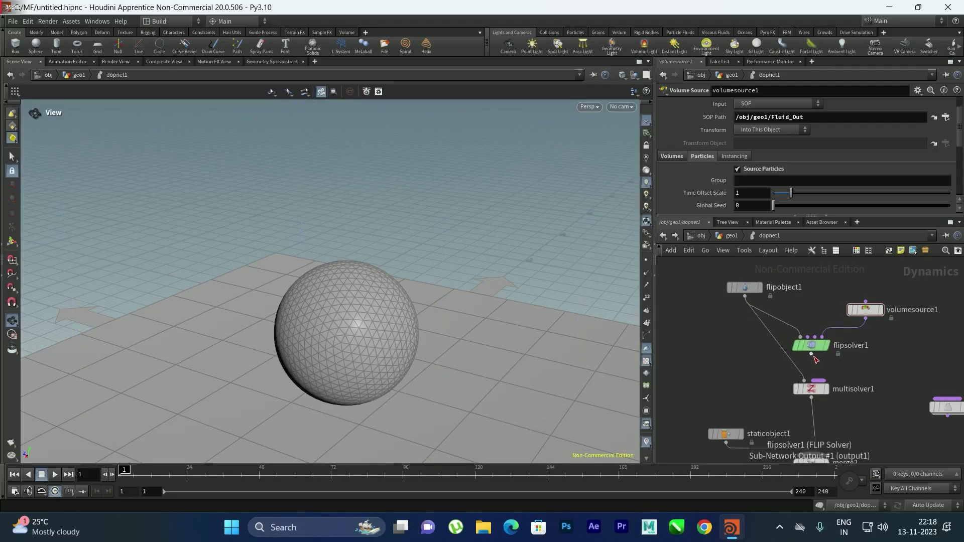
pyautogui.moveTo(812, 355); pyautogui.dragTo(820, 382)
pyautogui.moveTo(865, 370); pyautogui.dragTo(807, 325, button='middle')
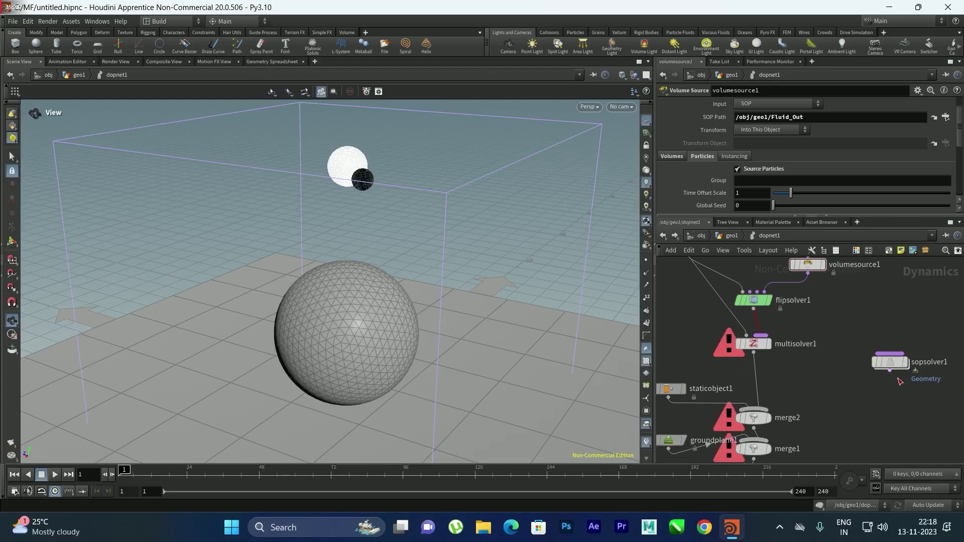
pyautogui.moveTo(892, 368); pyautogui.dragTo(760, 336)
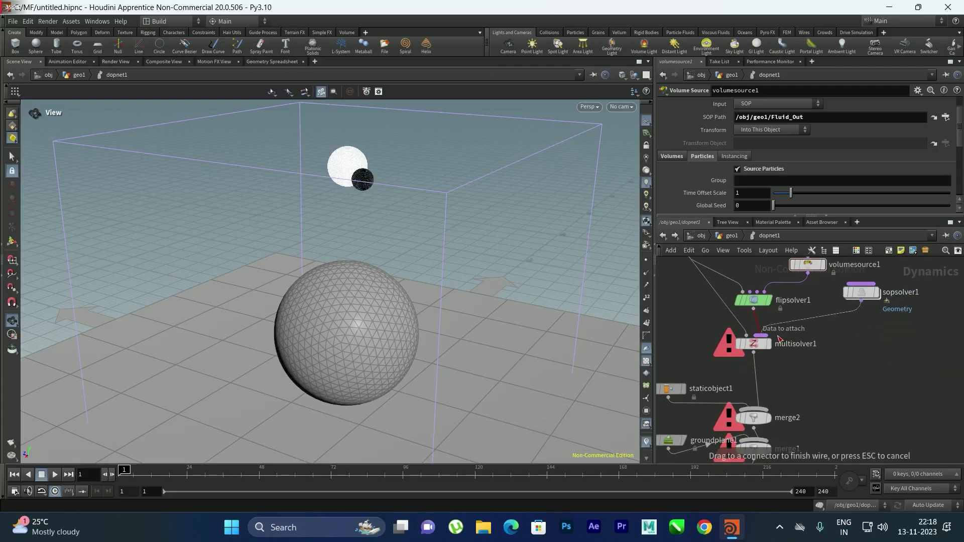
pyautogui.moveTo(832, 354); pyautogui.dragTo(838, 381, button='middle')
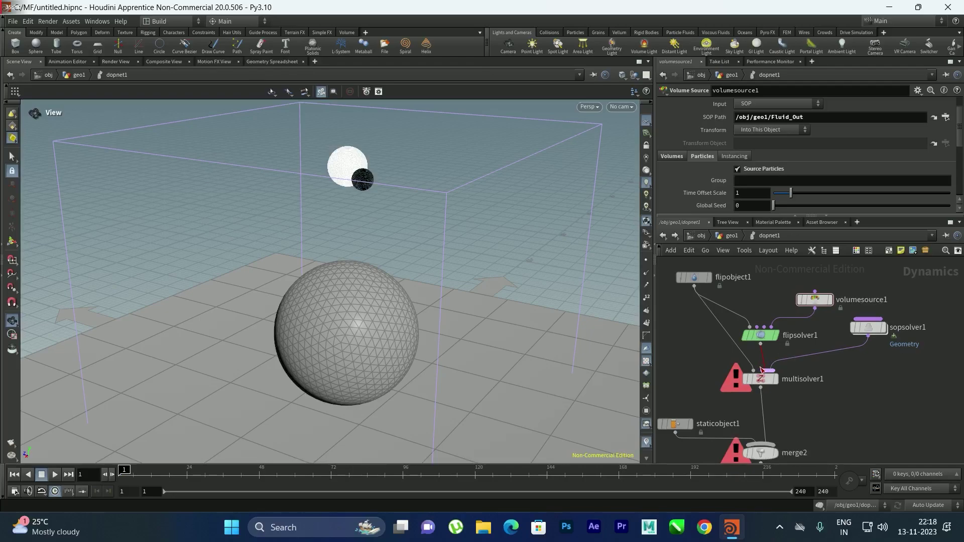
pyautogui.click(761, 371)
pyautogui.moveTo(867, 356); pyautogui.dragTo(838, 352, button='middle')
# Step: Inside sopsolver1, insert an Attribute Transfer node between dop_geometry and OUT
pyautogui.moveTo(838, 321)
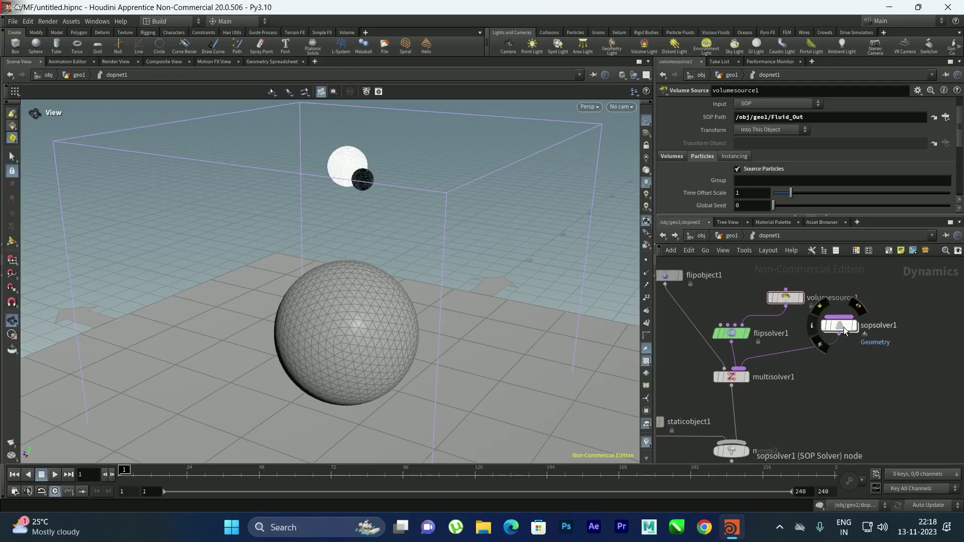
pyautogui.doubleClick(844, 327)
pyautogui.scroll(5, 788, 346)
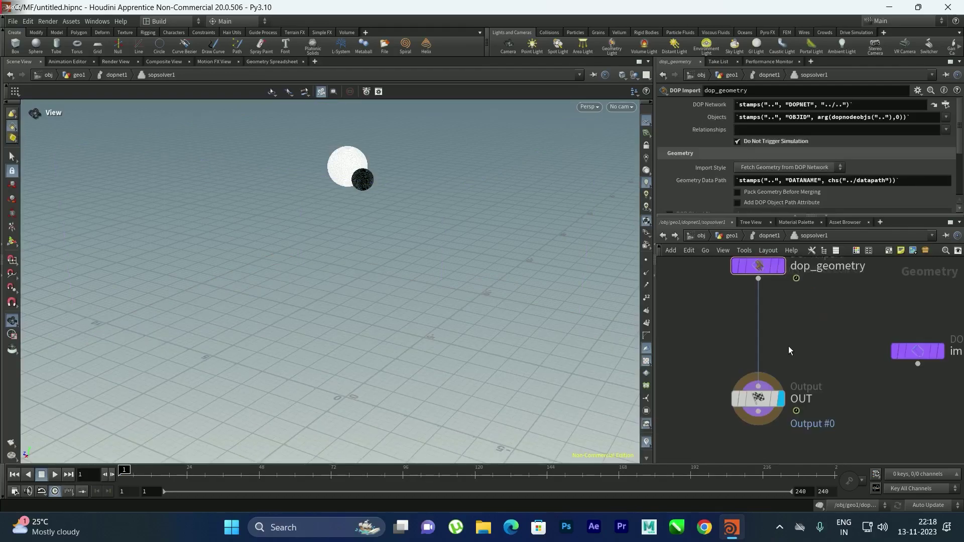
pyautogui.press('Tab')
pyautogui.write('atr')
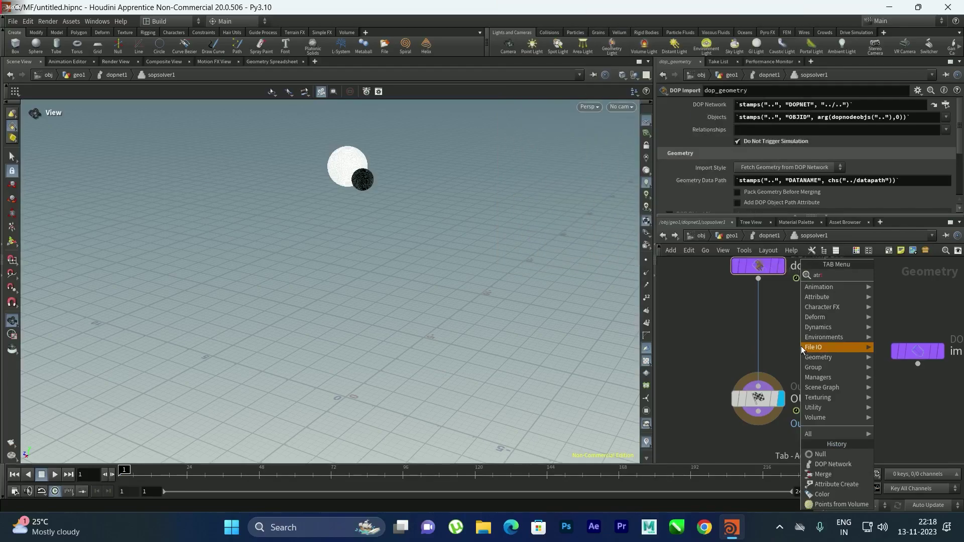
pyautogui.write('tribute tr')
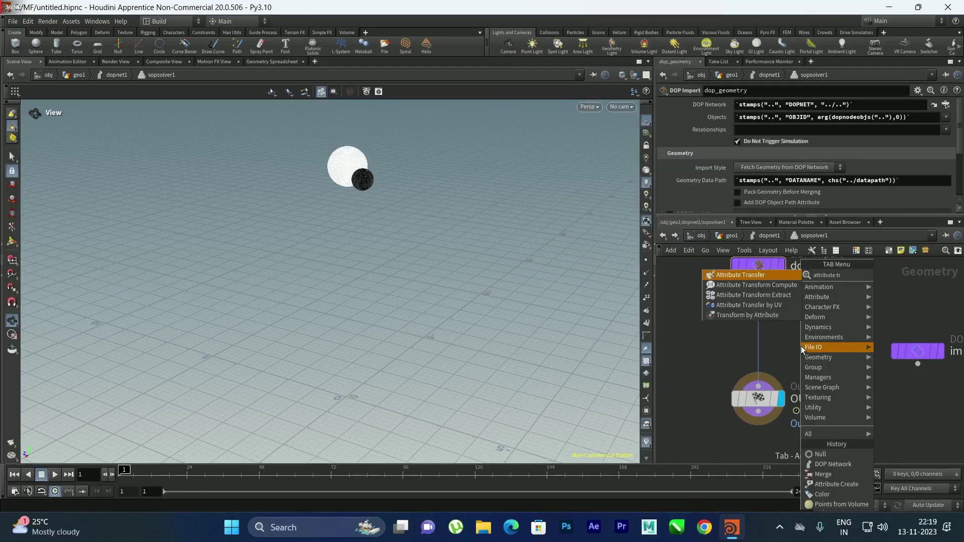
pyautogui.press('Return')
pyautogui.click(778, 324)
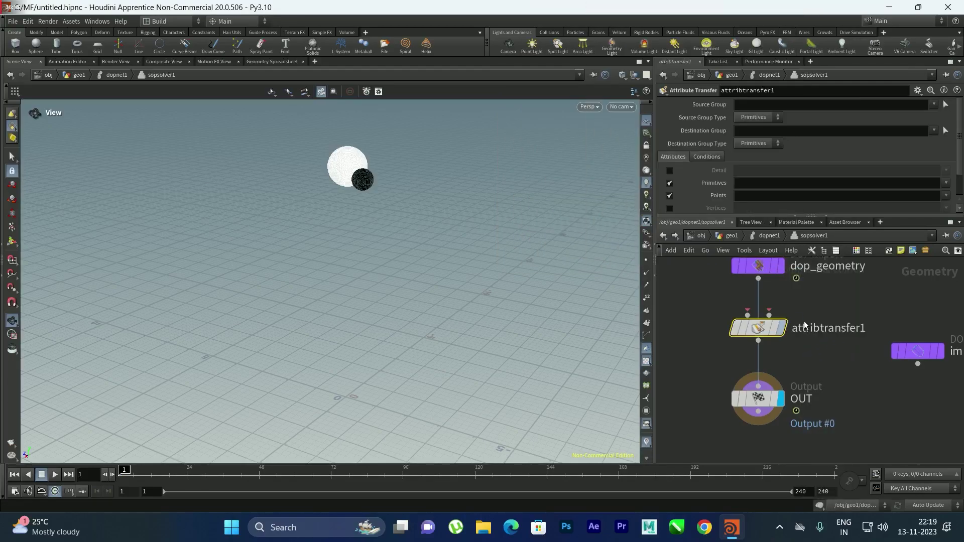
# Step: Feed dop_geometry into attribtransfer1's second input and save the scene
pyautogui.click(762, 266)
pyautogui.click(758, 279)
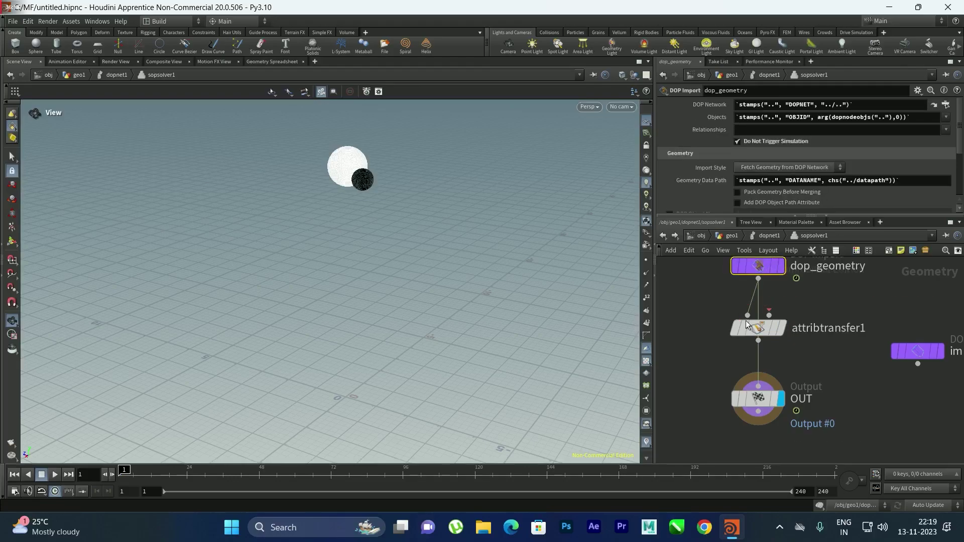
pyautogui.click(770, 315)
pyautogui.moveTo(772, 305); pyautogui.dragTo(759, 386)
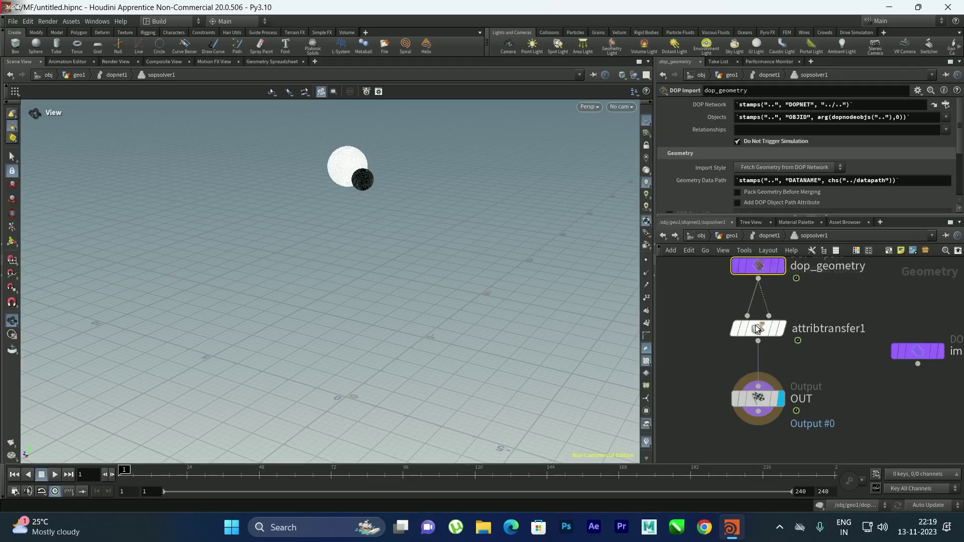
pyautogui.click(827, 297)
pyautogui.hotkey('ctrl', 's')
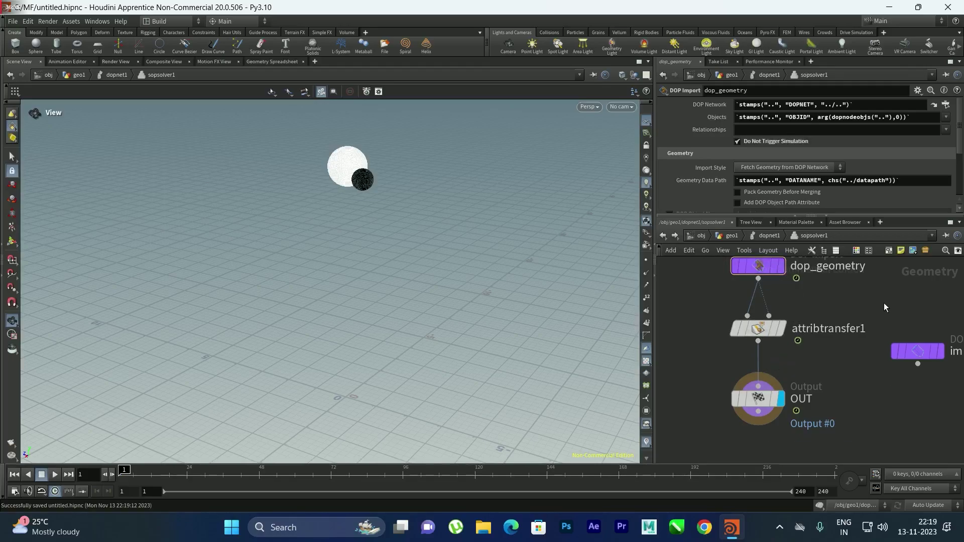
pyautogui.scroll(-4, 725, 183)
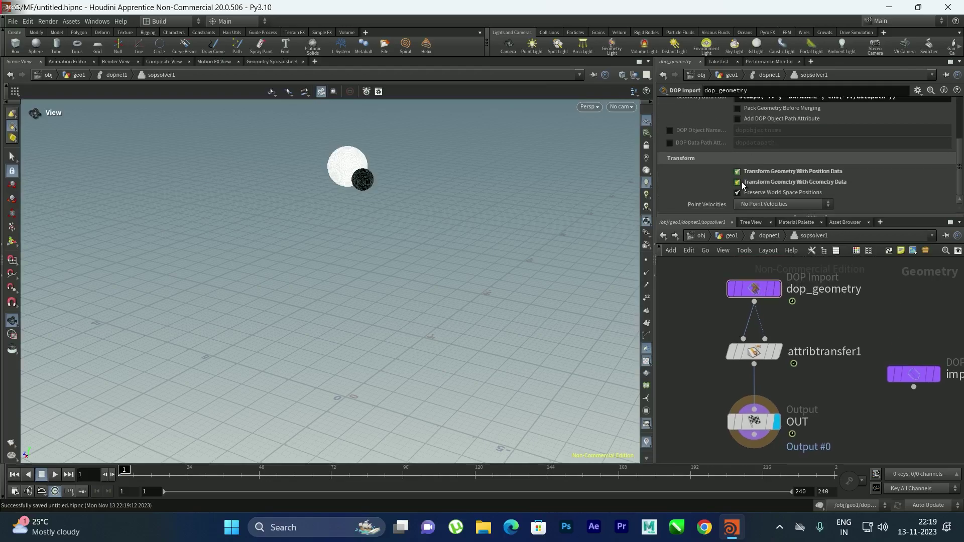
pyautogui.click(753, 353)
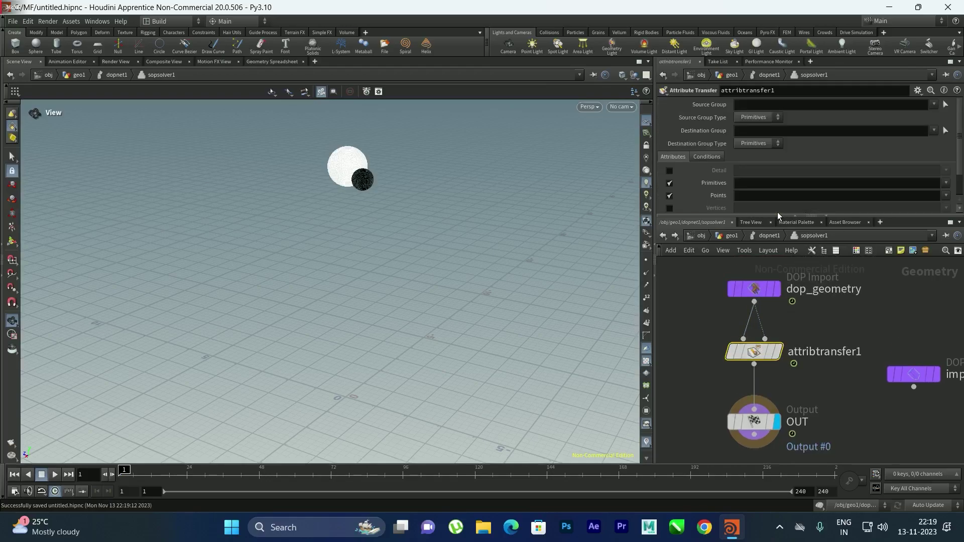
# Step: Transfer only point attributes Cd and density, turning off primitive attributes
pyautogui.click(946, 195)
pyautogui.click(929, 207)
pyautogui.click(946, 196)
pyautogui.click(926, 236)
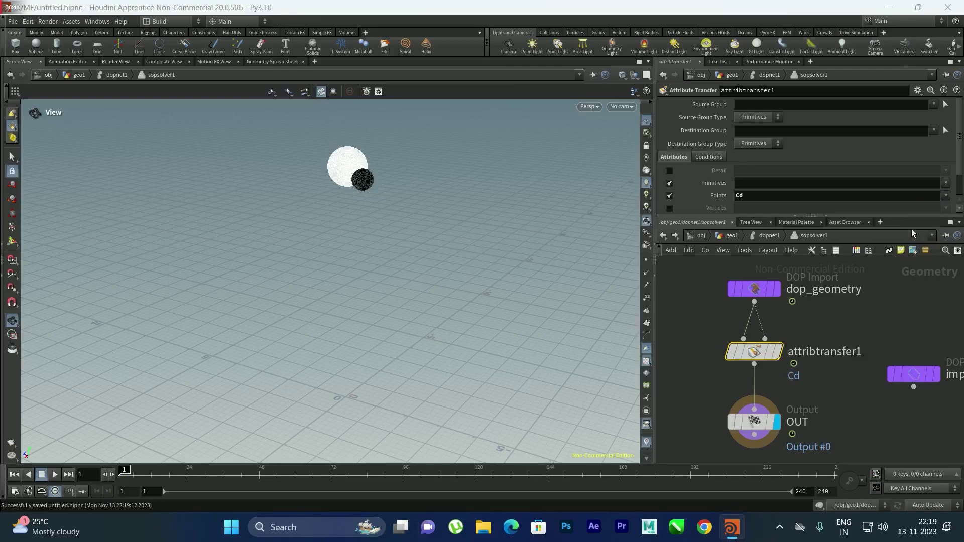
pyautogui.click(669, 183)
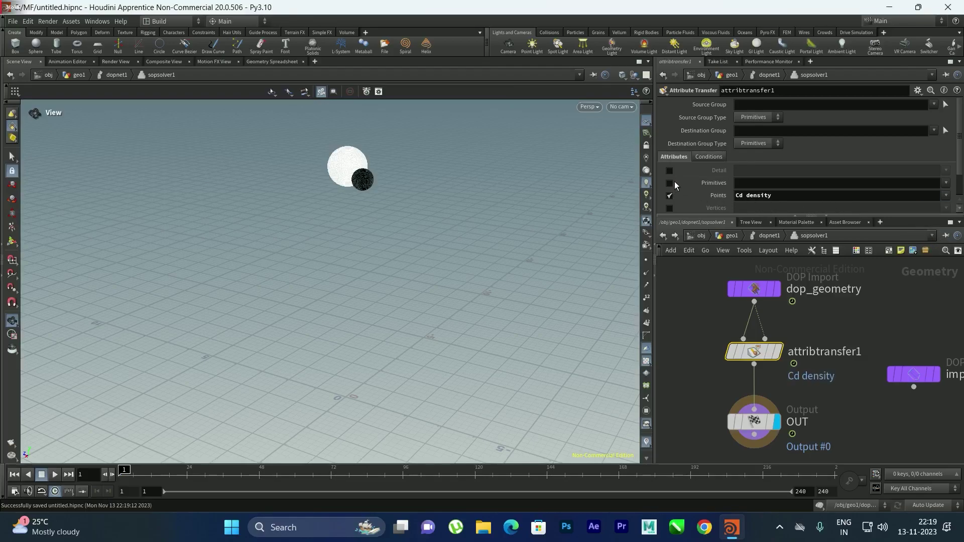
# Step: In Conditions, enter Max Sample Count 50 and Distance Threshold 0.1
pyautogui.click(721, 157)
pyautogui.scroll(-1, 739, 194)
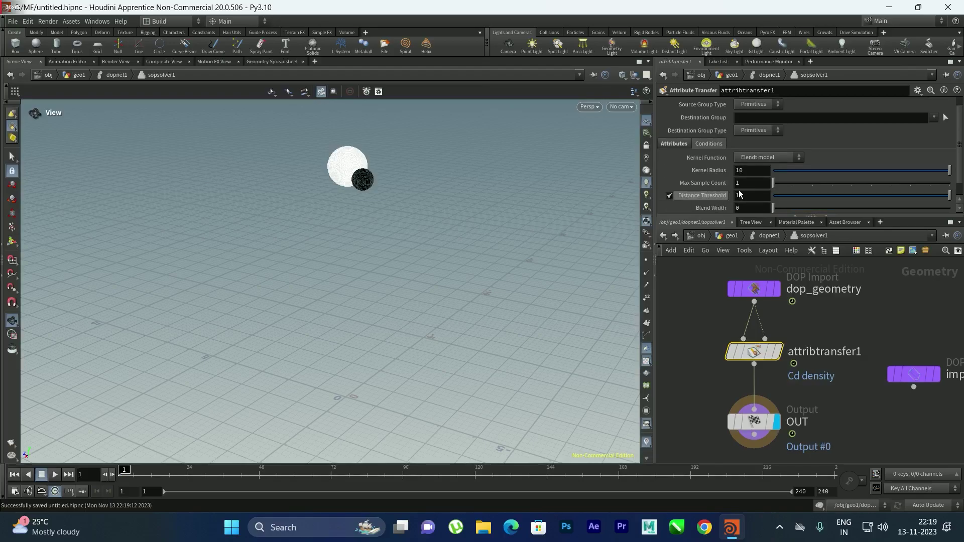
pyautogui.click(754, 184)
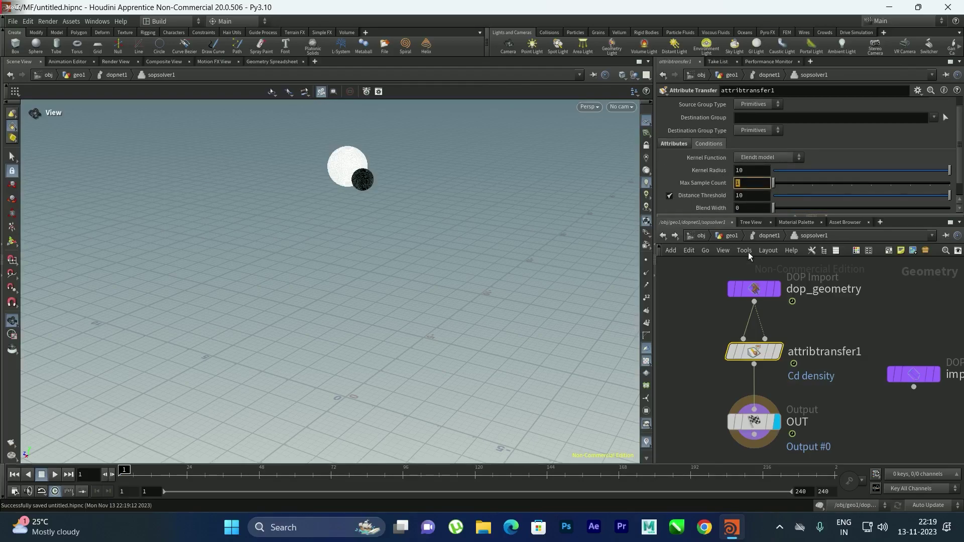
pyautogui.write('50')
pyautogui.press('Return')
pyautogui.write('0.1')
pyautogui.press('Return')
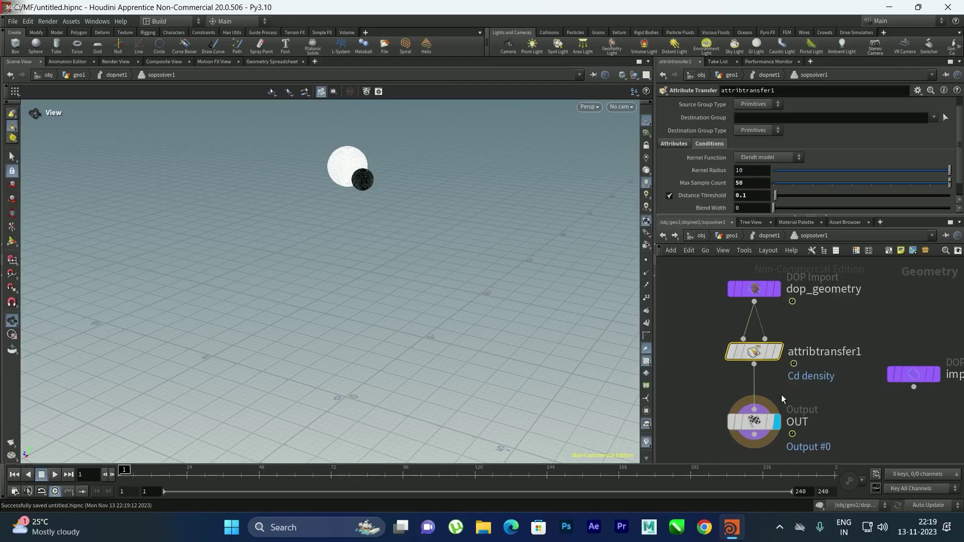
# Step: Correct Max Sample Count to 5 with Kernel Radius 10, save, and return to dopnet1
pyautogui.click(751, 172)
pyautogui.press('Tab')
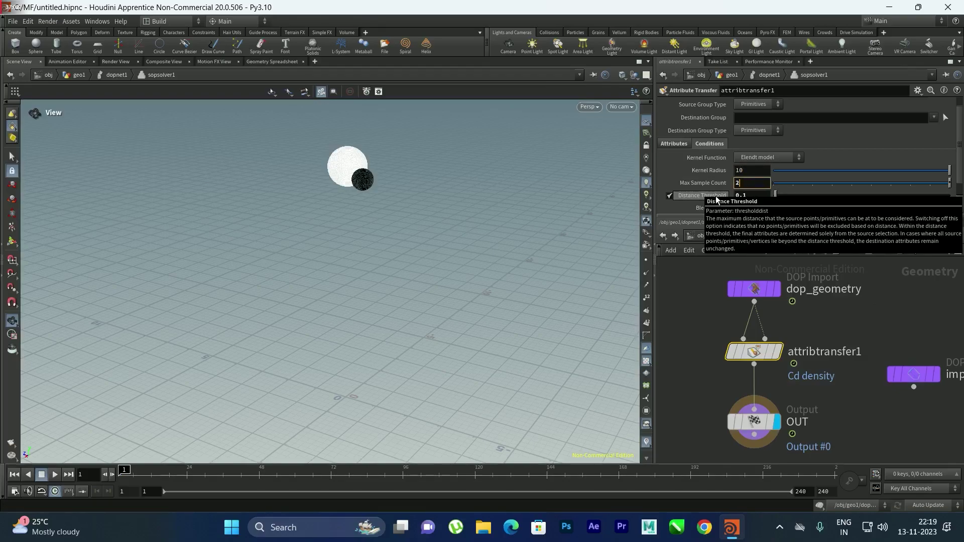
pyautogui.write('5')
pyautogui.press('Return')
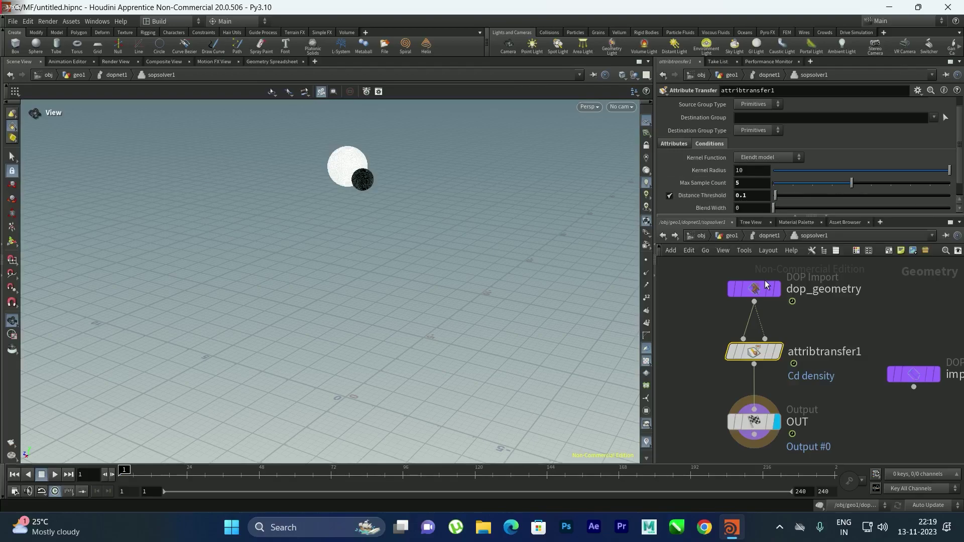
pyautogui.hotkey('ctrl', 's')
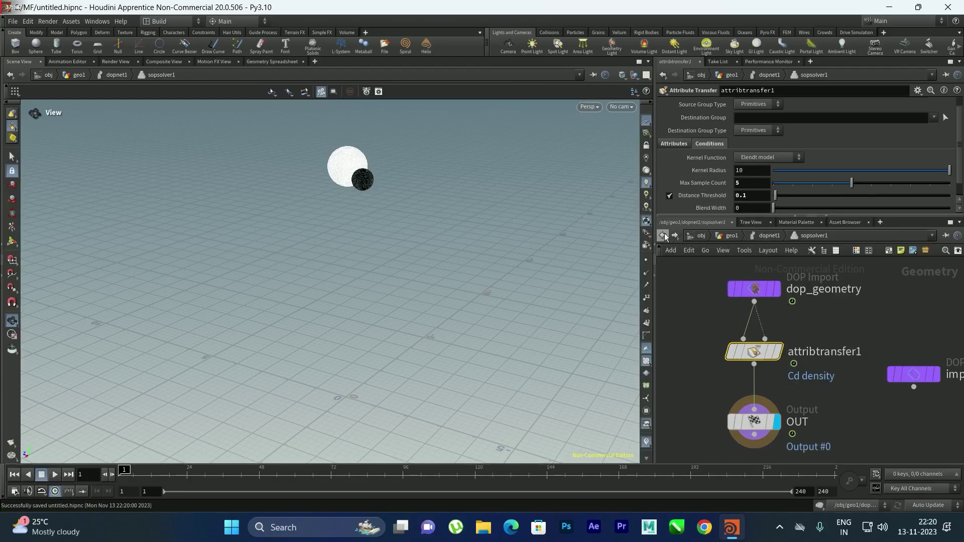
pyautogui.click(663, 236)
pyautogui.moveTo(345, 256); pyautogui.dragTo(373, 261)
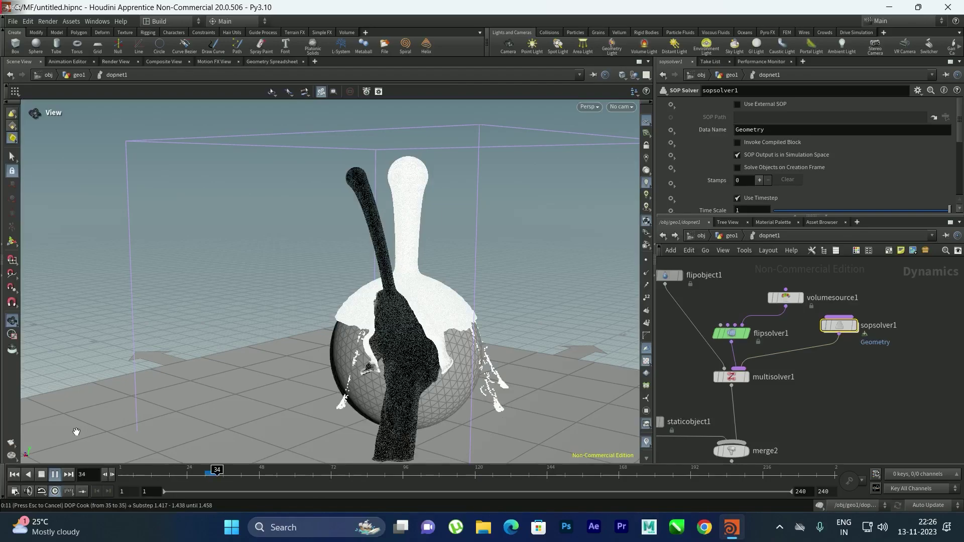
# Step: Stop playback and orbit and zoom around the fluid-covered sphere to inspect the sim
pyautogui.press('Escape')
pyautogui.scroll(5, 366, 284)
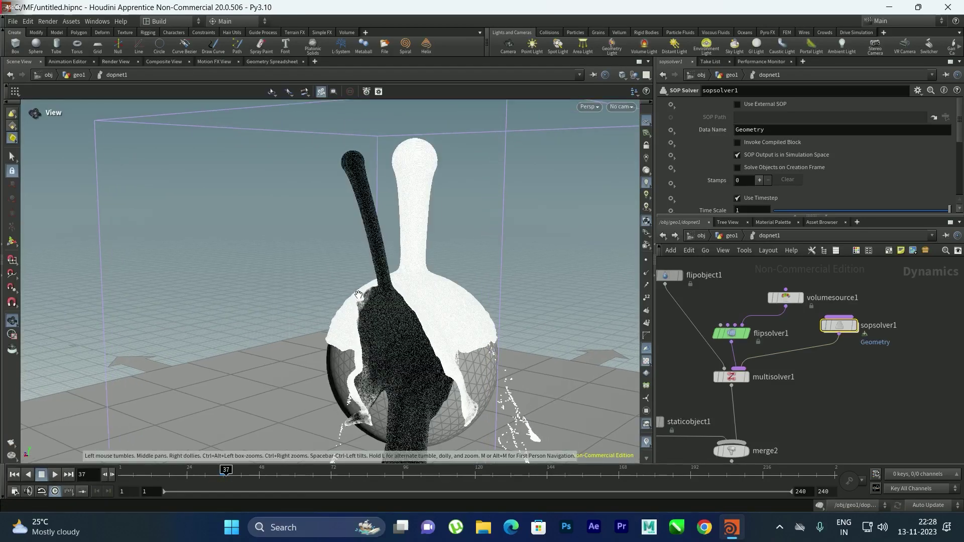
pyautogui.scroll(5, 367, 284)
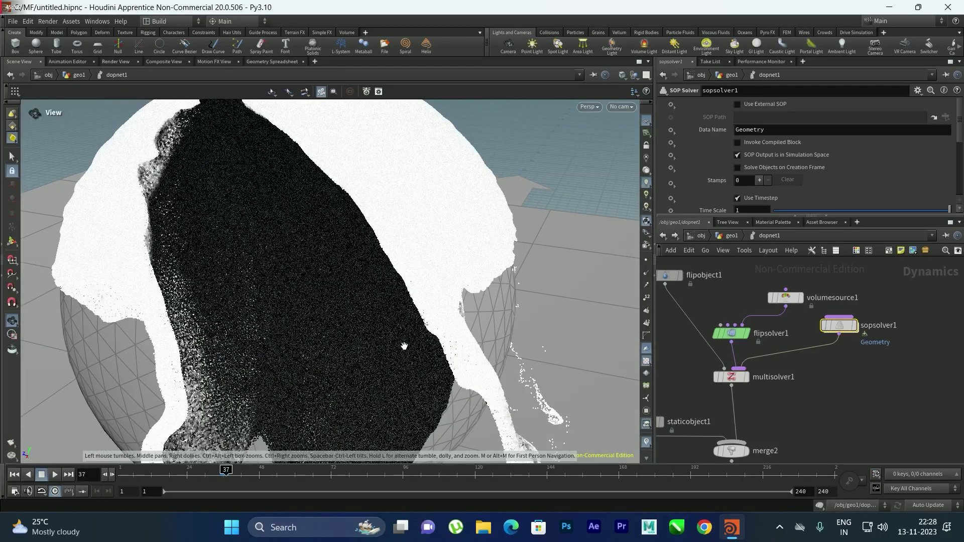
pyautogui.moveTo(437, 353); pyautogui.dragTo(454, 364, button='middle')
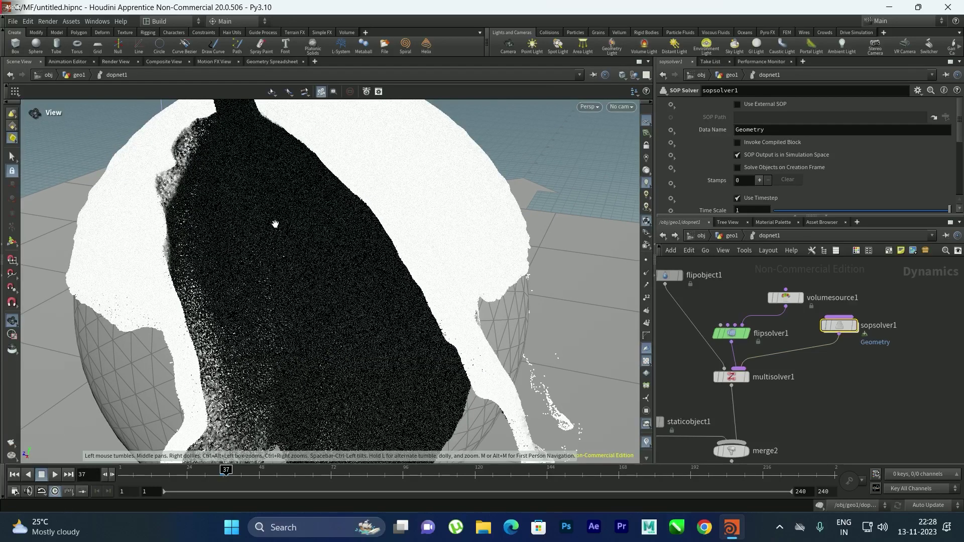
pyautogui.scroll(-5, 275, 224)
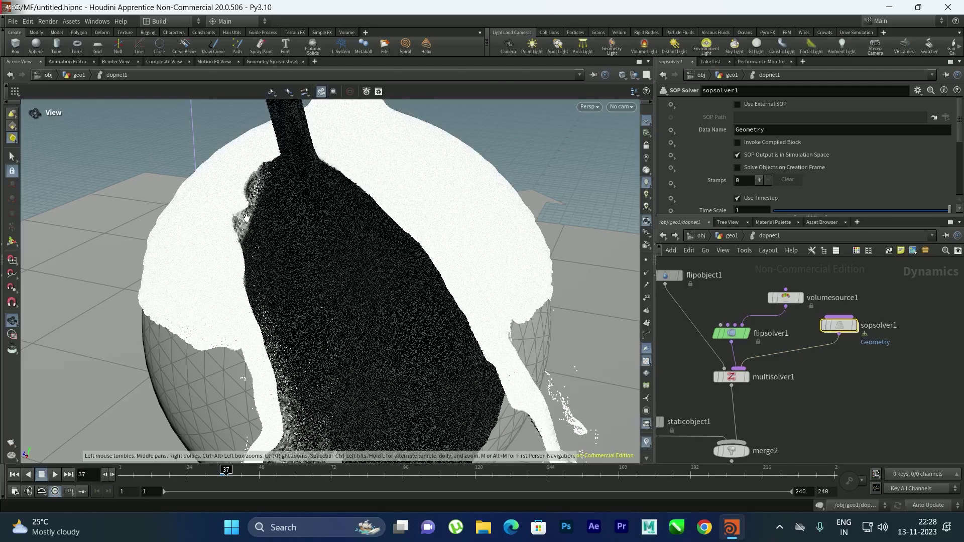
pyautogui.scroll(-5, 287, 230)
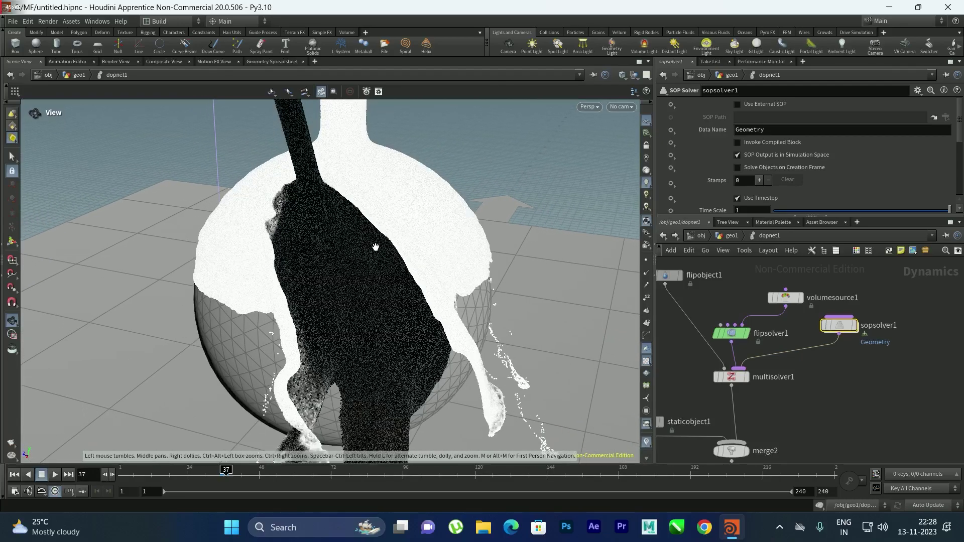
pyautogui.moveTo(372, 244); pyautogui.dragTo(335, 341)
pyautogui.scroll(5, 335, 341)
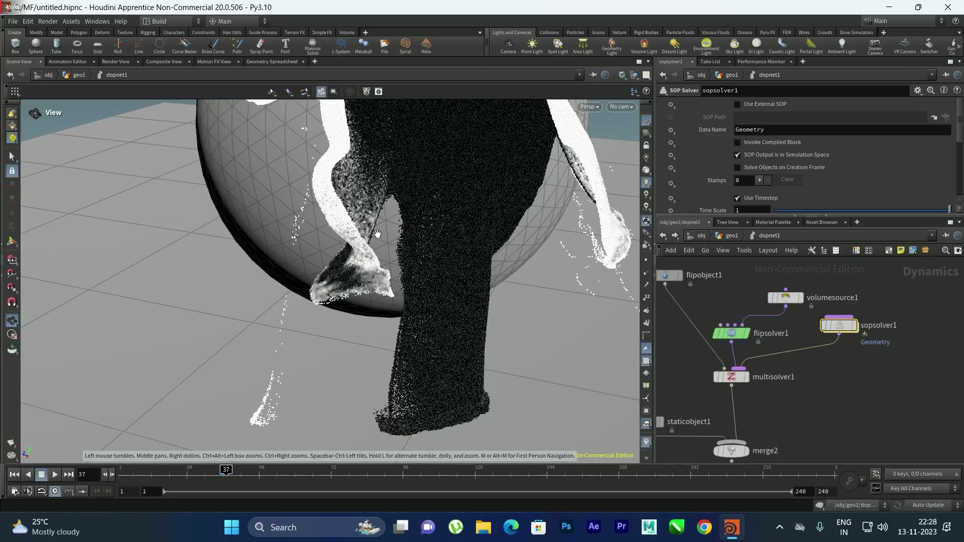
pyautogui.scroll(2, 376, 233)
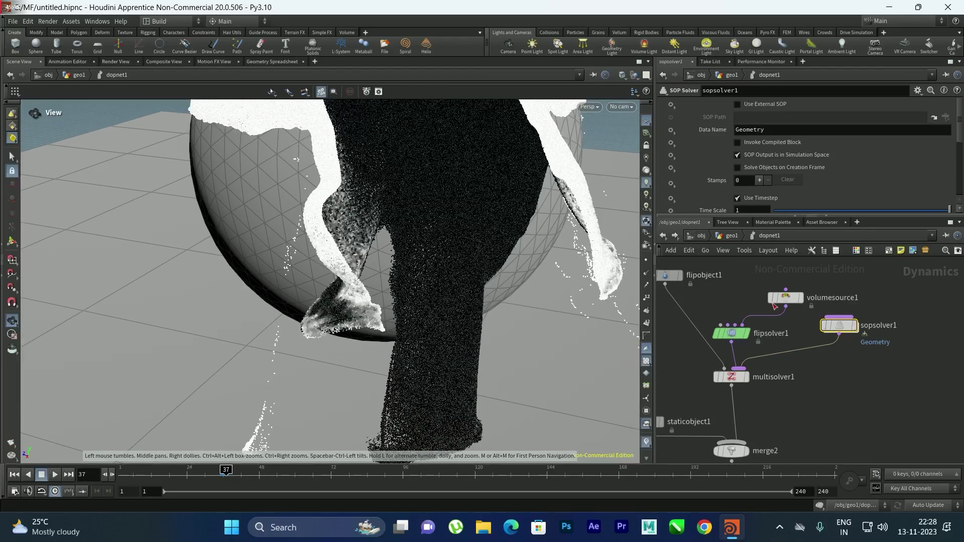
pyautogui.moveTo(367, 202)
pyautogui.mouseDown()
pyautogui.moveTo(437, 211)
pyautogui.moveTo(394, 240)
pyautogui.moveTo(360, 234)
pyautogui.moveTo(379, 200)
pyautogui.moveTo(369, 199)
pyautogui.mouseUp()
# Step: Save the scene and go back up from dopnet1 to the geo1 network
pyautogui.hotkey('ctrl', 's')
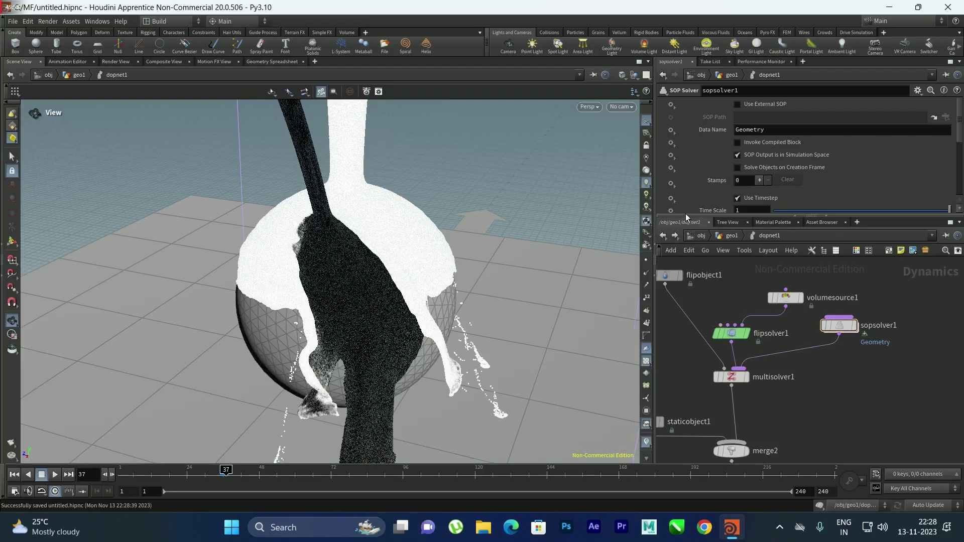
pyautogui.click(663, 236)
pyautogui.moveTo(877, 390); pyautogui.dragTo(880, 325, button='middle')
# Step: Add a DOP Import Fields node below dopnet1 with its DOP Network set to dopnet1
pyautogui.moveTo(833, 433); pyautogui.dragTo(812, 354, button='middle')
pyautogui.press('Tab')
pyautogui.write('dopi')
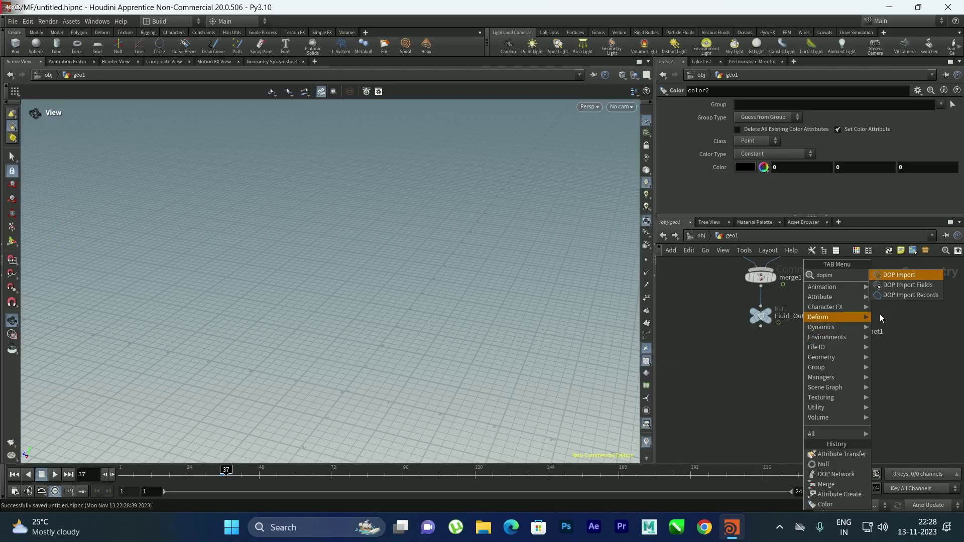
pyautogui.click(924, 285)
pyautogui.click(854, 404)
pyautogui.moveTo(872, 378); pyautogui.dragTo(832, 367, button='middle')
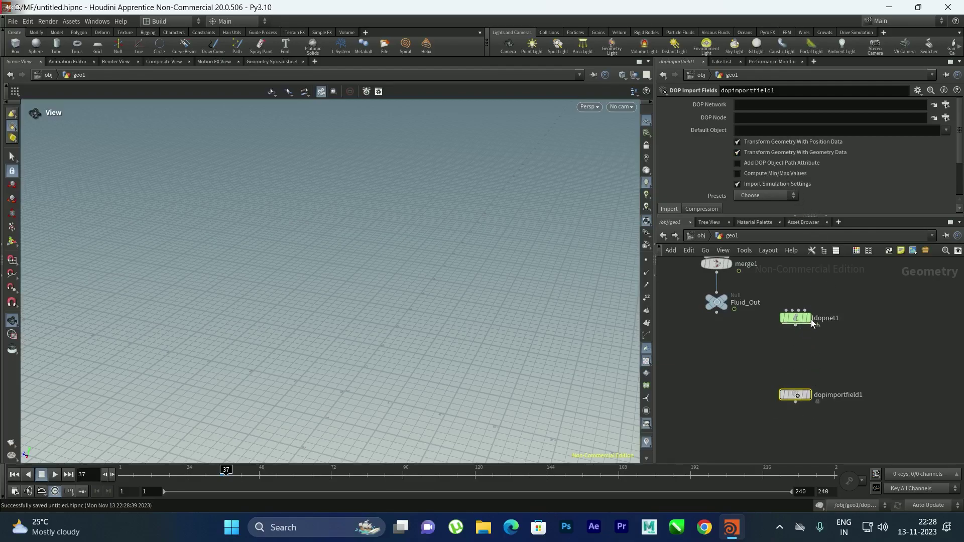
pyautogui.moveTo(797, 320); pyautogui.dragTo(772, 142)
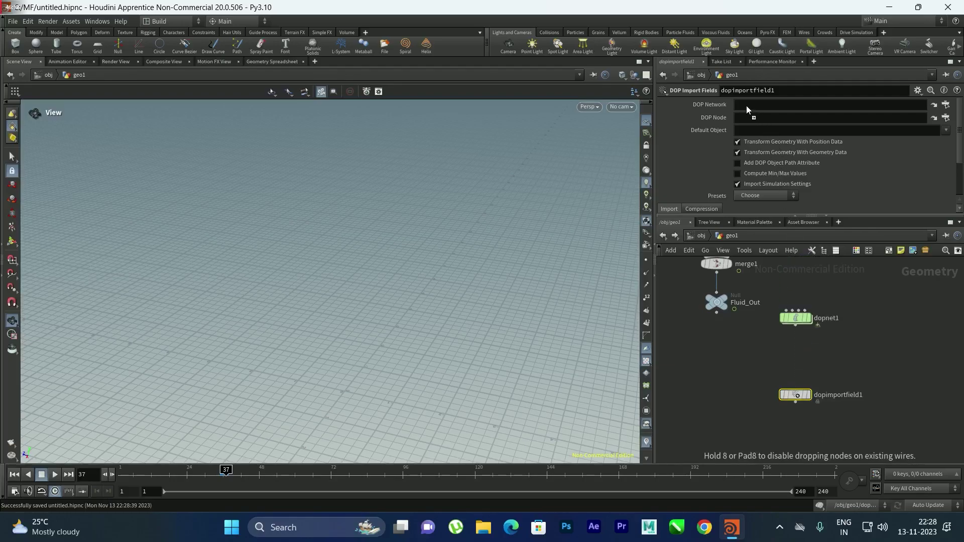
pyautogui.moveTo(751, 108); pyautogui.dragTo(751, 107)
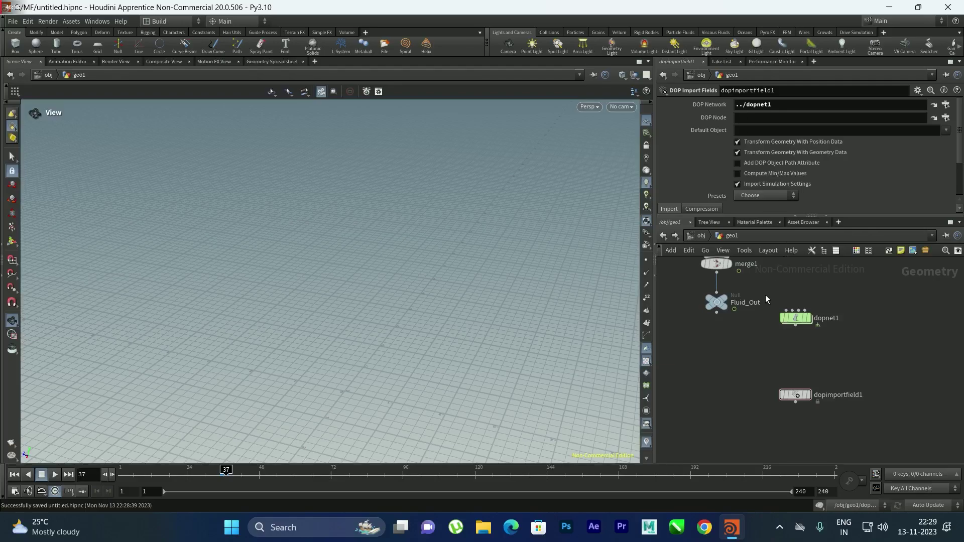
# Step: Set dopimportfield1's DOP Node to flipobject1, using the name from inside dopnet1
pyautogui.doubleClick(794, 320)
pyautogui.middleClick(778, 300)
pyautogui.moveTo(729, 287); pyautogui.dragTo(746, 305, button='middle')
pyautogui.click(730, 293)
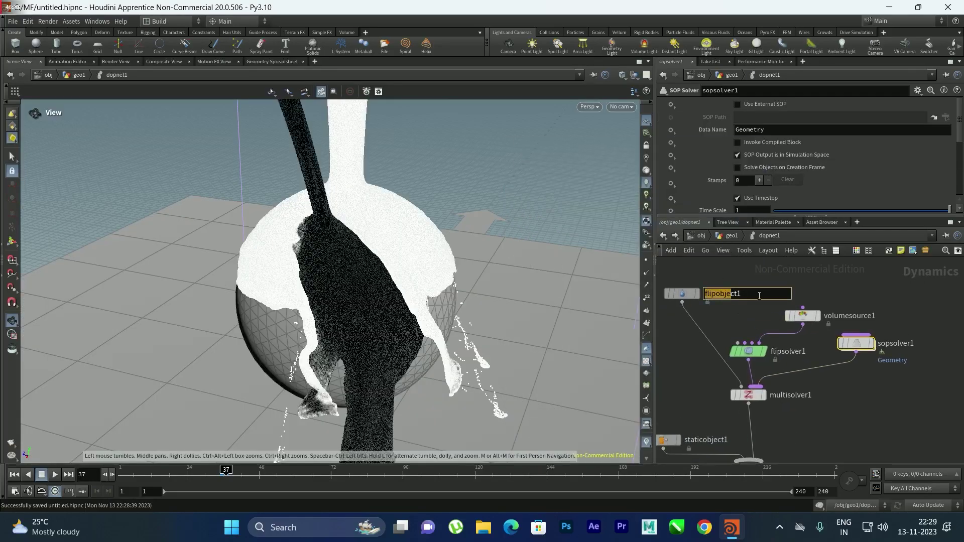
pyautogui.hotkey('ctrl', 'a')
pyautogui.hotkey('ctrl', 'c')
pyautogui.hotkey('ctrl', 's')
pyautogui.click(664, 236)
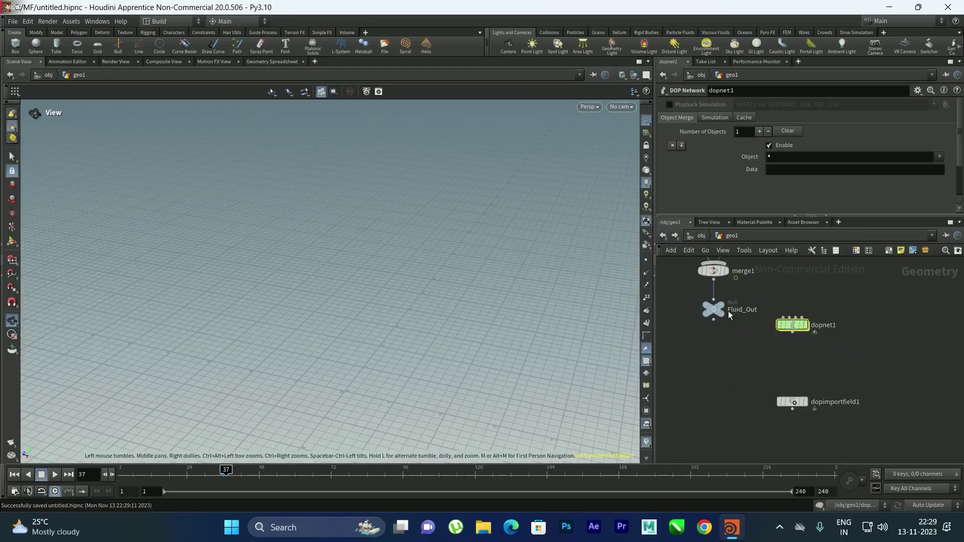
pyautogui.click(793, 402)
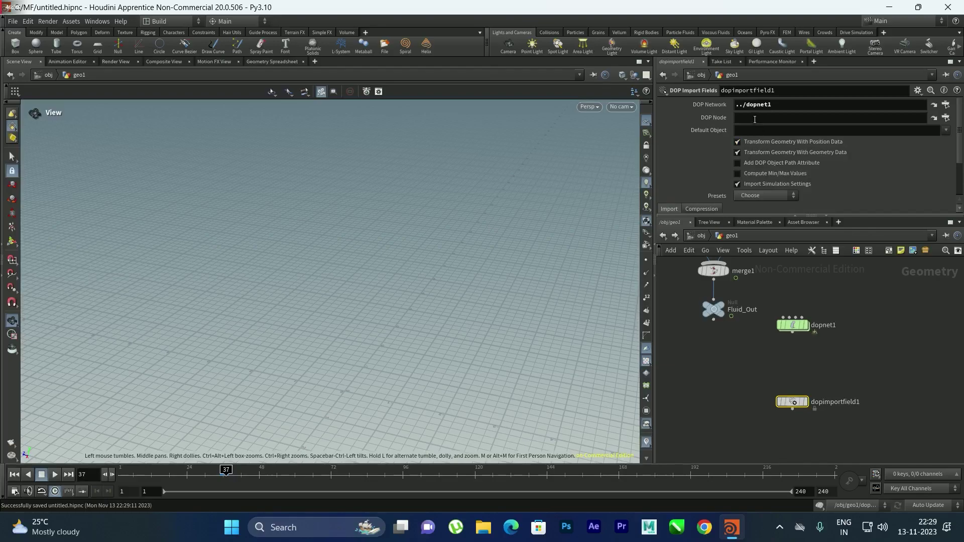
pyautogui.hotkey('ctrl', 'v')
pyautogui.press('Return')
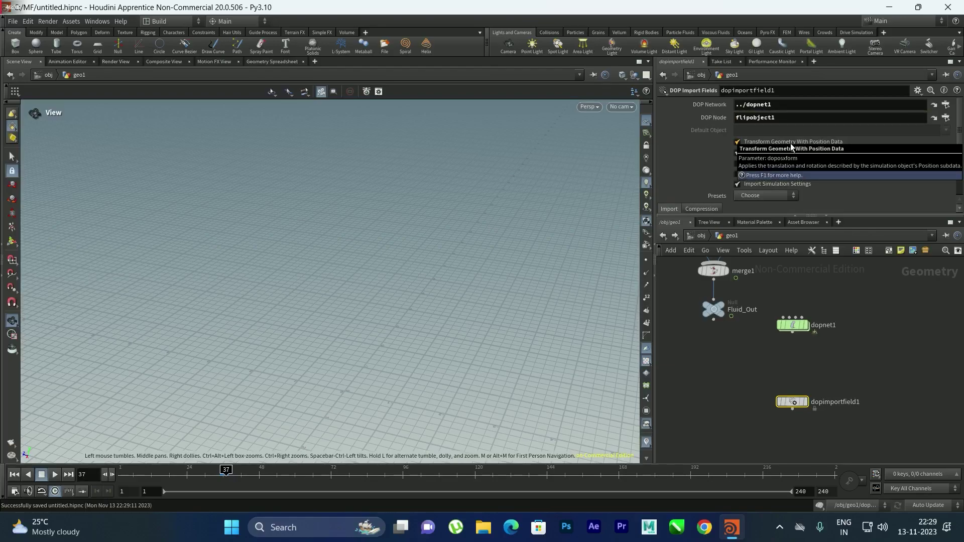
# Step: Add one import field with Object flipobject1 and display dopimportfield1
pyautogui.scroll(-2, 791, 145)
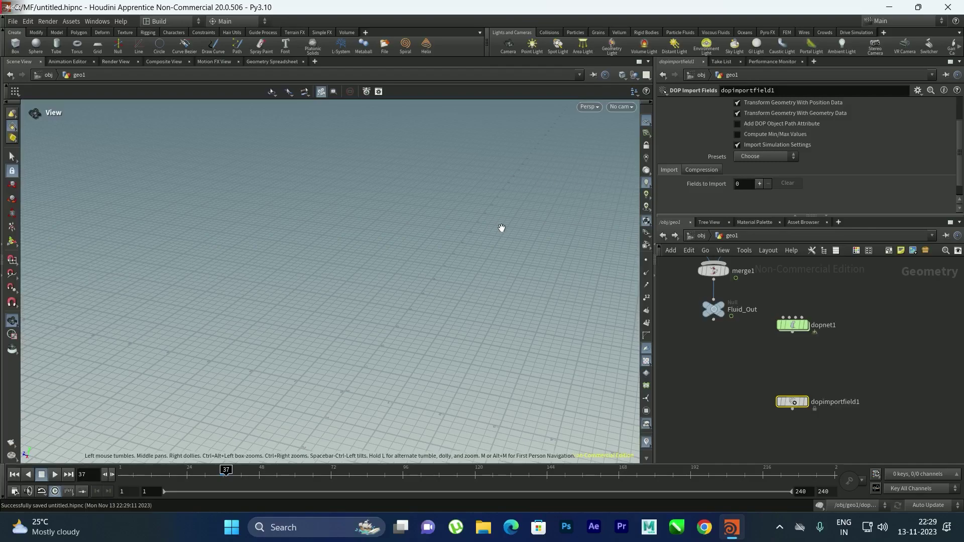
pyautogui.click(703, 185)
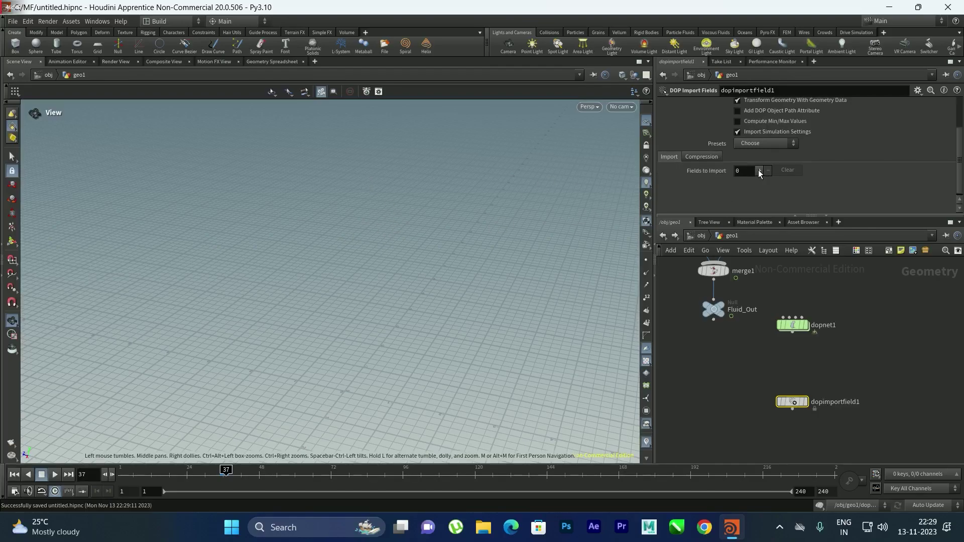
pyautogui.click(845, 198)
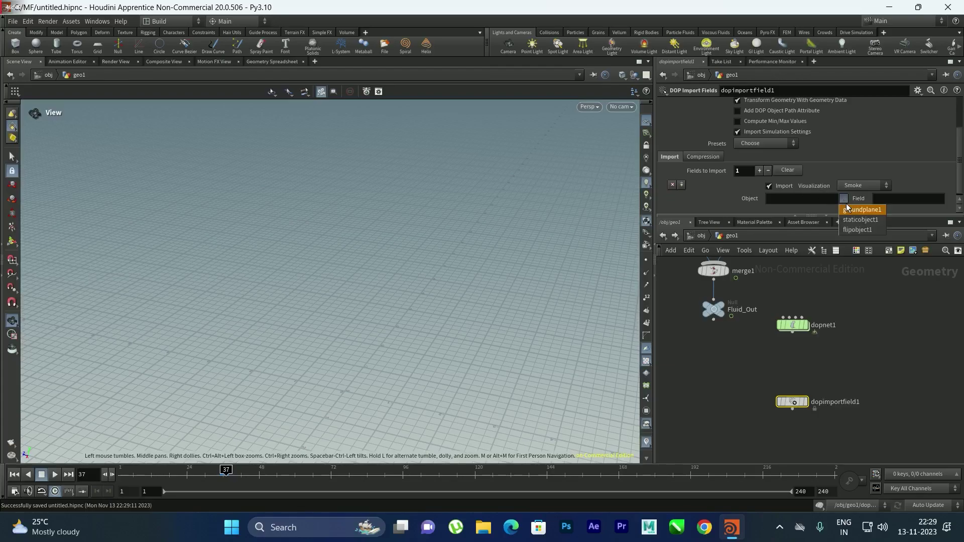
pyautogui.click(862, 230)
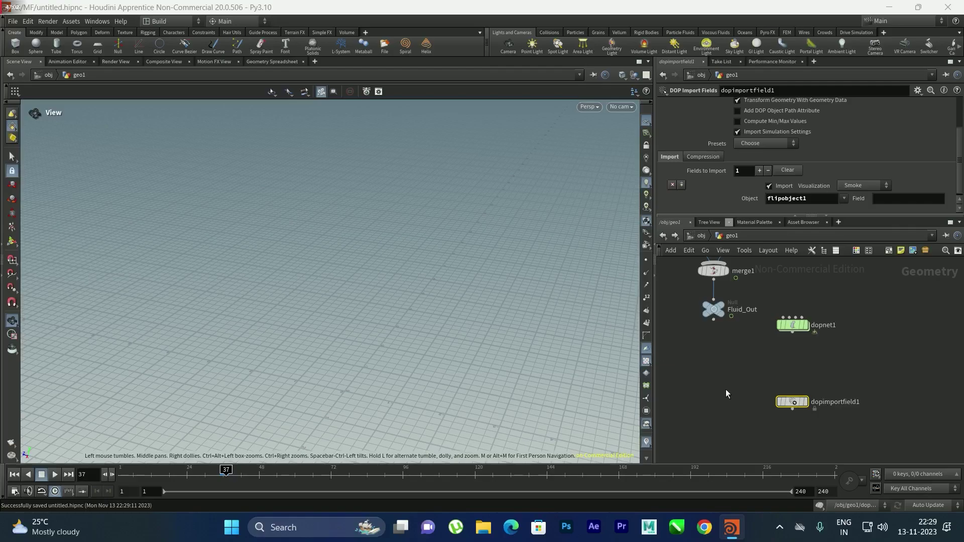
pyautogui.click(808, 389)
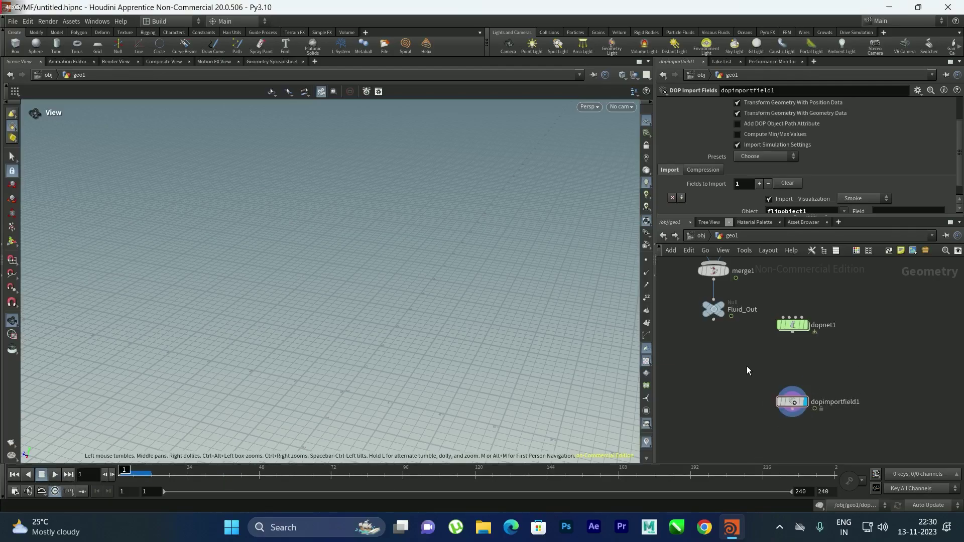
# Step: Set color1's Color to dark red (0.5, 0, 0)
pyautogui.moveTo(773, 336); pyautogui.dragTo(765, 364, button='middle')
pyautogui.moveTo(778, 299)
pyautogui.mouseDown(button='middle')
pyautogui.moveTo(830, 342)
pyautogui.moveTo(848, 378)
pyautogui.mouseUp(button='middle')
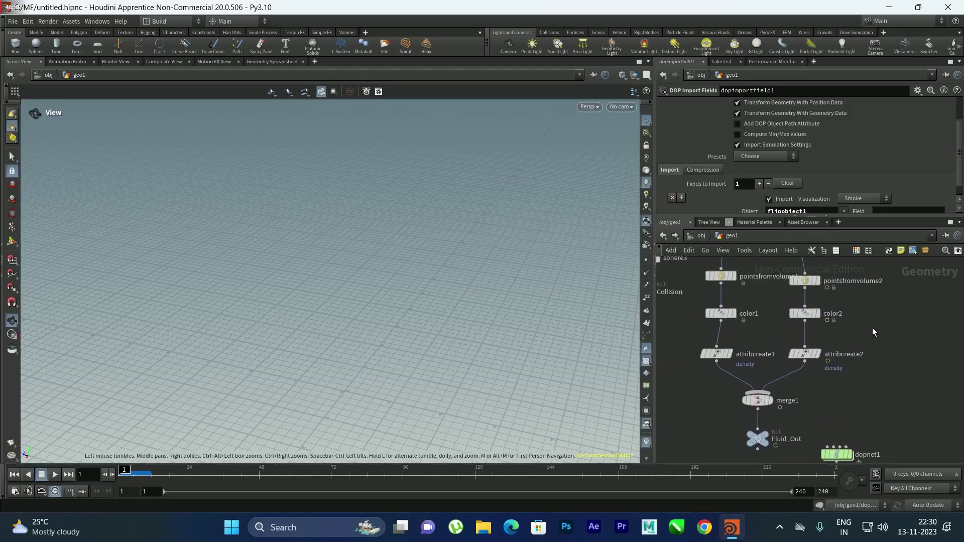
pyautogui.click(722, 313)
pyautogui.click(745, 167)
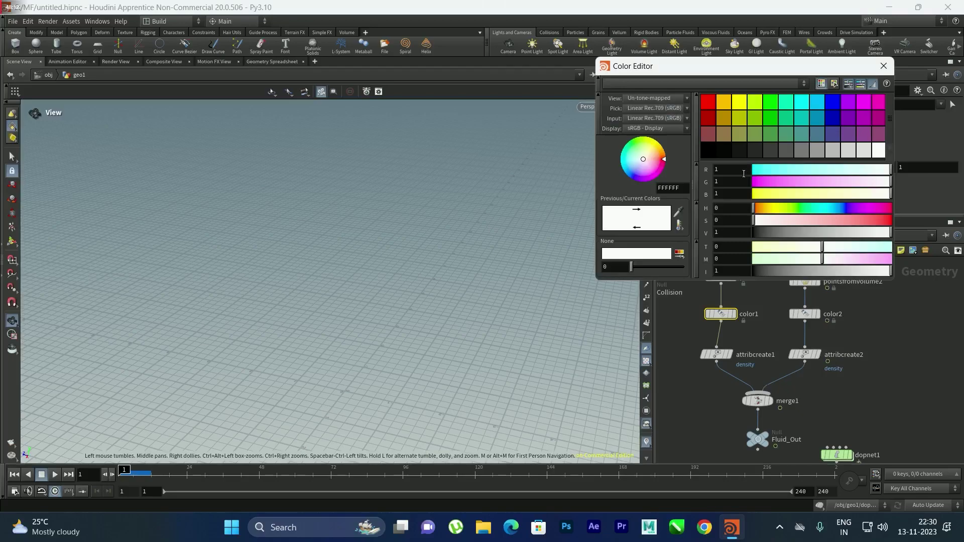
pyautogui.click(708, 117)
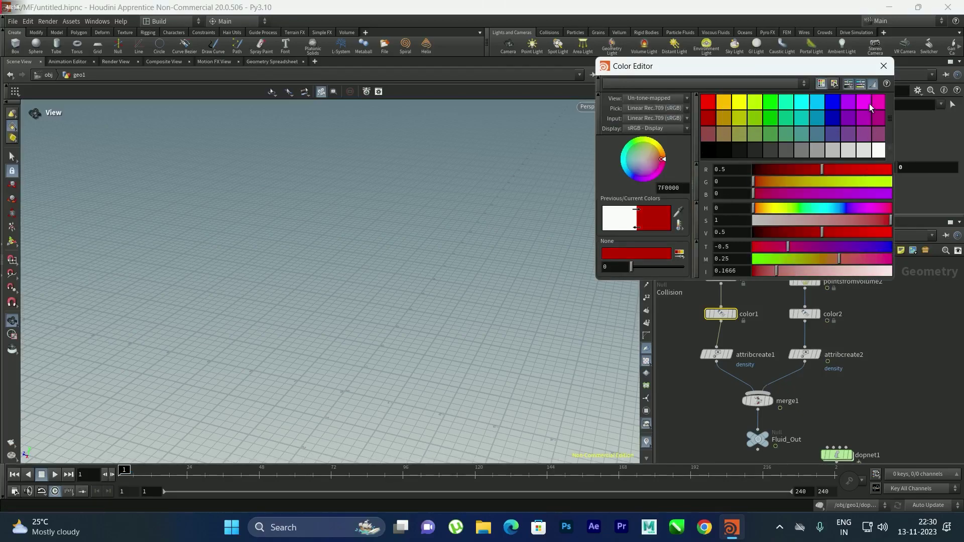
pyautogui.click(885, 68)
# Step: Set color2's Color to green (0, 1, 0) and frame the two spheres
pyautogui.click(803, 344)
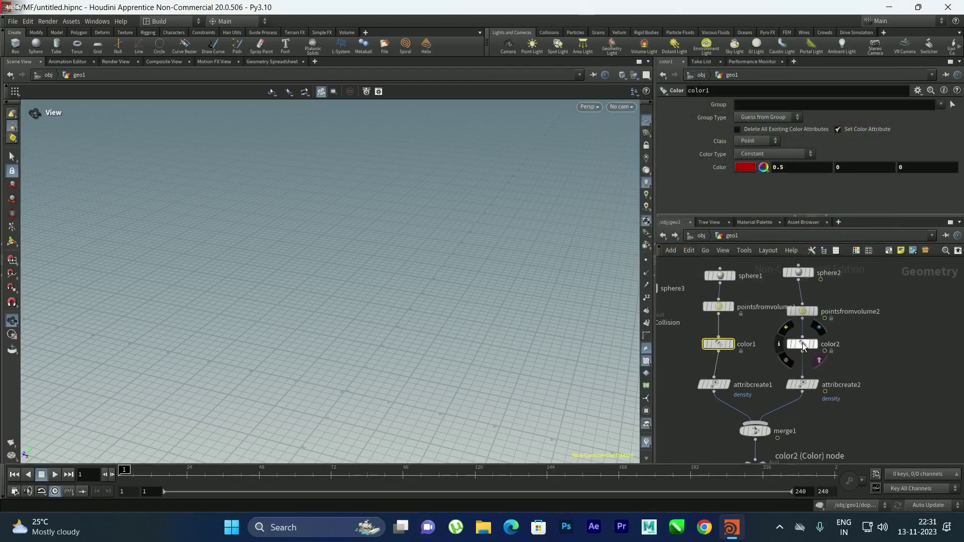
pyautogui.click(745, 168)
pyautogui.click(769, 106)
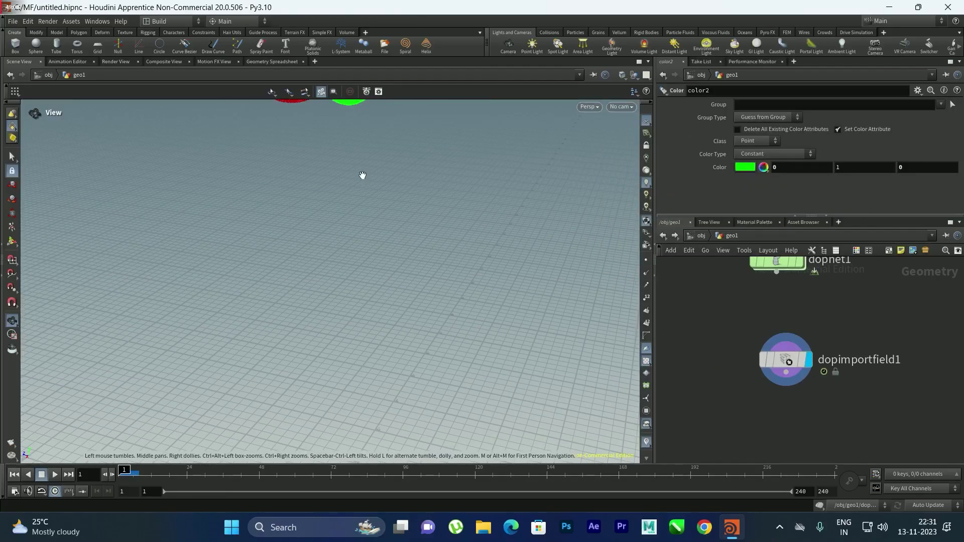
pyautogui.moveTo(362, 175); pyautogui.dragTo(395, 264, button='middle')
pyautogui.moveTo(394, 264); pyautogui.dragTo(384, 143, button='right')
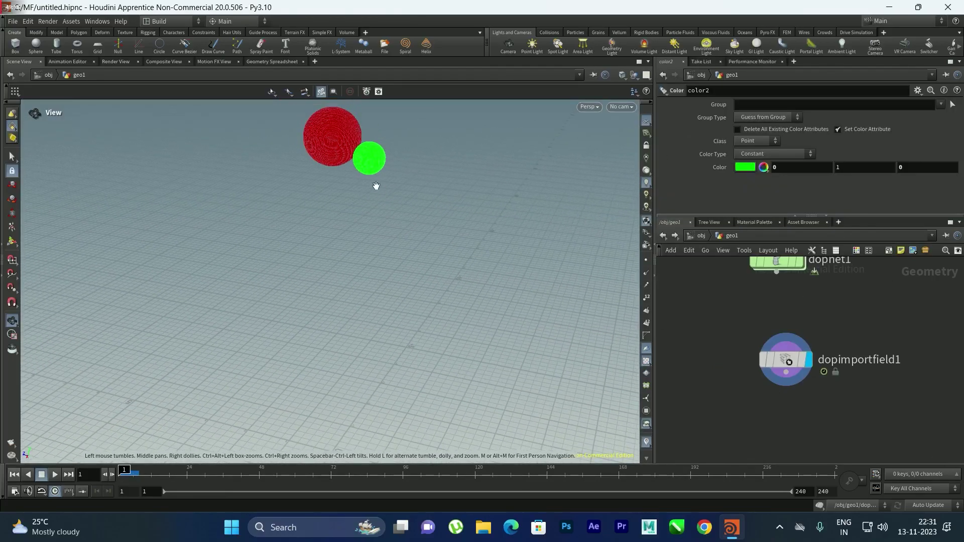
pyautogui.moveTo(788, 374); pyautogui.dragTo(785, 406)
# Step: Add a displayed Particle Fluid Surface node after dopimportfield1 and save the scene
pyautogui.write('partiflu')
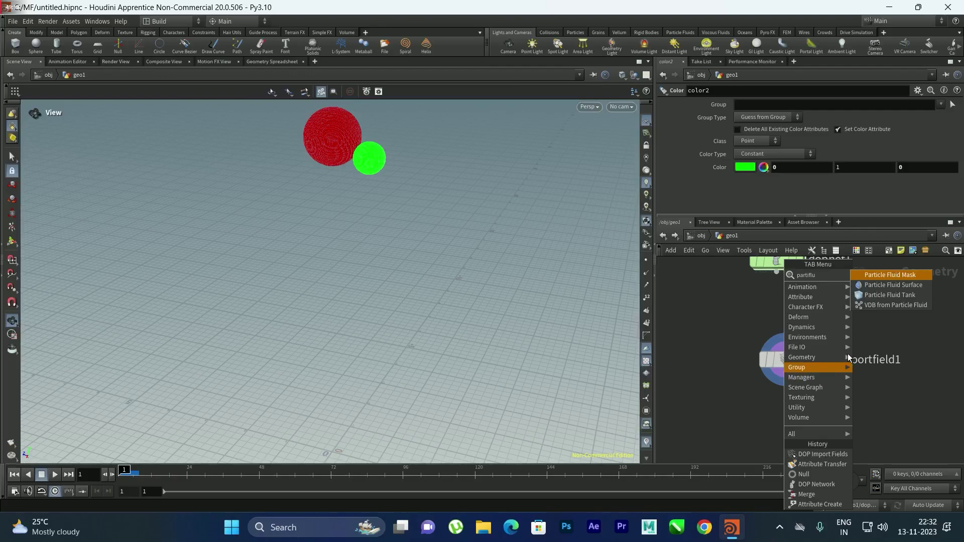
pyautogui.click(893, 285)
pyautogui.moveTo(809, 411)
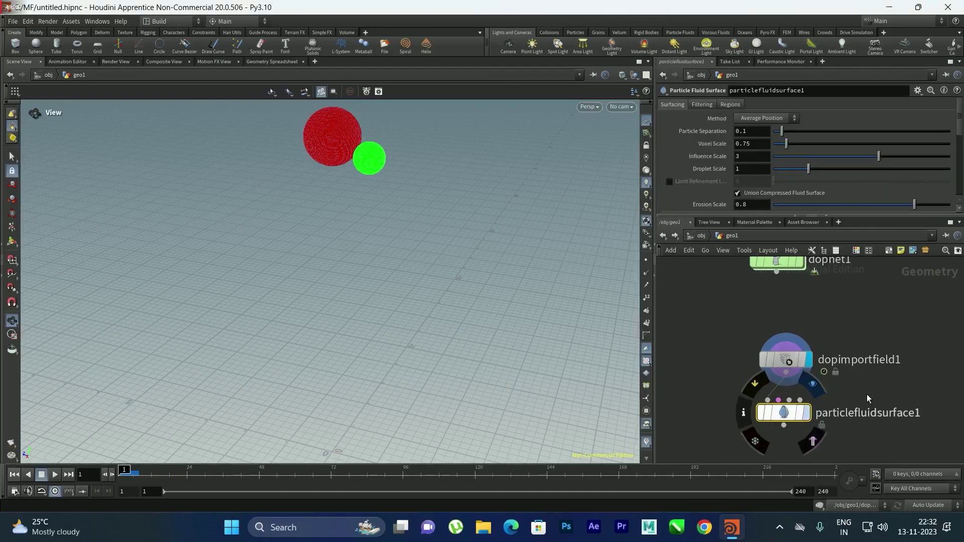
pyautogui.click(813, 383)
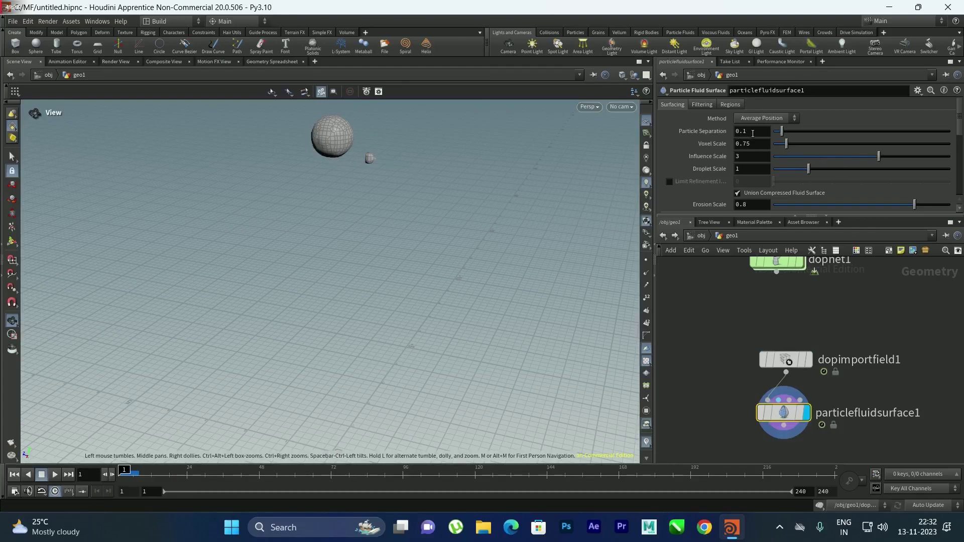
pyautogui.hotkey('ctrl', 's')
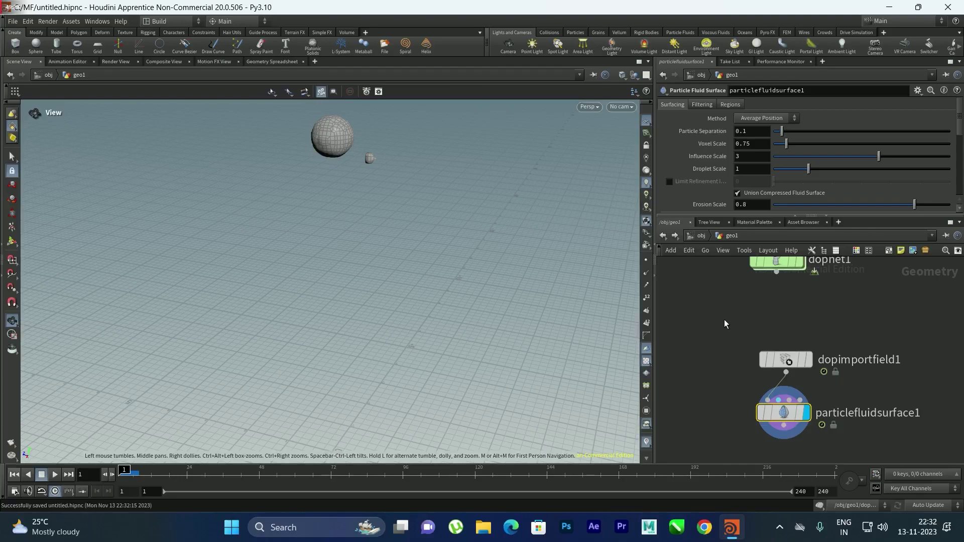
# Step: Copy the Point Separation parameter from pointsfromvolume1
pyautogui.moveTo(732, 284); pyautogui.dragTo(821, 397, button='middle')
pyautogui.scroll(-1, 803, 329)
pyautogui.scroll(-2, 803, 328)
pyautogui.moveTo(833, 325); pyautogui.dragTo(869, 433, button='middle')
pyautogui.moveTo(813, 380); pyautogui.dragTo(814, 430, button='middle')
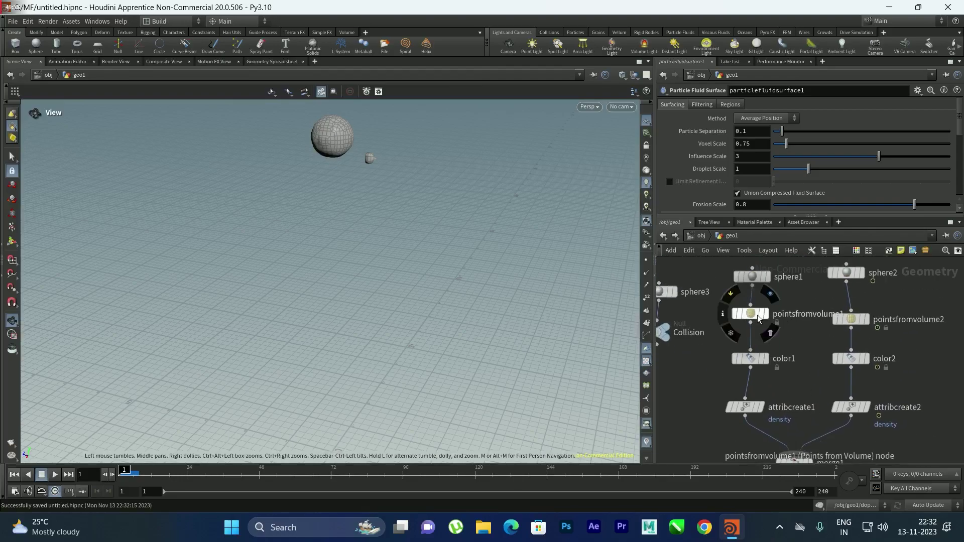
pyautogui.click(750, 314)
pyautogui.rightClick(712, 156)
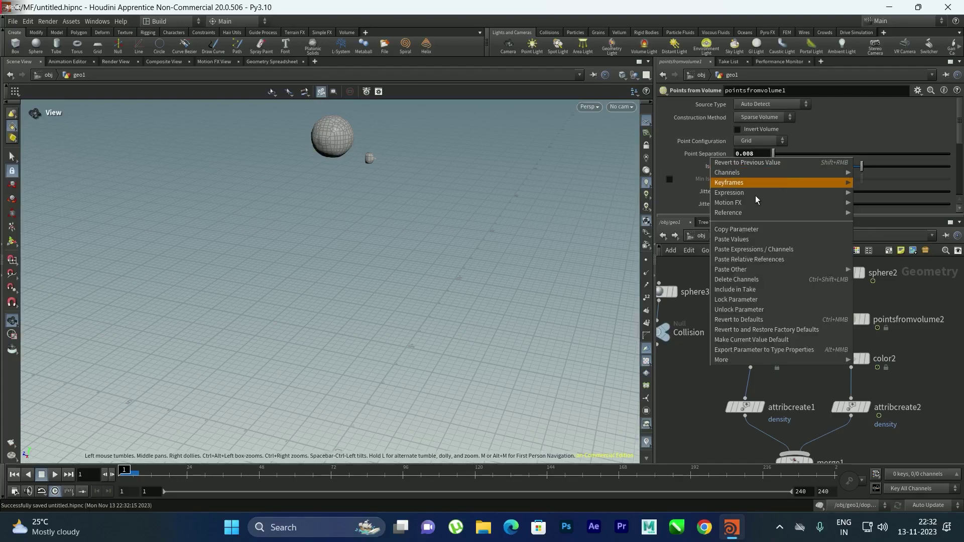
pyautogui.click(743, 230)
# Step: Paste a relative reference into particlefluidsurface1's Particle Separation
pyautogui.moveTo(868, 454); pyautogui.dragTo(853, 326, button='middle')
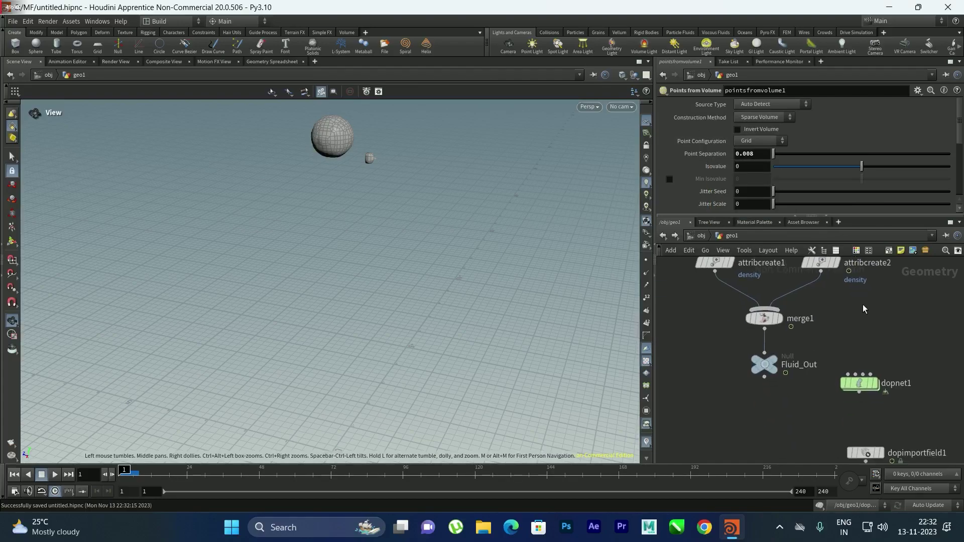
pyautogui.moveTo(875, 402); pyautogui.dragTo(859, 328, button='middle')
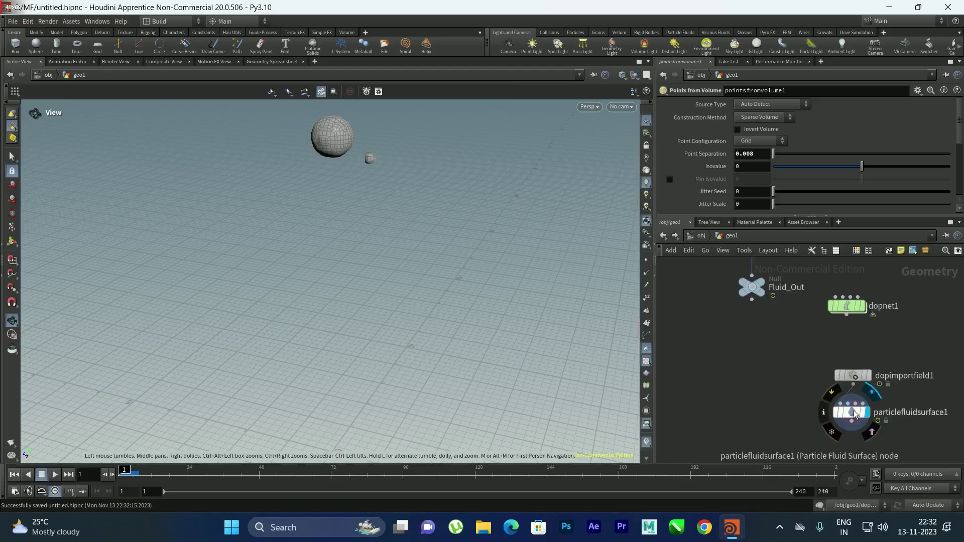
pyautogui.click(852, 413)
pyautogui.rightClick(724, 131)
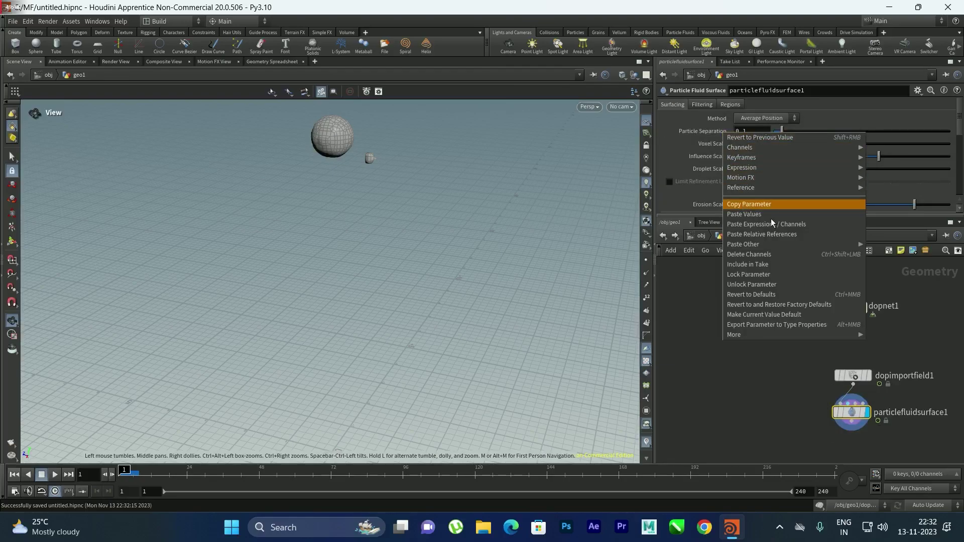
pyautogui.click(751, 233)
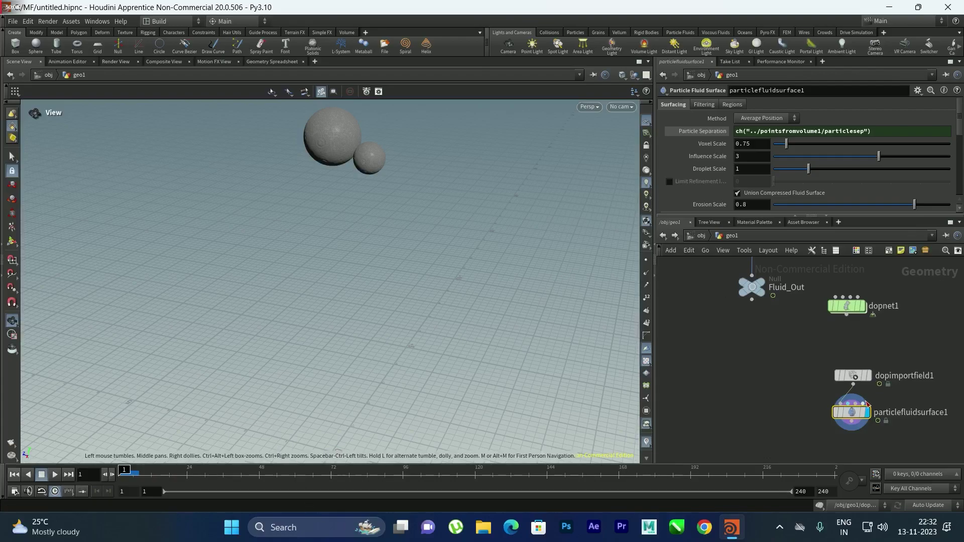
pyautogui.click(710, 105)
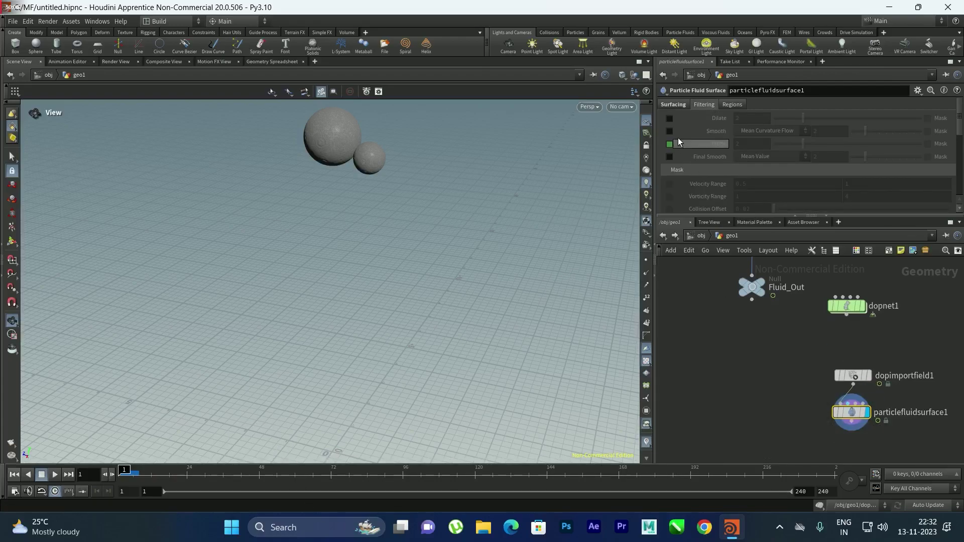
pyautogui.click(675, 105)
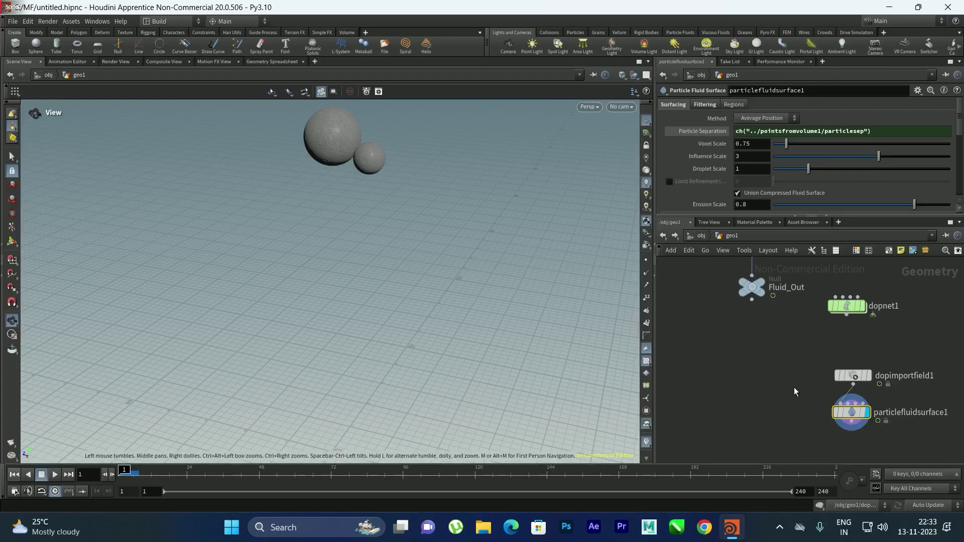
# Step: Add a displayed attribtransfer1 fed by particlefluidsurface1, with dopimportfield1 in the second input
pyautogui.press('f')
pyautogui.press('Tab')
pyautogui.write('attribu')
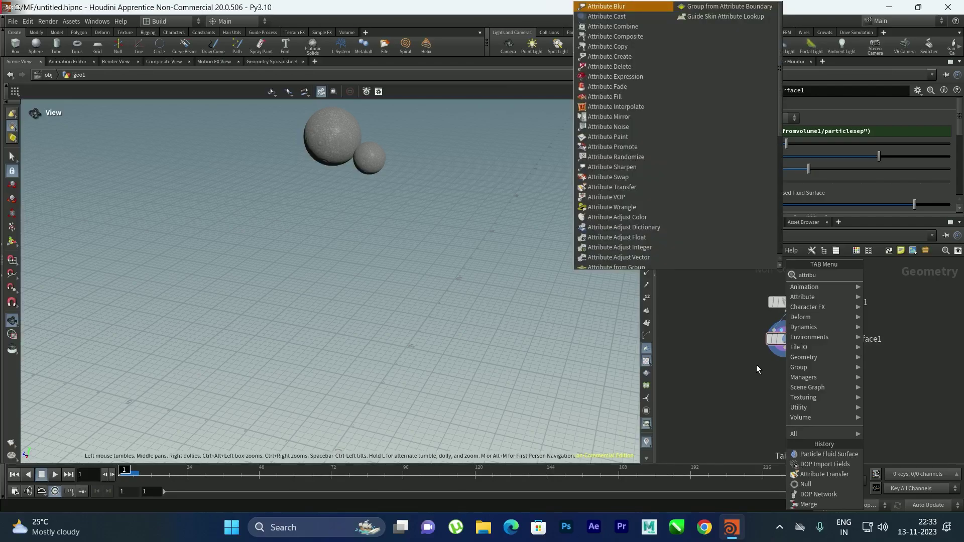
pyautogui.write('tr')
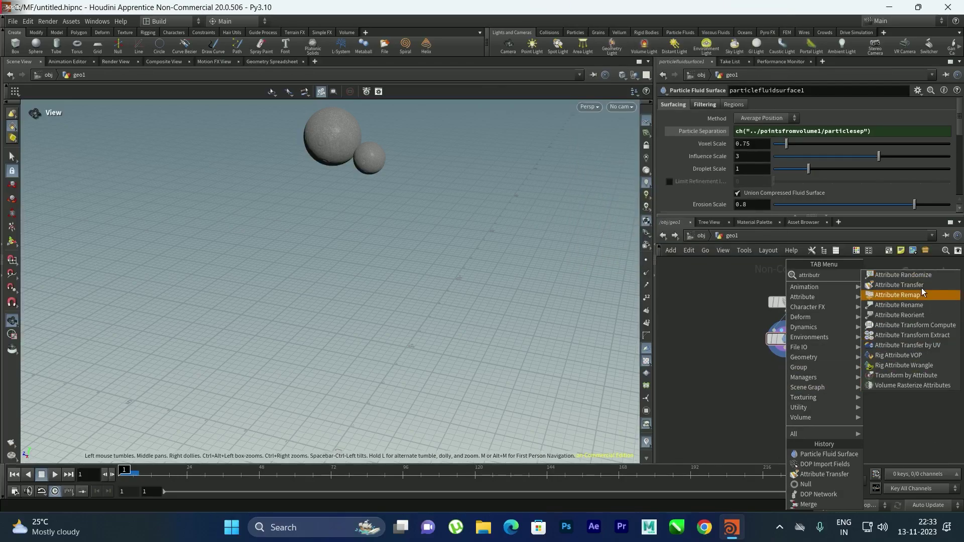
pyautogui.click(909, 284)
pyautogui.click(778, 416)
pyautogui.moveTo(785, 358); pyautogui.dragTo(827, 421)
pyautogui.moveTo(787, 304); pyautogui.dragTo(794, 294)
pyautogui.moveTo(819, 294); pyautogui.dragTo(848, 422)
pyautogui.click(846, 422)
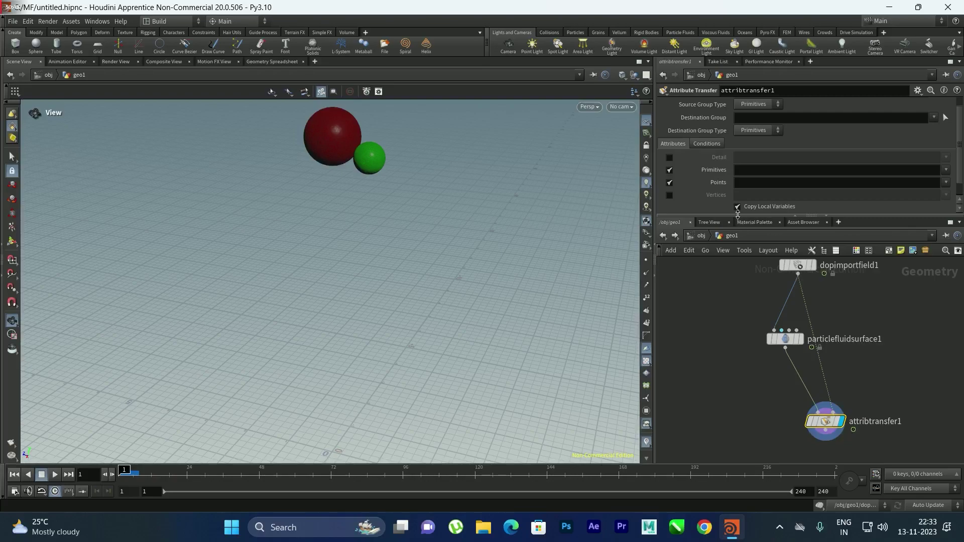
# Step: Transfer the Cd point attribute and play the simulation
pyautogui.click(946, 183)
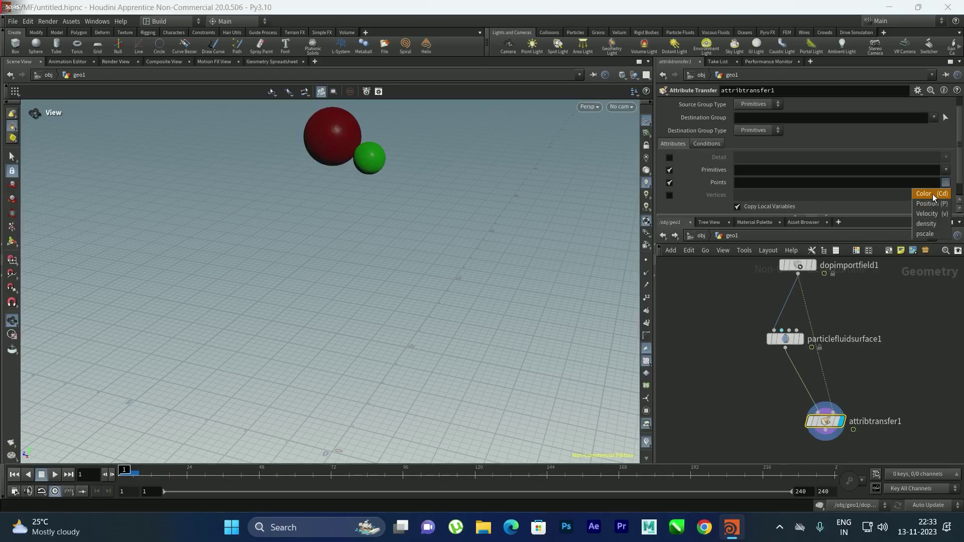
pyautogui.click(932, 194)
pyautogui.scroll(-5, 674, 171)
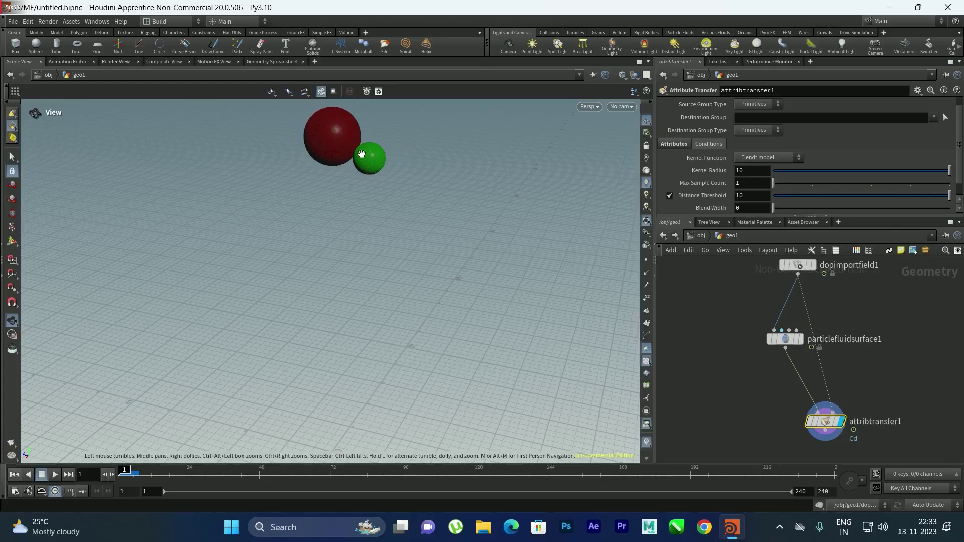
pyautogui.click(54, 475)
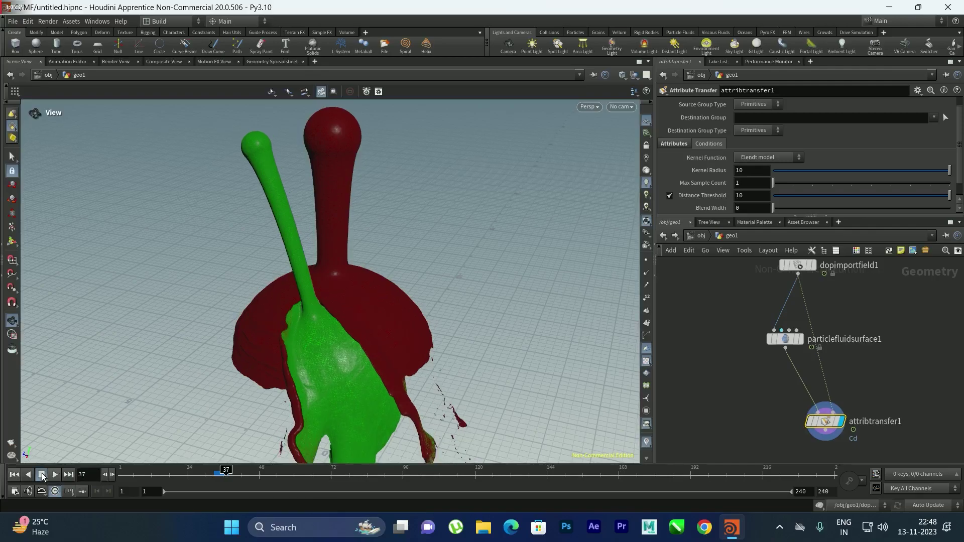
# Step: Stop playback at frame 37 and orbit around the red and green fluid
pyautogui.press('Escape')
pyautogui.moveTo(444, 352); pyautogui.dragTo(380, 338)
pyautogui.moveTo(377, 297); pyautogui.dragTo(359, 177, button='middle')
pyautogui.moveTo(364, 263); pyautogui.dragTo(342, 304)
pyautogui.moveTo(342, 304); pyautogui.dragTo(349, 319, button='middle')
pyautogui.scroll(8, 348, 320)
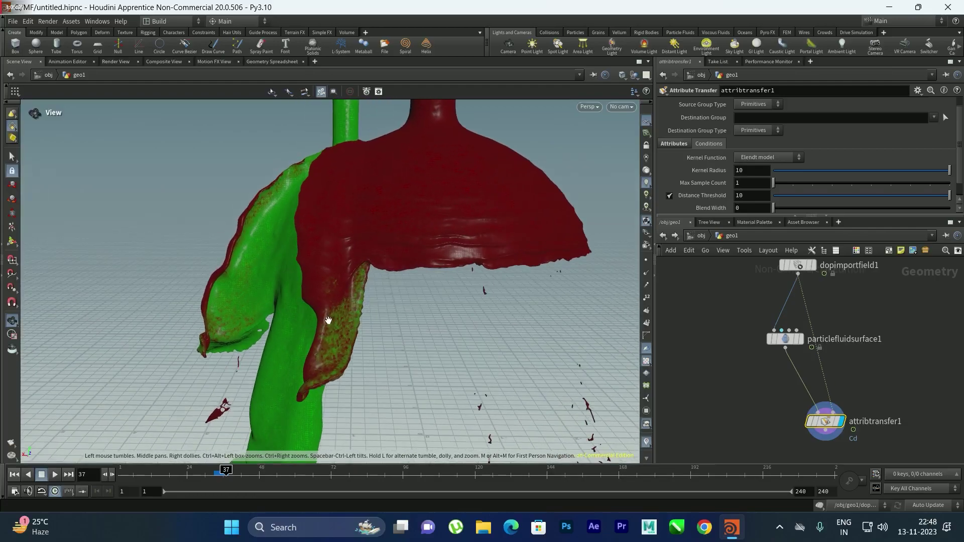
pyautogui.scroll(4, 341, 362)
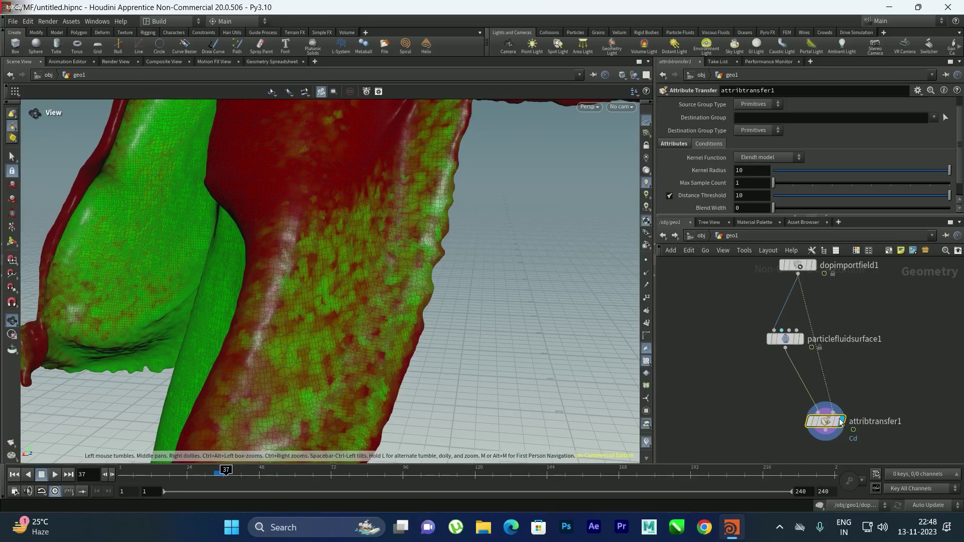
# Step: Set attribtransfer1's Max Sample Count to 50 and check the smoother colour blend
pyautogui.moveTo(824, 424)
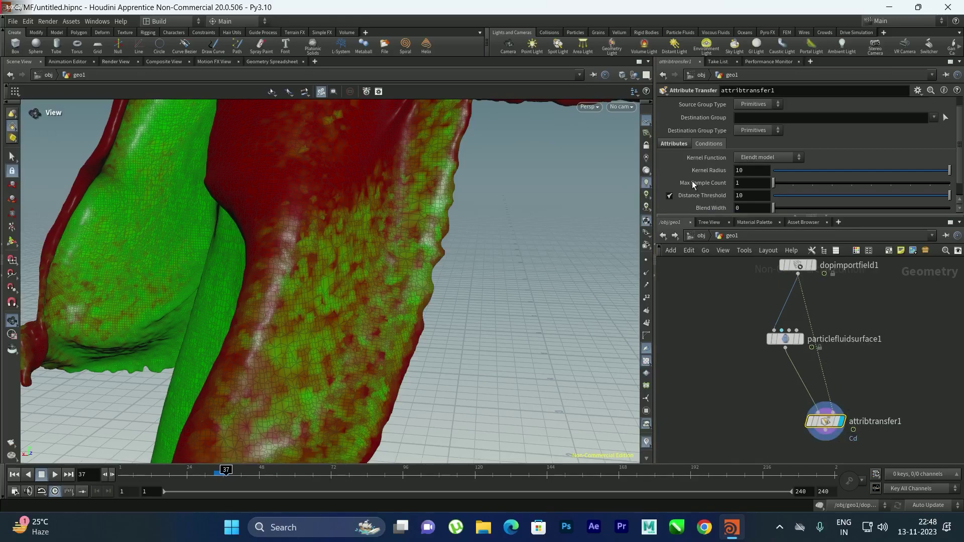
pyautogui.click(752, 183)
pyautogui.write('50')
pyautogui.press('Return')
pyautogui.moveTo(367, 248)
pyautogui.mouseDown()
pyautogui.moveTo(338, 261)
pyautogui.moveTo(345, 222)
pyautogui.moveTo(380, 216)
pyautogui.moveTo(370, 224)
pyautogui.moveTo(375, 261)
pyautogui.moveTo(402, 233)
pyautogui.moveTo(372, 227)
pyautogui.moveTo(368, 217)
pyautogui.moveTo(318, 351)
pyautogui.moveTo(406, 226)
pyautogui.moveTo(359, 261)
pyautogui.moveTo(398, 272)
pyautogui.moveTo(454, 213)
pyautogui.moveTo(414, 250)
pyautogui.moveTo(363, 247)
pyautogui.mouseUp()
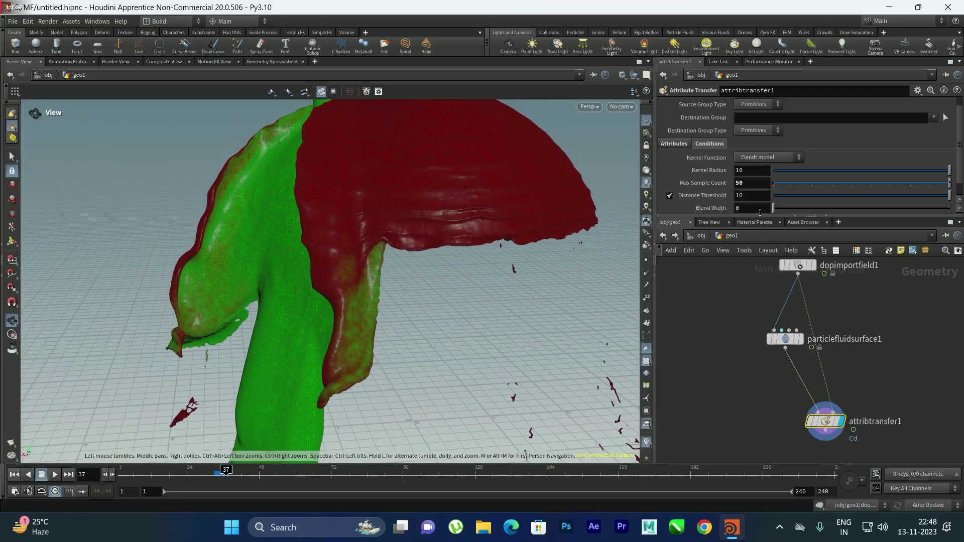
pyautogui.scroll(-1, 719, 171)
pyautogui.scroll(2, 705, 173)
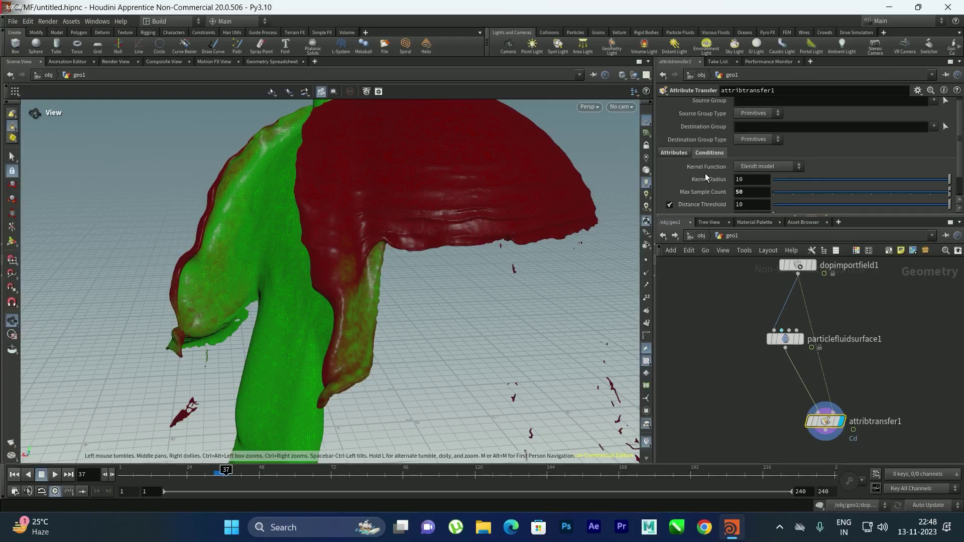
pyautogui.click(675, 152)
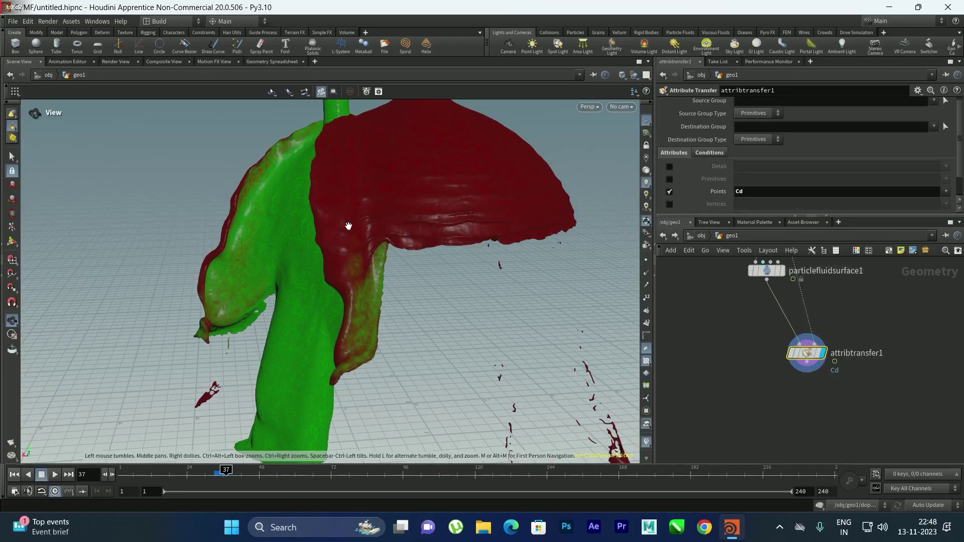
pyautogui.moveTo(348, 224); pyautogui.dragTo(397, 230)
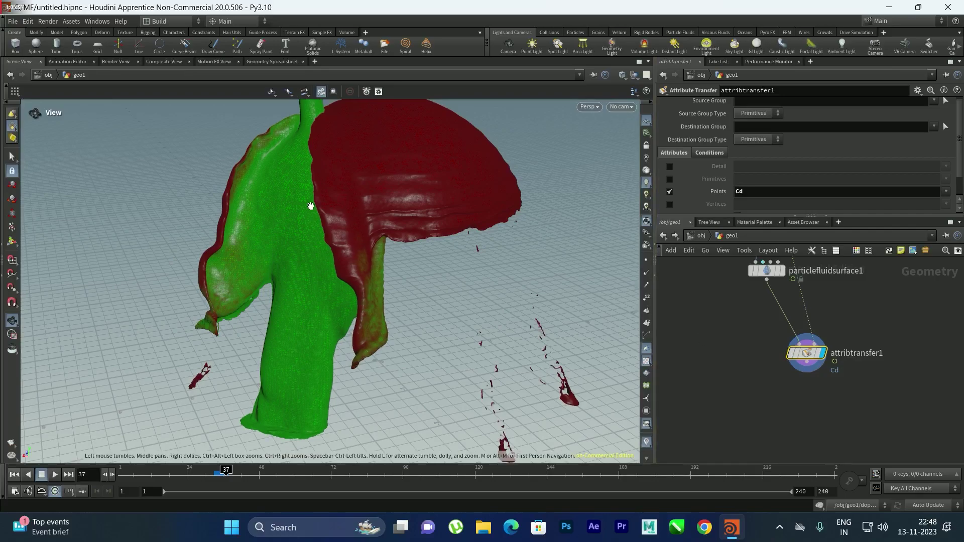
pyautogui.scroll(-4, 719, 342)
# Step: Save the scene and select sphere3 and the Collision null in the network
pyautogui.hotkey('ctrl', 's')
pyautogui.moveTo(710, 350); pyautogui.dragTo(814, 419, button='middle')
pyautogui.scroll(-3, 740, 379)
pyautogui.moveTo(716, 267); pyautogui.dragTo(743, 319)
# Step: Add a Merge node below Collision and wire Collision into it
pyautogui.scroll(5, 735, 301)
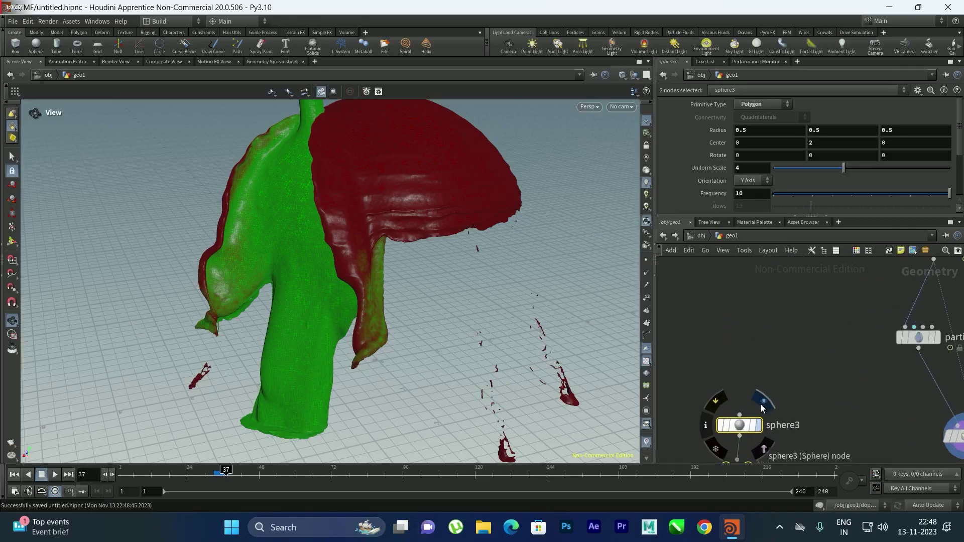
pyautogui.scroll(-3, 796, 332)
pyautogui.click(806, 365)
pyautogui.press('Tab')
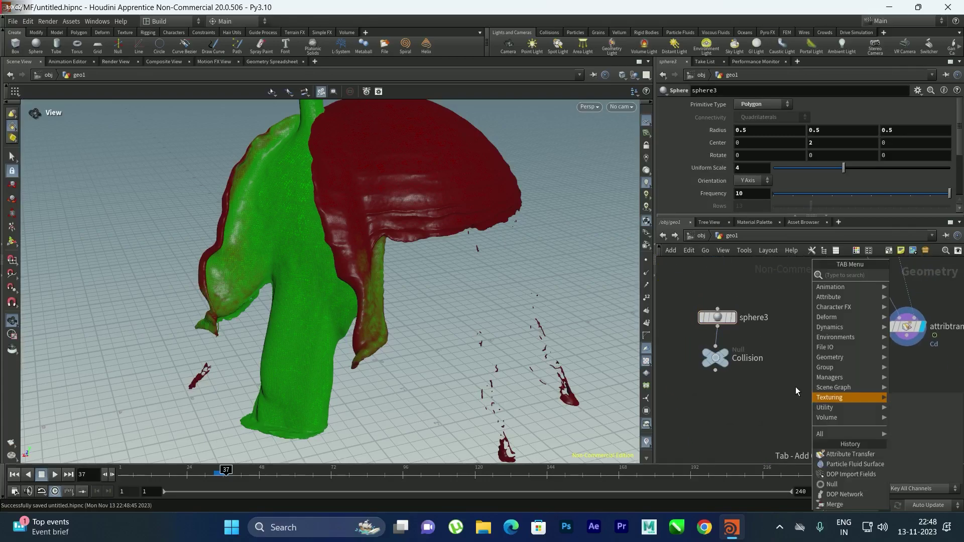
pyautogui.write('mer')
pyautogui.press('Return')
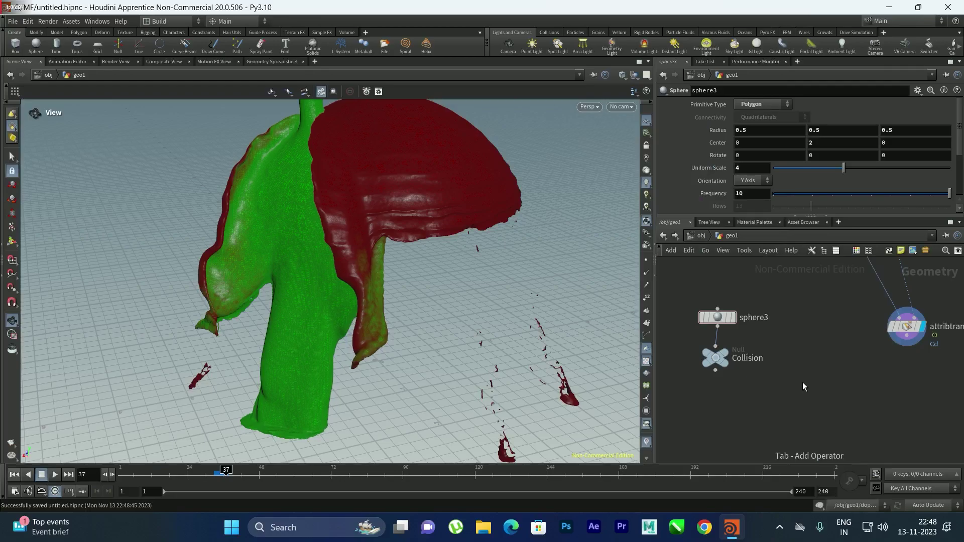
pyautogui.click(787, 382)
pyautogui.moveTo(715, 371); pyautogui.dragTo(788, 372)
# Step: Wire attribtransfer1 into merge2 and display the fluid over the sphere
pyautogui.hotkey('ctrl', 's')
pyautogui.moveTo(859, 355); pyautogui.dragTo(803, 383)
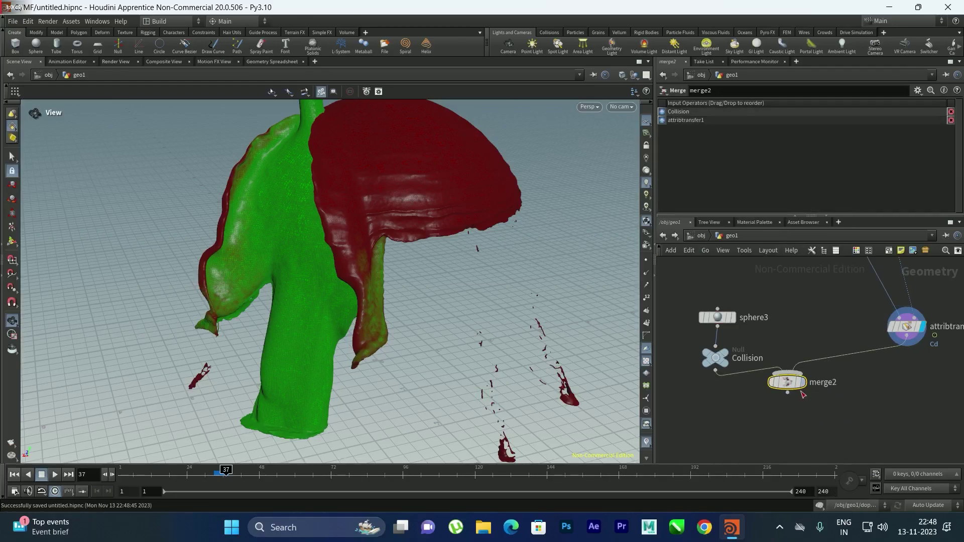
pyautogui.click(806, 361)
pyautogui.moveTo(375, 209); pyautogui.dragTo(291, 224)
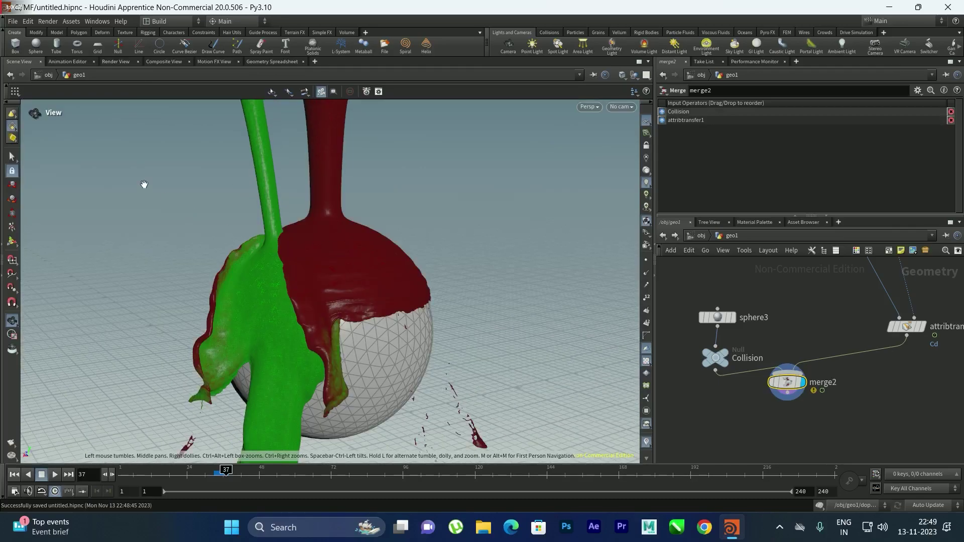
pyautogui.click(114, 62)
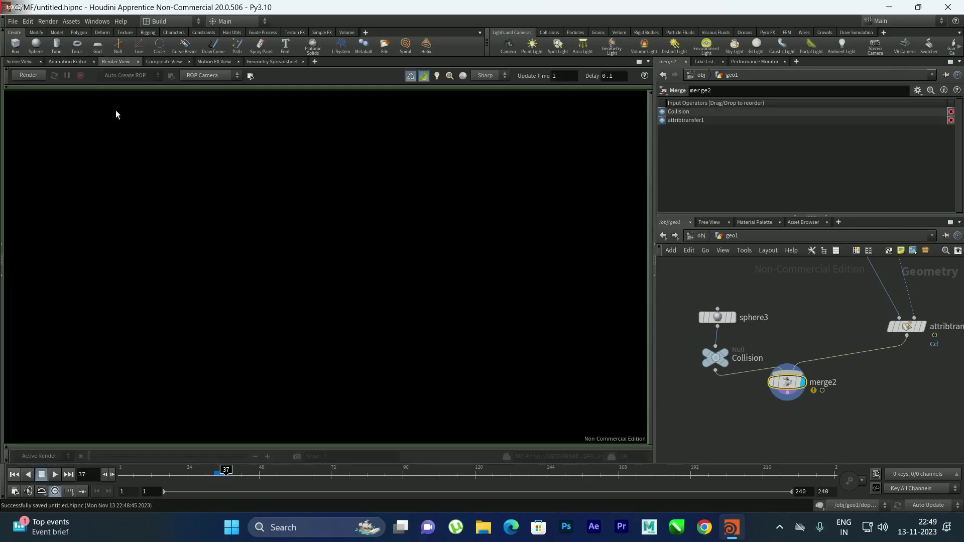
# Step: Render a Mantra IPR image and zoom out to see the fluid over the sphere
pyautogui.click(24, 74)
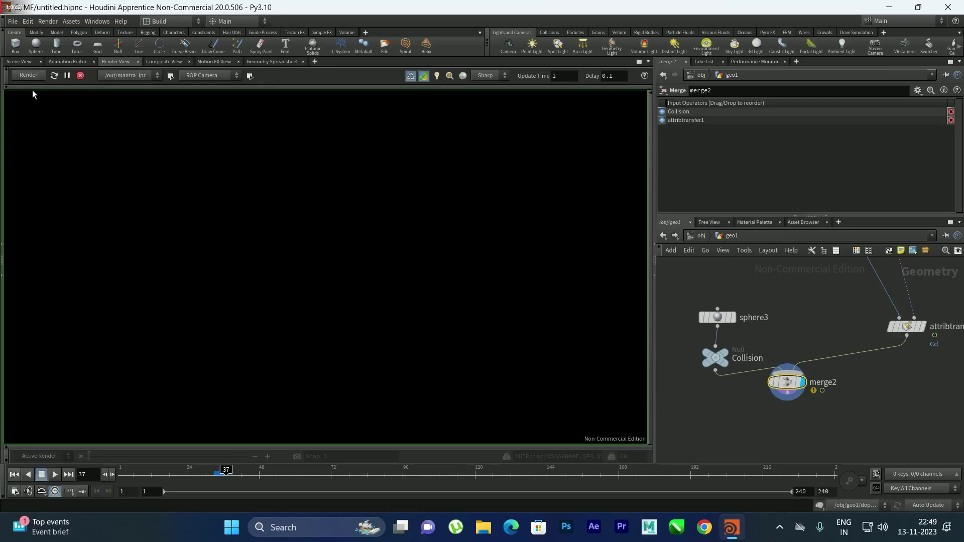
pyautogui.scroll(5, 319, 329)
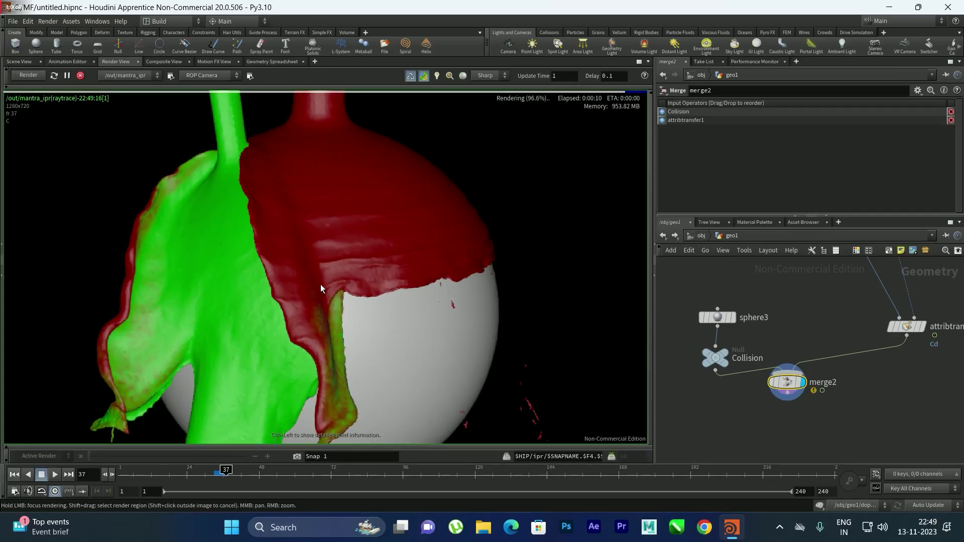
pyautogui.moveTo(308, 293); pyautogui.dragTo(301, 288, button='right')
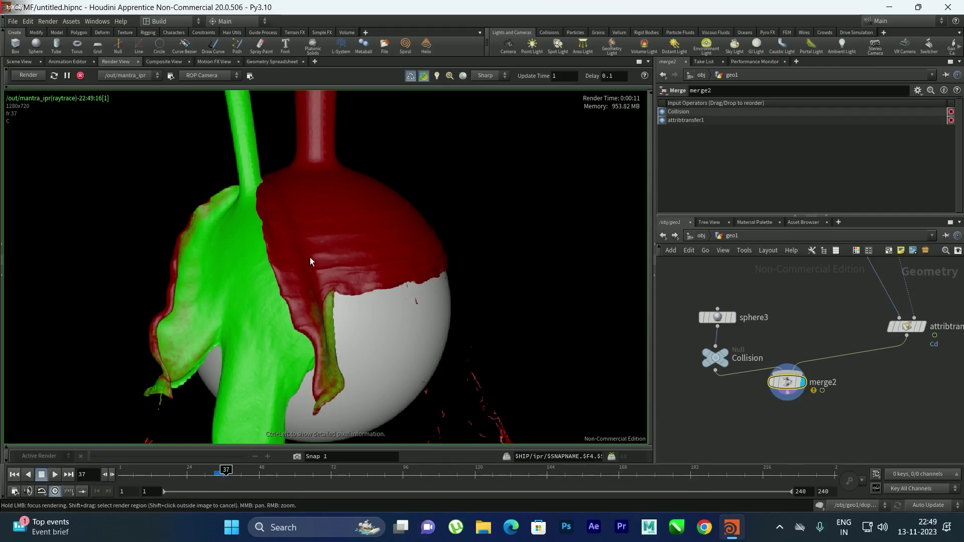
pyautogui.moveTo(334, 255); pyautogui.dragTo(331, 233, button='right')
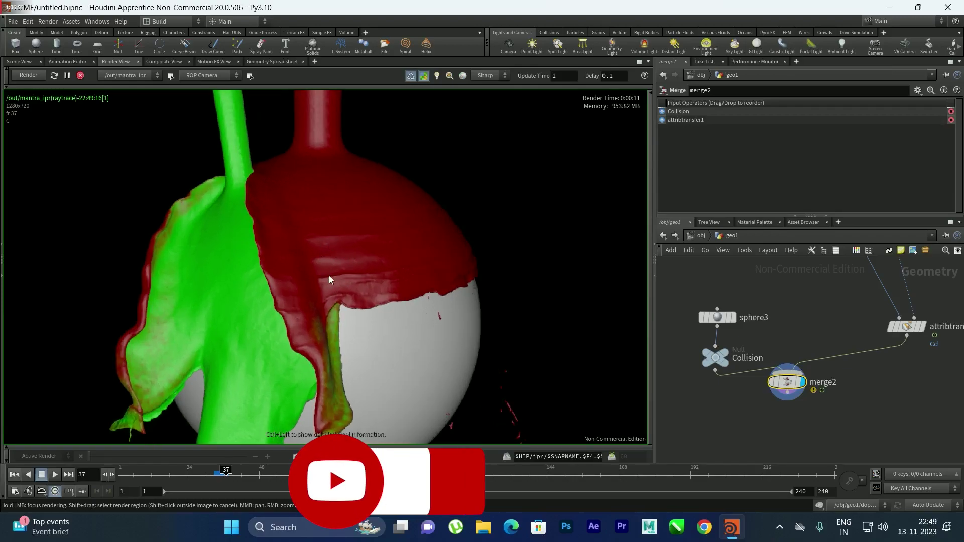